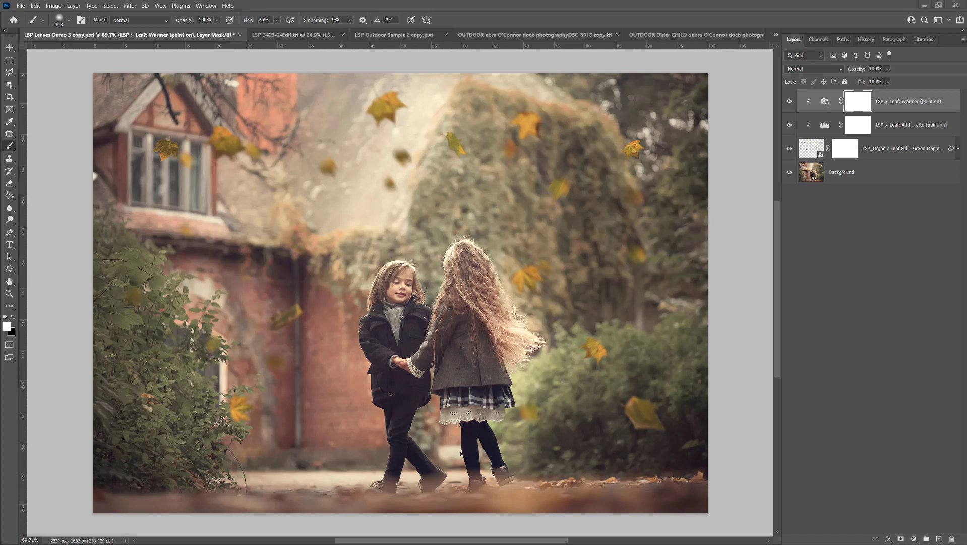
In File Explorer, open the Full Photoshop version of the LSP - Cinnamon Berry Autumn Fall Actions file.
{"action": "left_click_drag", "start_coordinate": [966, 70], "coordinate": [665, 107]}
{"action": "left_click_drag", "start_coordinate": [589, 183], "coordinate": [638, 187]}
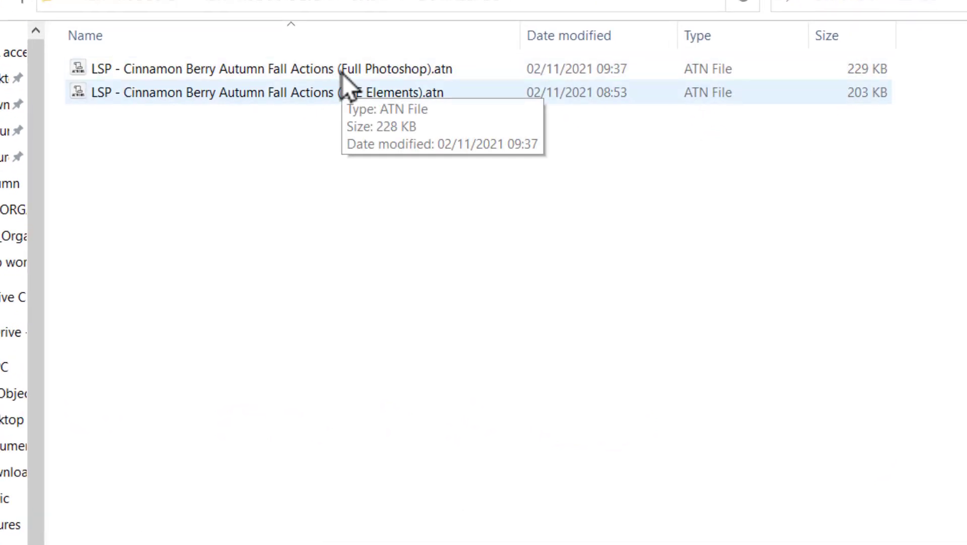
{"action": "left_click", "coordinate": [446, 75]}
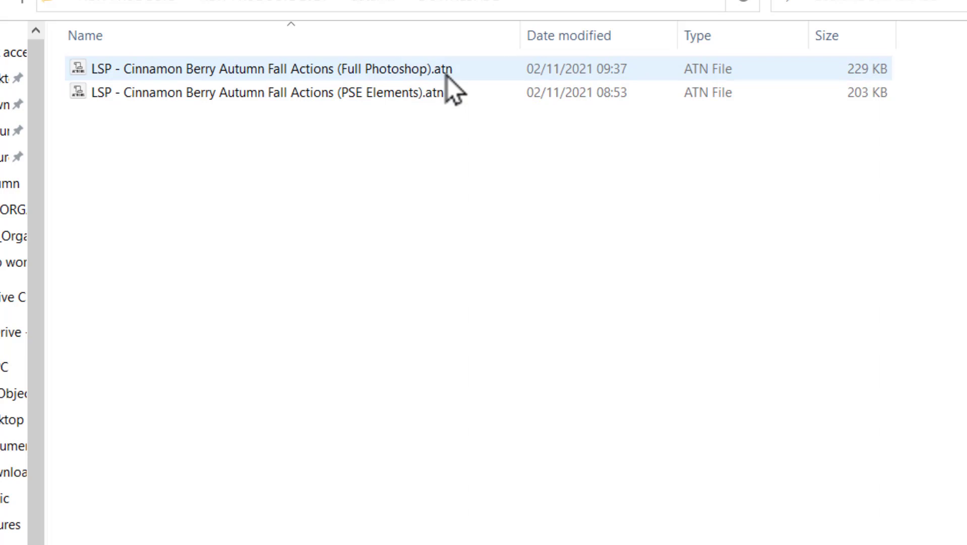
{"action": "key", "text": "Down"}
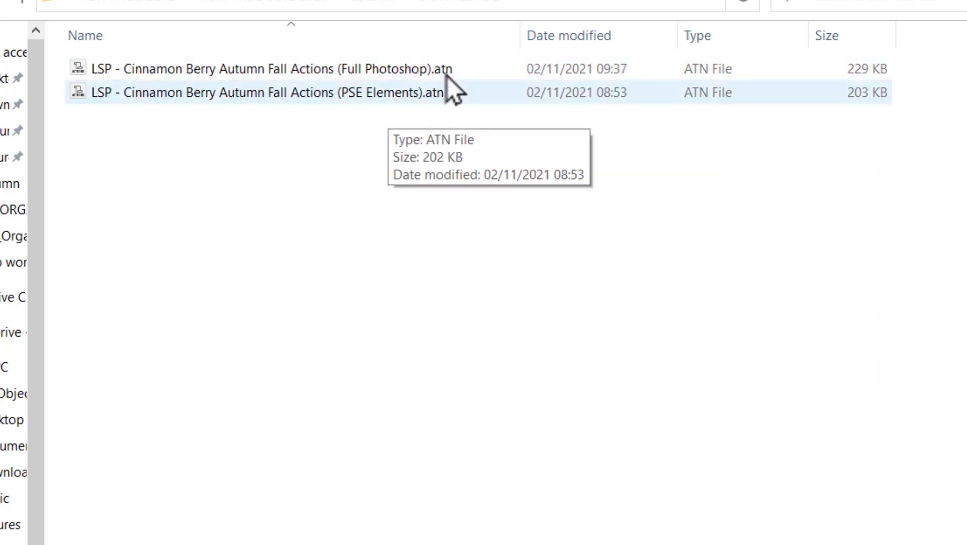
{"action": "left_click", "coordinate": [447, 76]}
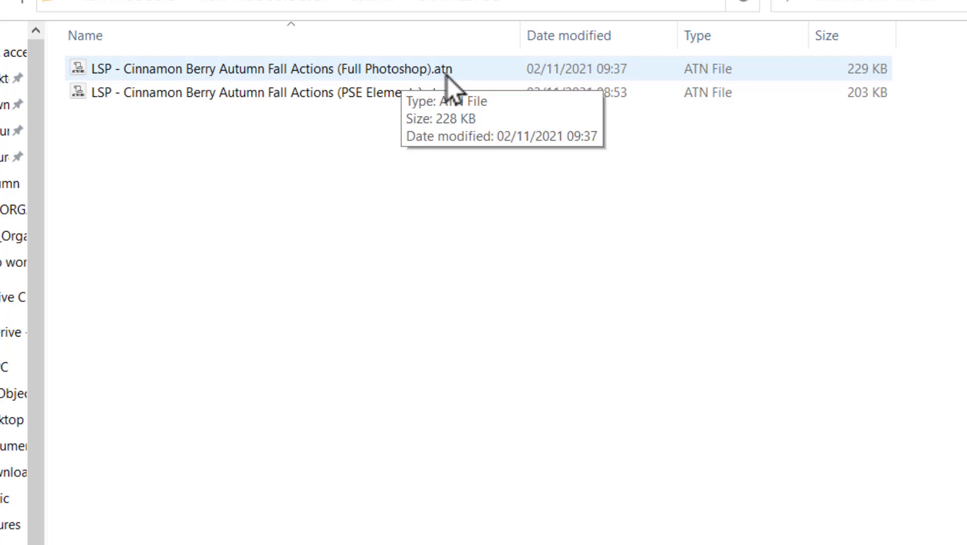
{"action": "left_click", "coordinate": [444, 93]}
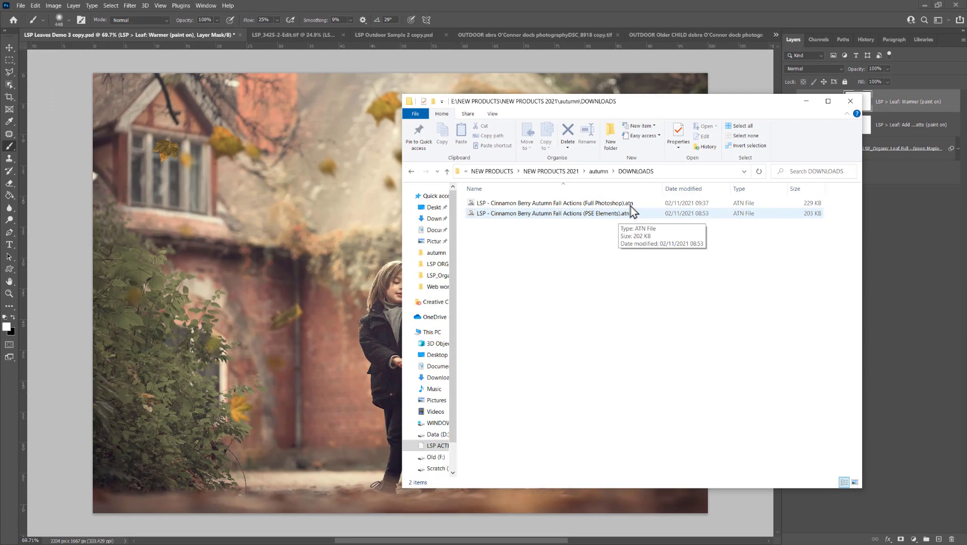
{"action": "left_click", "coordinate": [597, 207]}
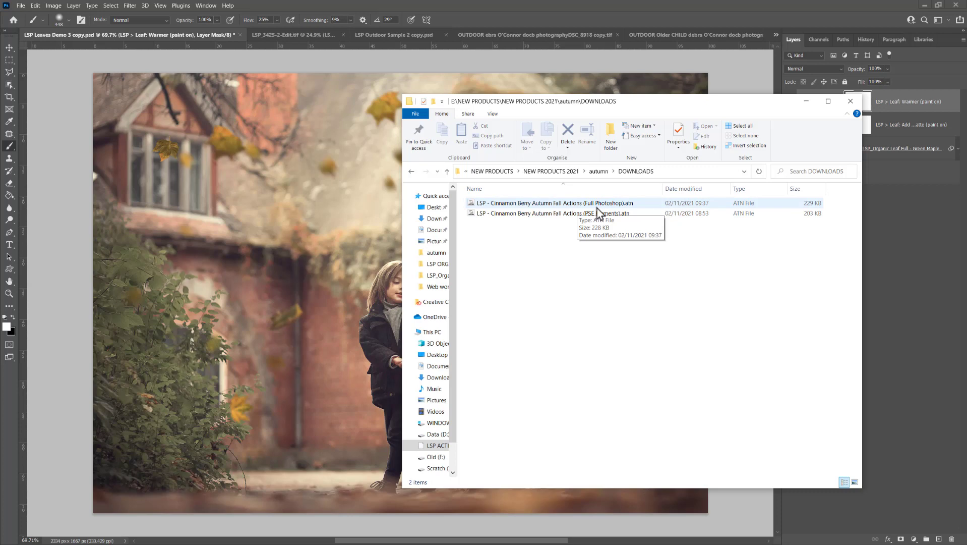
{"action": "double_click", "coordinate": [576, 203]}
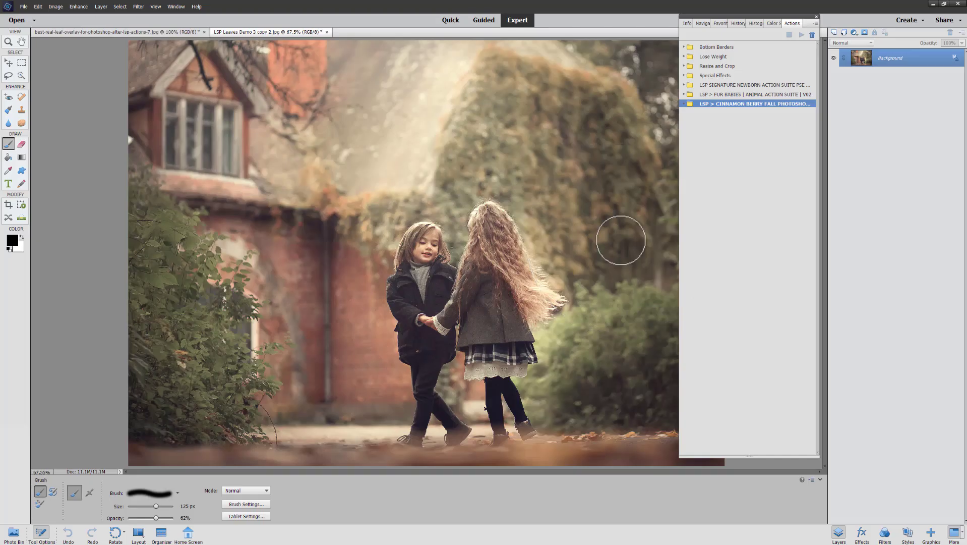
Switch to Photoshop Elements, expand the Cinnamon Berry Fall action set and select the FALL TINT: Beauty-Fall action.
{"action": "left_click", "coordinate": [176, 7]}
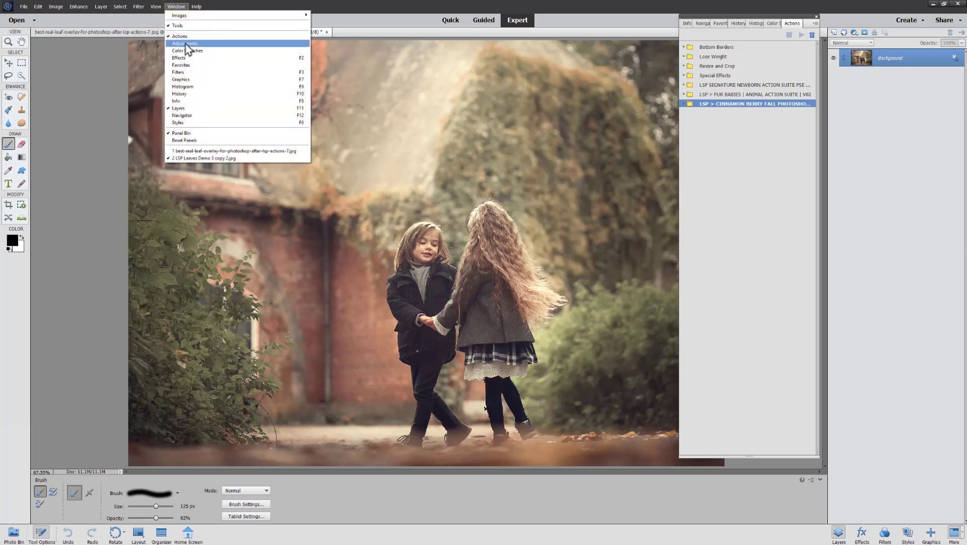
{"action": "left_click", "coordinate": [181, 7]}
{"action": "left_click", "coordinate": [815, 23]}
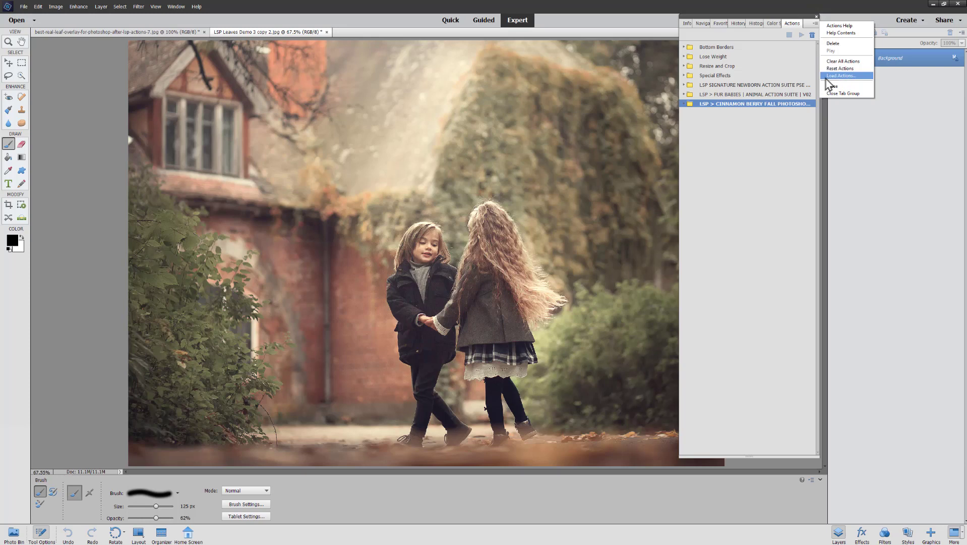
{"action": "left_click", "coordinate": [753, 105]}
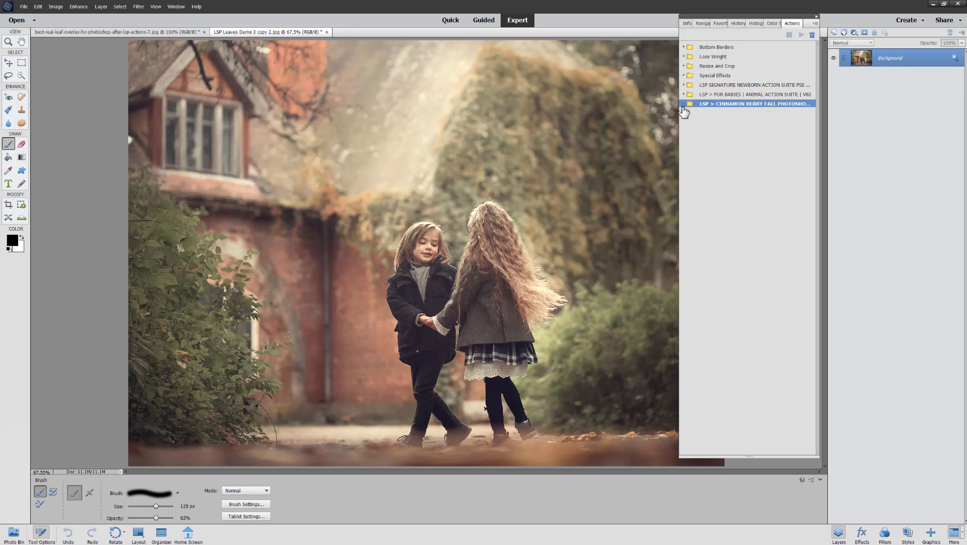
{"action": "left_click", "coordinate": [684, 104]}
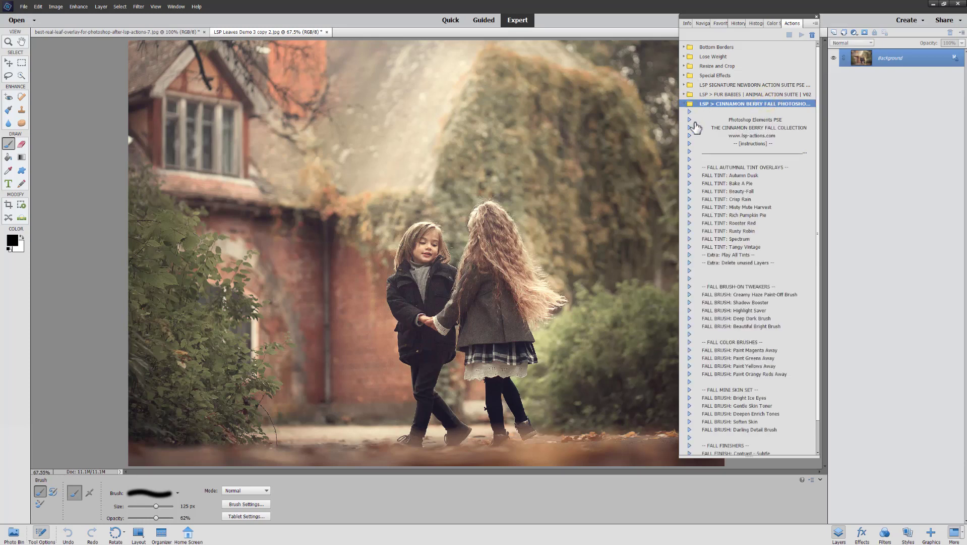
{"action": "left_click", "coordinate": [735, 191]}
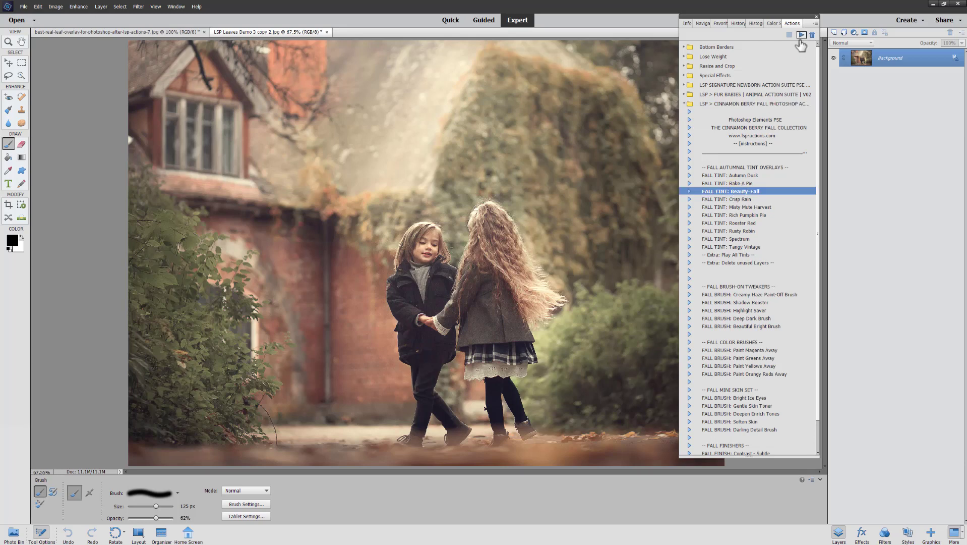
Return to Photoshop, show the Actions panel and dock it beside the Layers panel at a width that fits the action names.
{"action": "left_click", "coordinate": [935, 7]}
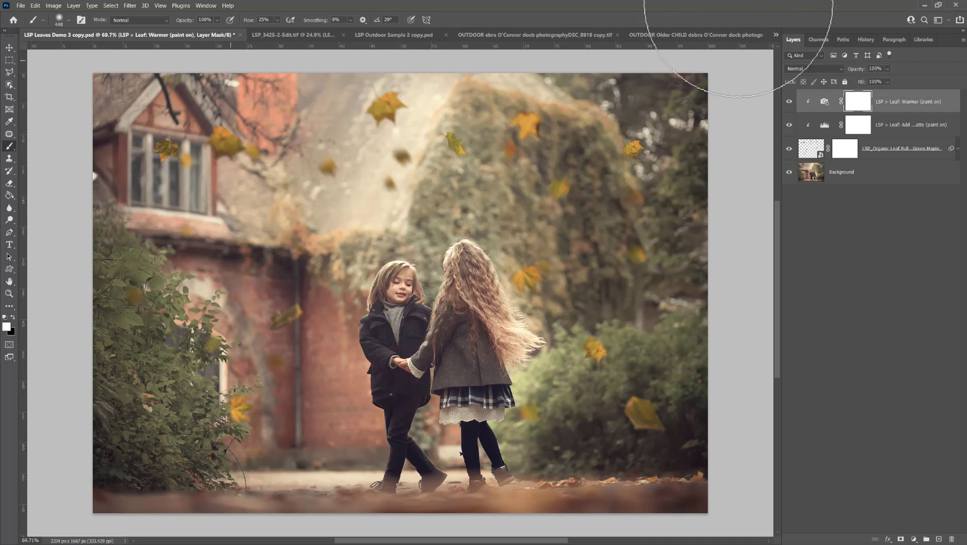
{"action": "left_click", "coordinate": [207, 6]}
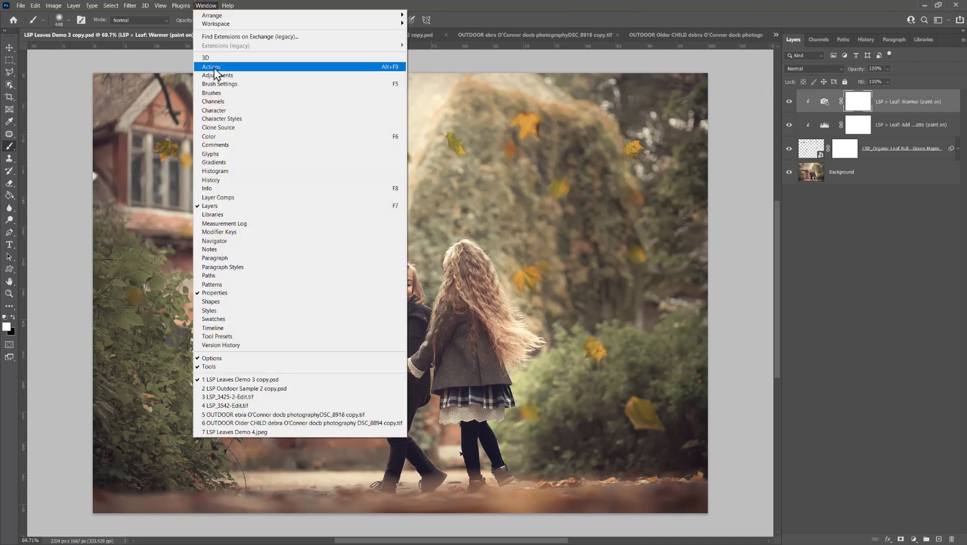
{"action": "left_click", "coordinate": [213, 67]}
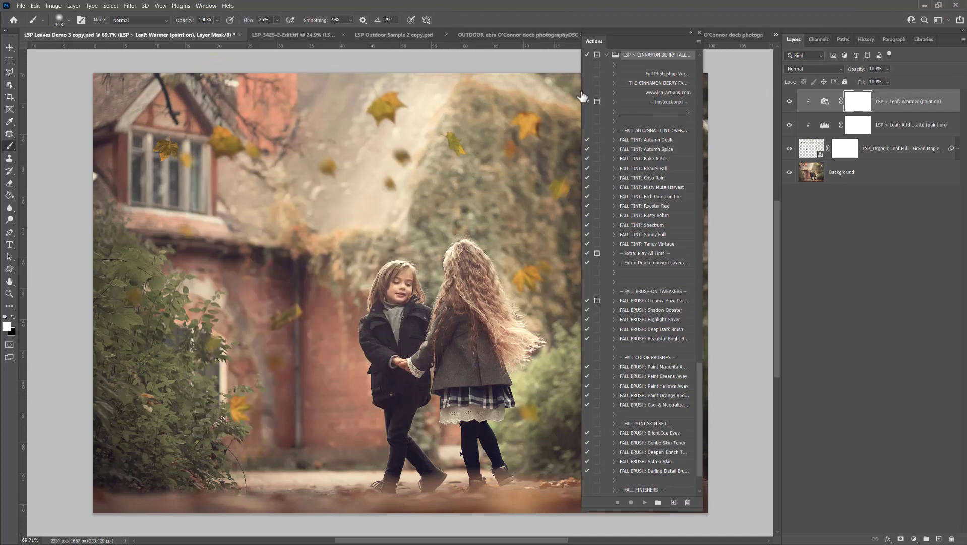
{"action": "left_click_drag", "start_coordinate": [580, 90], "coordinate": [551, 91]}
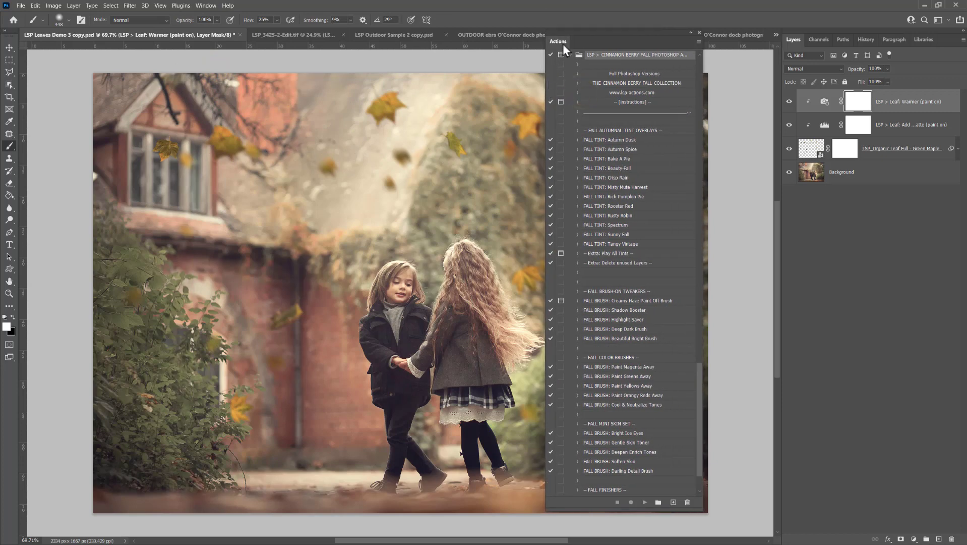
{"action": "left_click_drag", "start_coordinate": [563, 43], "coordinate": [777, 90]}
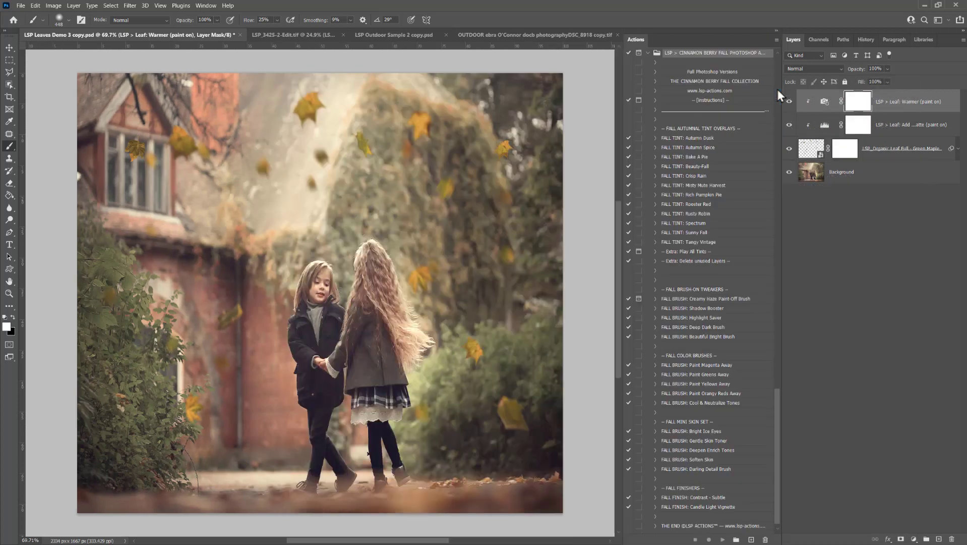
{"action": "left_click_drag", "start_coordinate": [622, 81], "coordinate": [634, 83]}
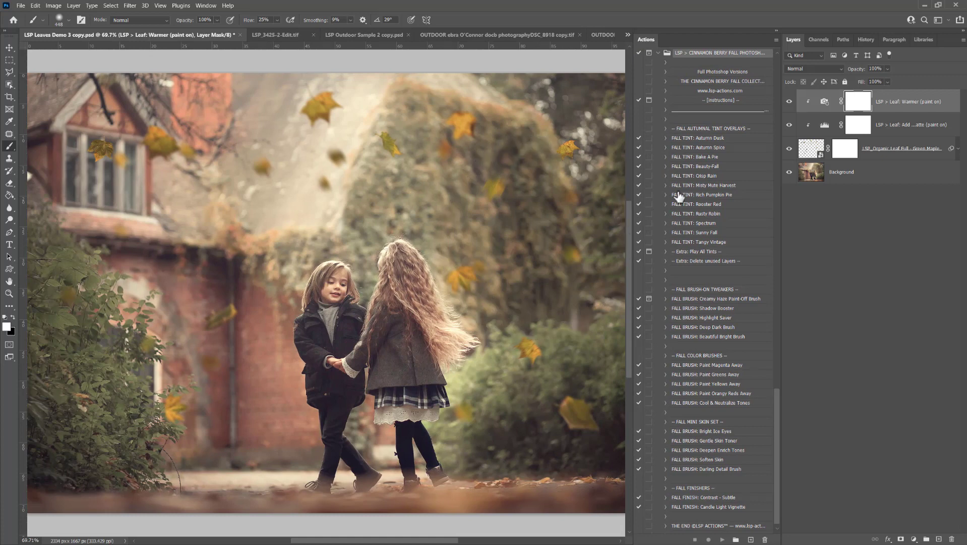
Switch the Actions panel to Button Mode and resize it so the actions form a single column.
{"action": "key", "text": "v"}
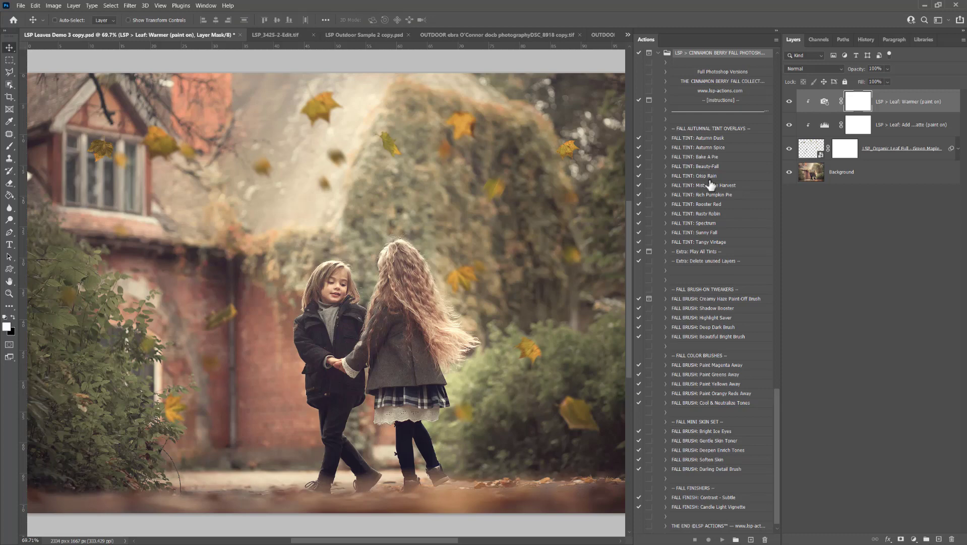
{"action": "left_click", "coordinate": [710, 138]}
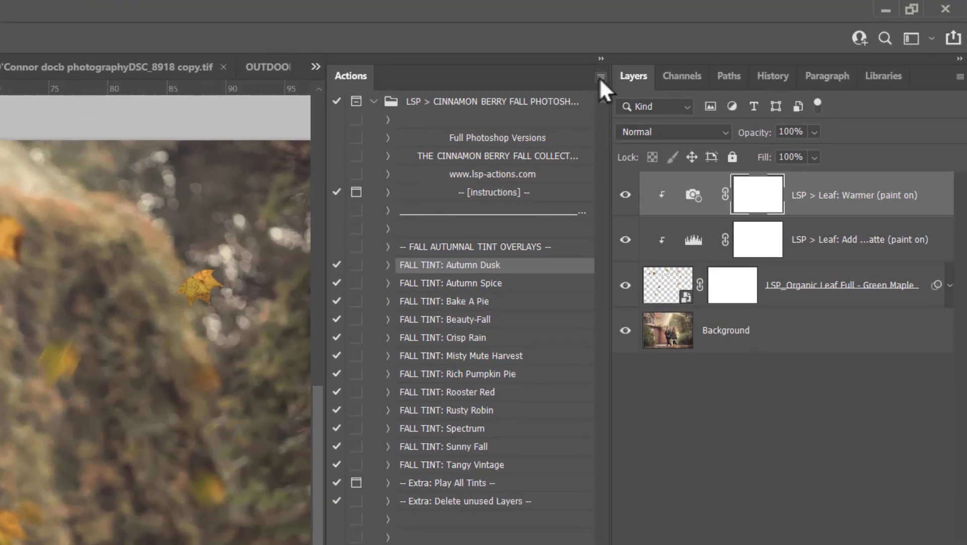
{"action": "left_click", "coordinate": [601, 77]}
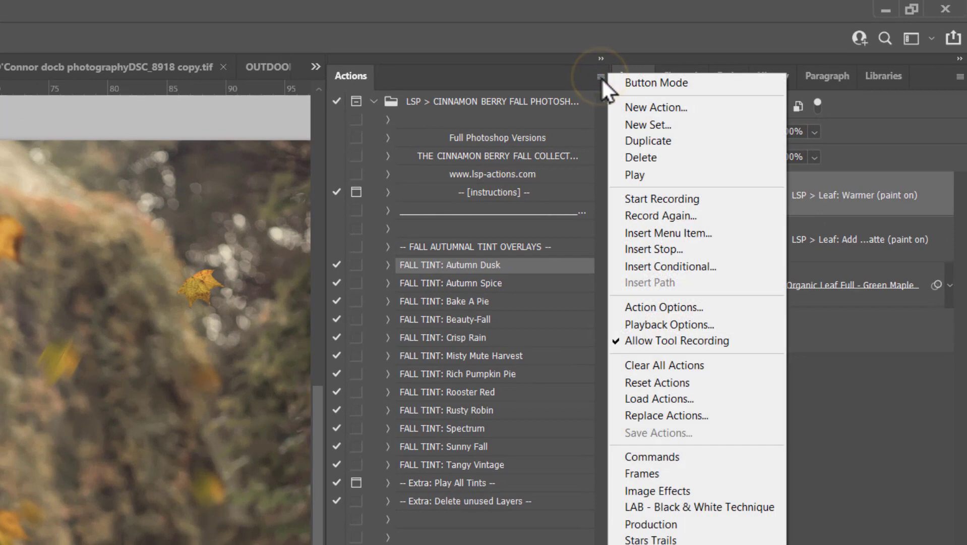
{"action": "left_click", "coordinate": [619, 82]}
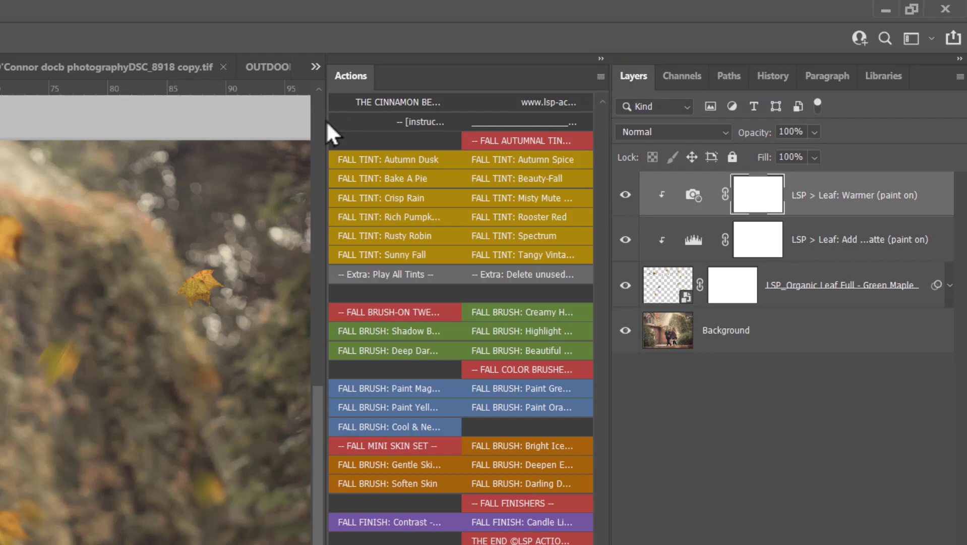
{"action": "left_click_drag", "start_coordinate": [324, 121], "coordinate": [371, 132]}
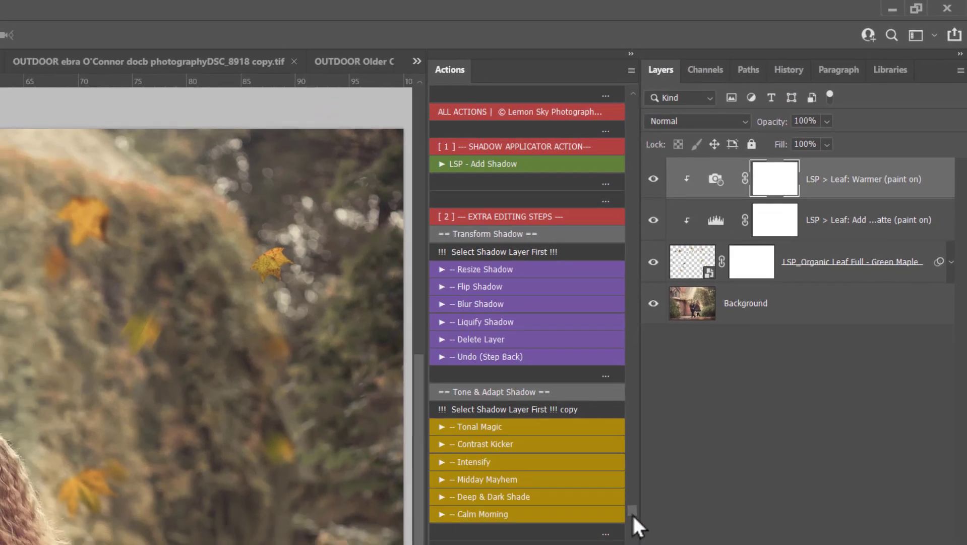
Run the FALL TINT: Rich Pumpkin Pie action on the photo and check that the Layers panel is enabled.
{"action": "scroll", "coordinate": [632, 513], "scroll_direction": "up", "scroll_amount": 15}
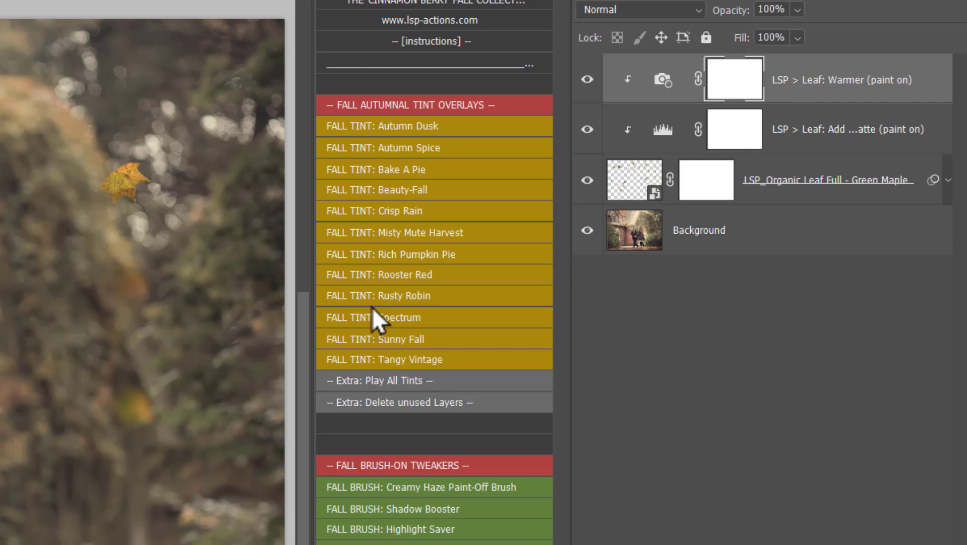
{"action": "left_click", "coordinate": [403, 256]}
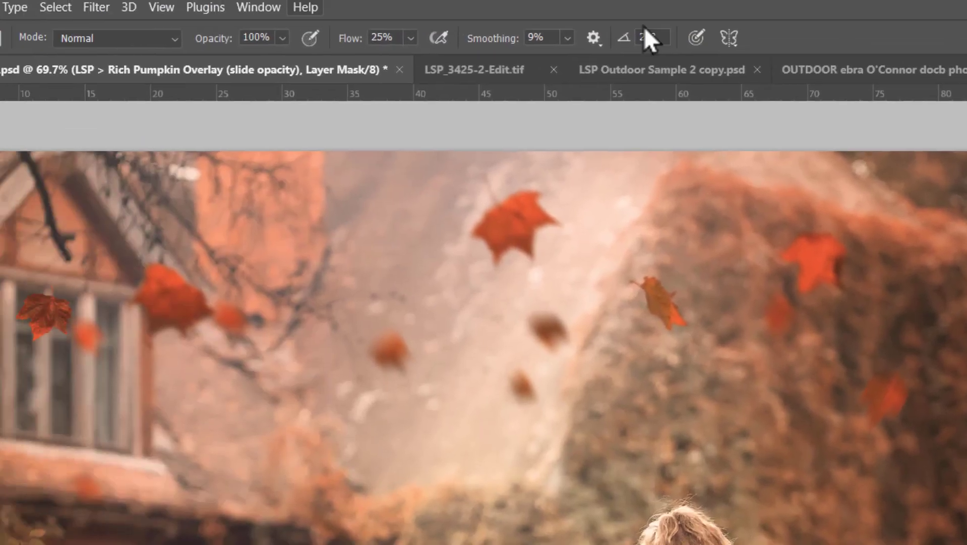
{"action": "left_click", "coordinate": [306, 13]}
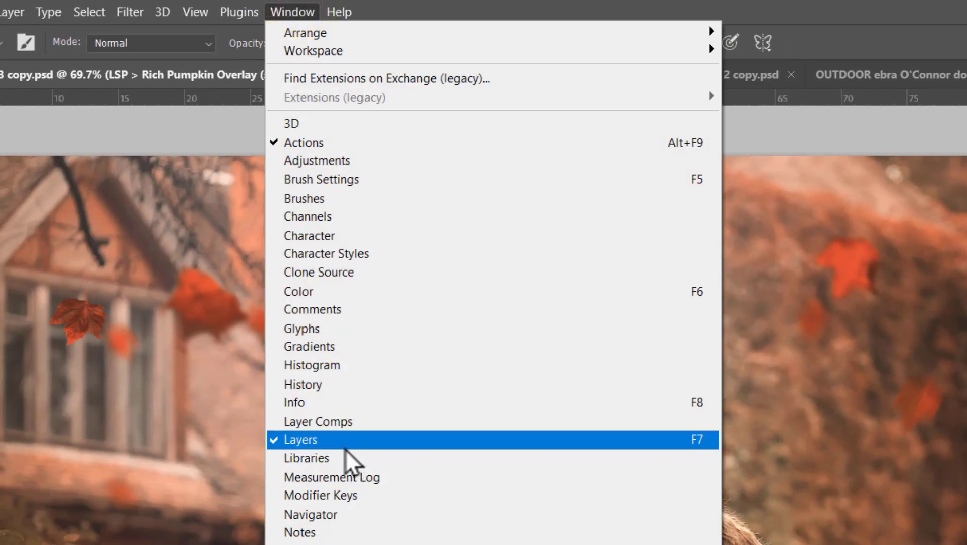
{"action": "left_click", "coordinate": [296, 11]}
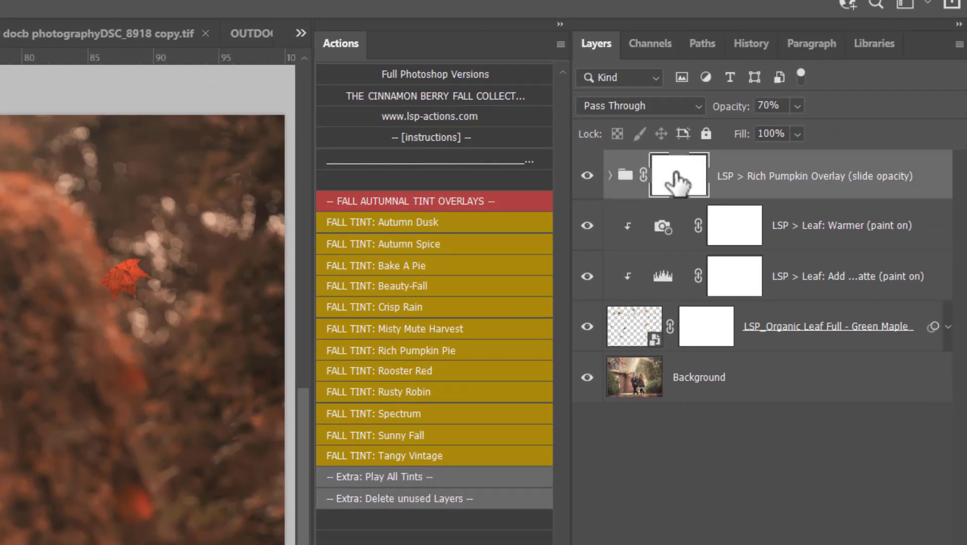
Set the opacity of the Rich Pumpkin Overlay group to 72%.
{"action": "left_click", "coordinate": [798, 106]}
{"action": "left_click_drag", "start_coordinate": [816, 130], "coordinate": [836, 135]}
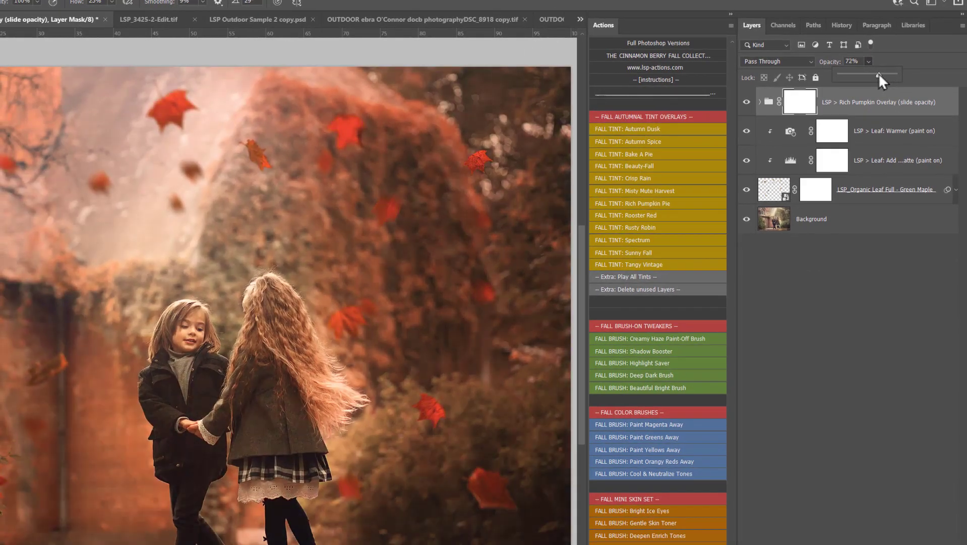
{"action": "left_click", "coordinate": [843, 93]}
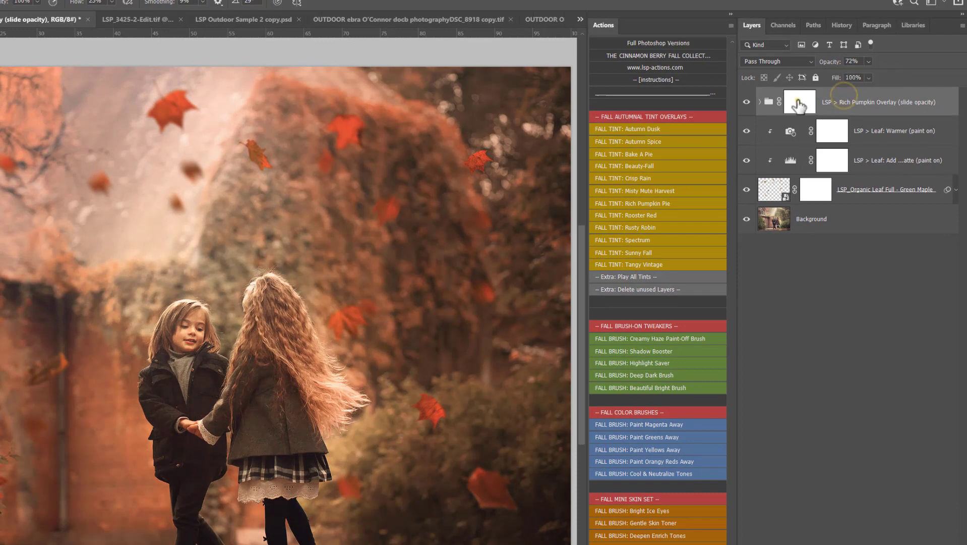
Brush the tint off the children on the Rich Pumpkin Overlay's mask and compare the photo with the overlay hidden and shown.
{"action": "left_click", "coordinate": [798, 105]}
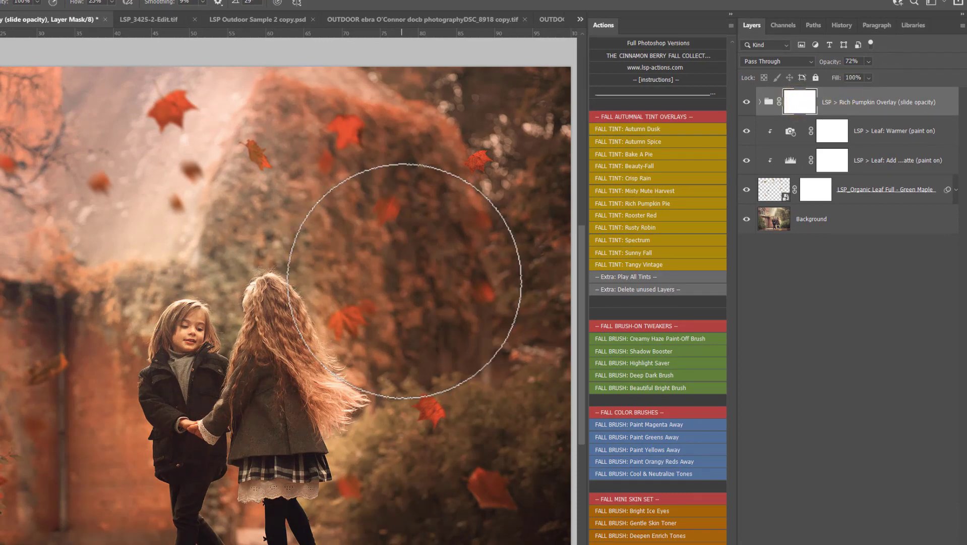
{"action": "mouse_move", "coordinate": [393, 248]}
{"action": "left_mouse_down"}
{"action": "mouse_move", "coordinate": [205, 399]}
{"action": "mouse_move", "coordinate": [193, 351]}
{"action": "mouse_move", "coordinate": [262, 335]}
{"action": "mouse_move", "coordinate": [255, 453]}
{"action": "mouse_move", "coordinate": [197, 454]}
{"action": "mouse_move", "coordinate": [210, 454]}
{"action": "left_mouse_up"}
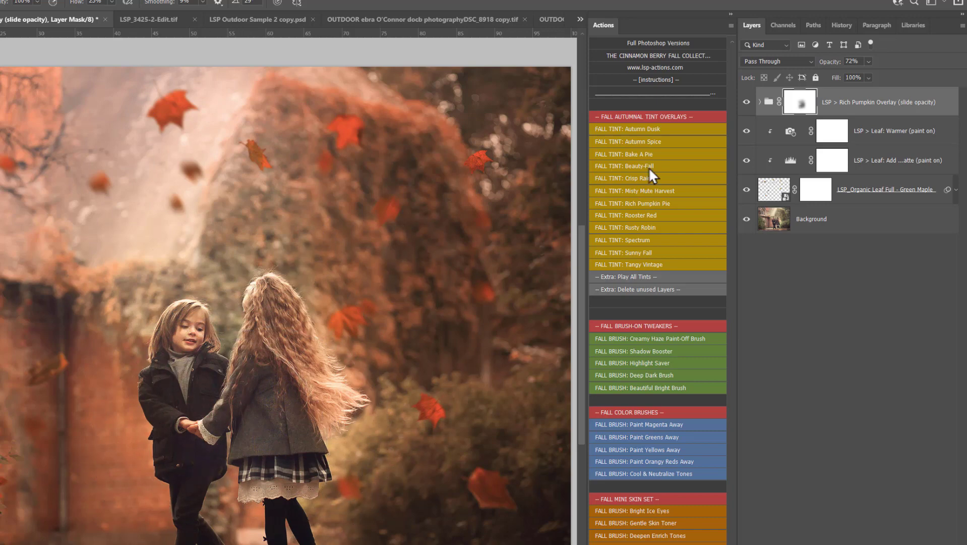
{"action": "left_click", "coordinate": [747, 103]}
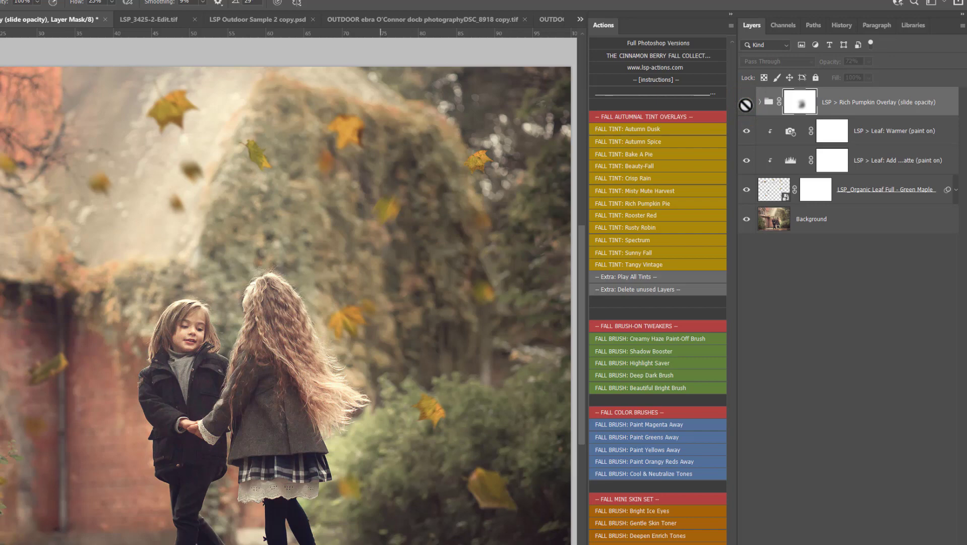
{"action": "left_click", "coordinate": [747, 103]}
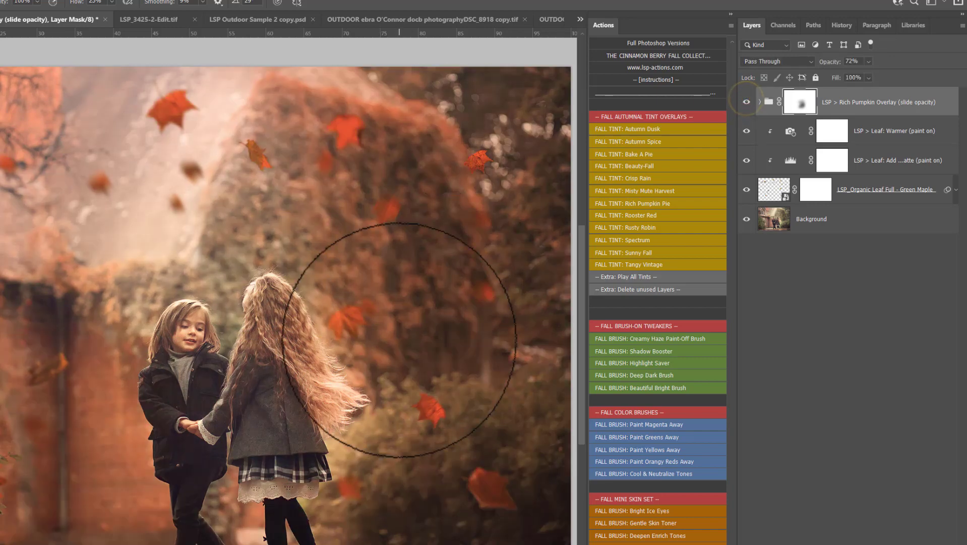
Paint the tint back over the long-haired girl on the Rich Pumpkin Overlay's mask.
{"action": "mouse_move", "coordinate": [291, 409]}
{"action": "left_mouse_down"}
{"action": "mouse_move", "coordinate": [292, 421]}
{"action": "mouse_move", "coordinate": [252, 443]}
{"action": "left_mouse_up"}
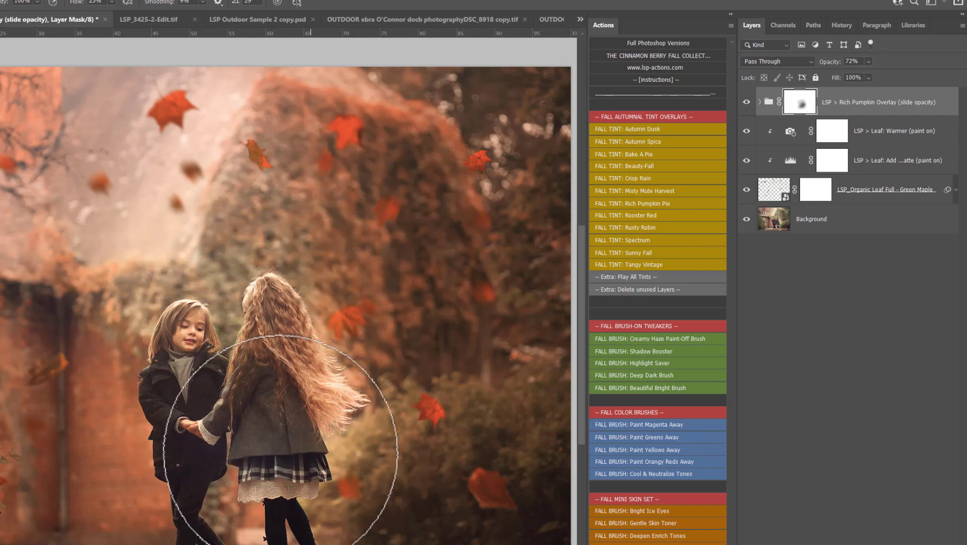
{"action": "left_click", "coordinate": [306, 379]}
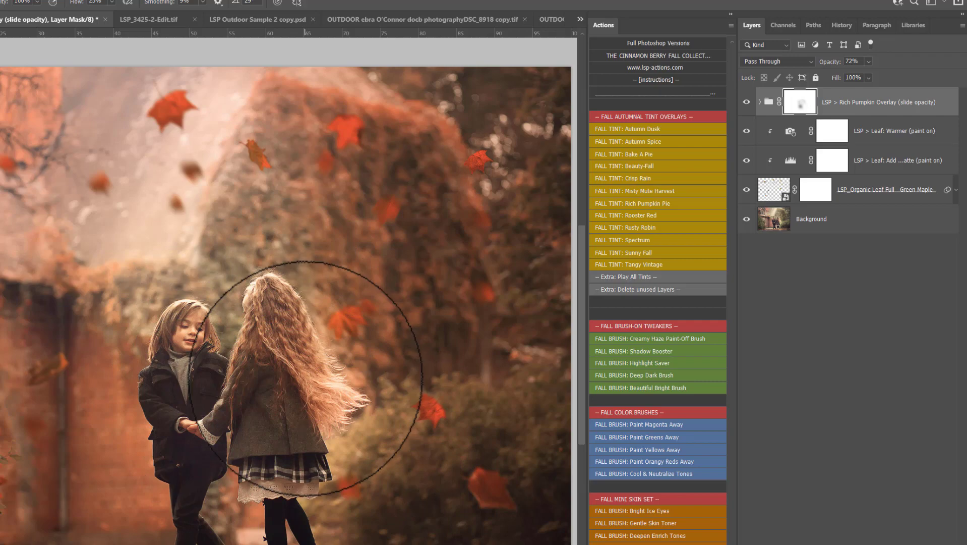
Compare the photo with the Rich Pumpkin Overlay hidden and shown.
{"action": "left_click", "coordinate": [747, 102]}
{"action": "left_click", "coordinate": [747, 102]}
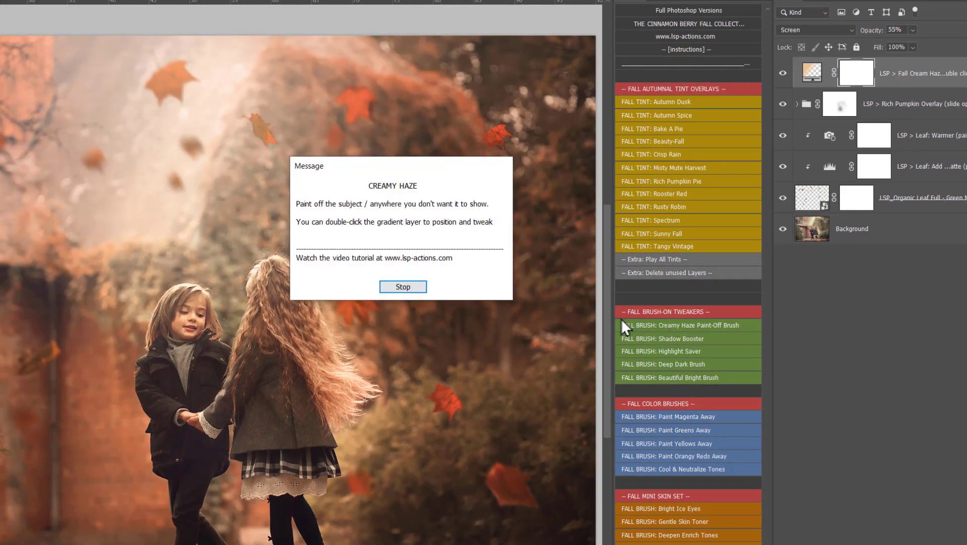
Add the Creamy Haze Paint-Off Brush effect, compare the photo without and with it, and paint the haze off the children.
{"action": "left_click", "coordinate": [403, 286]}
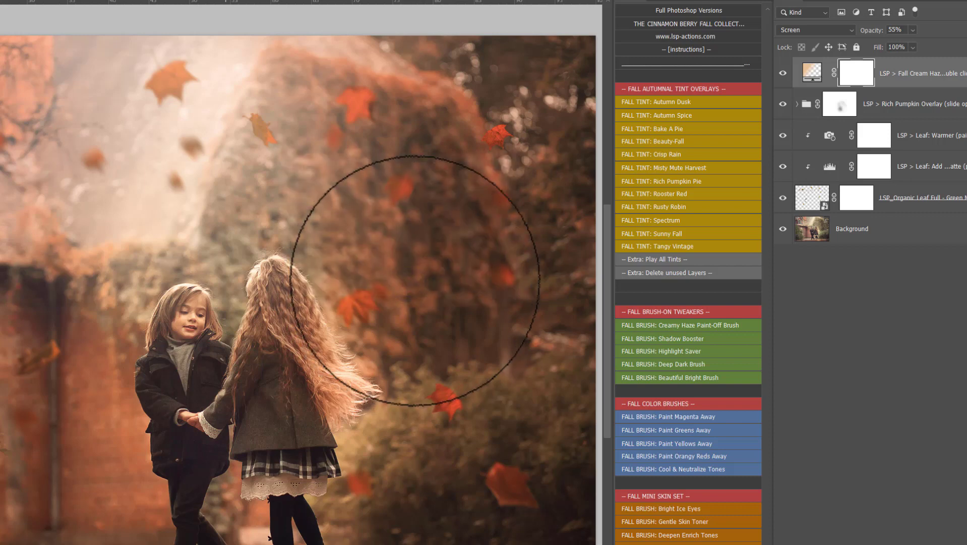
{"action": "left_click", "coordinate": [783, 74]}
{"action": "left_click", "coordinate": [783, 75]}
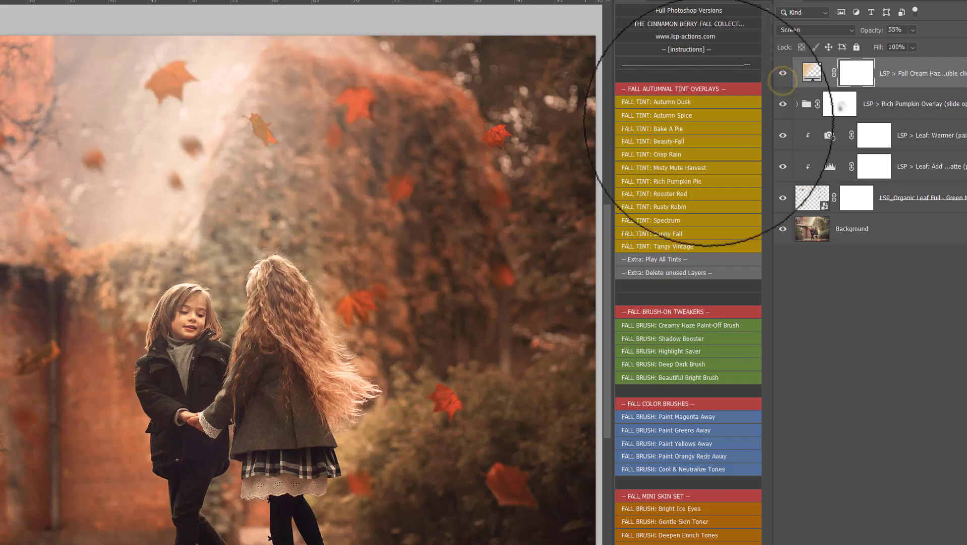
{"action": "left_click_drag", "start_coordinate": [178, 347], "coordinate": [198, 406]}
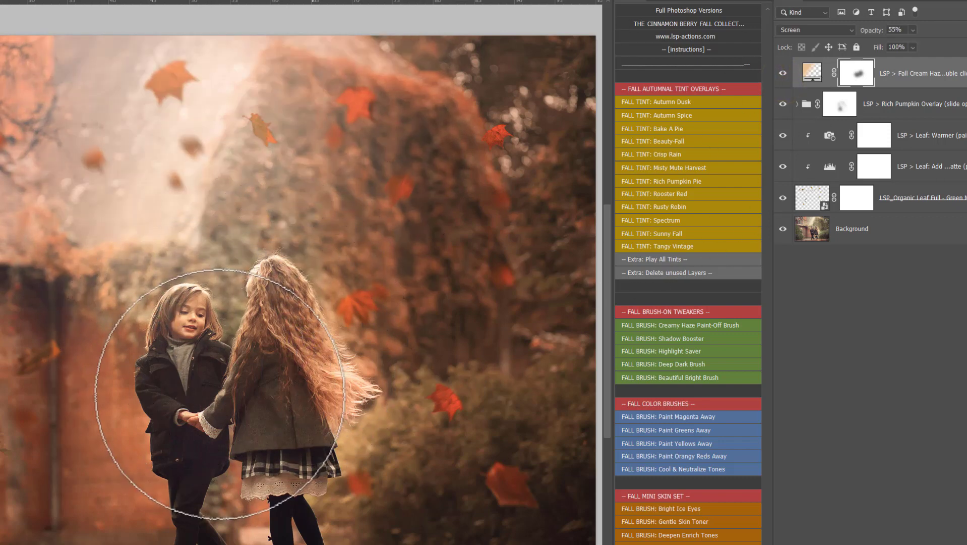
Reposition the Fall Cream Haze layer's radial gradient slightly up and to the right on the photo.
{"action": "double_click", "coordinate": [812, 73]}
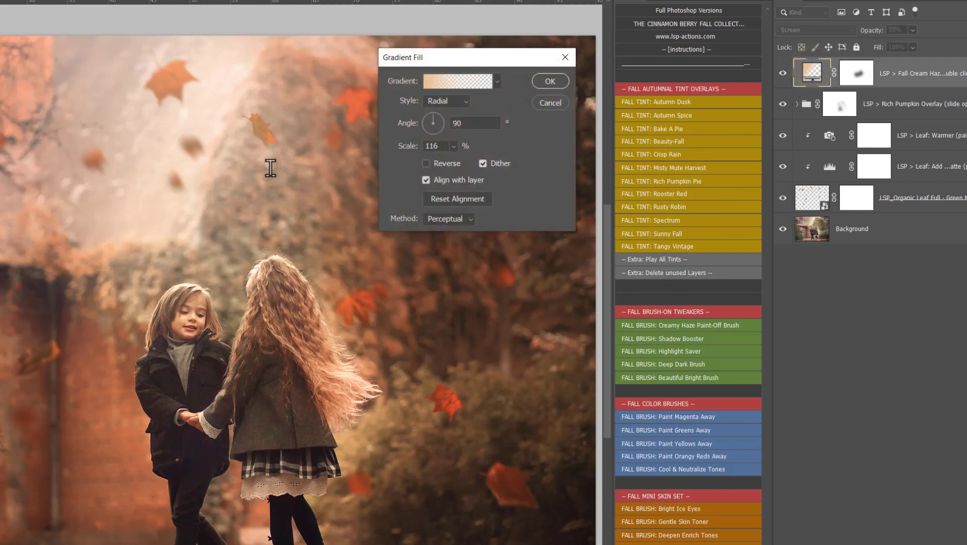
{"action": "left_click_drag", "start_coordinate": [282, 190], "coordinate": [329, 138]}
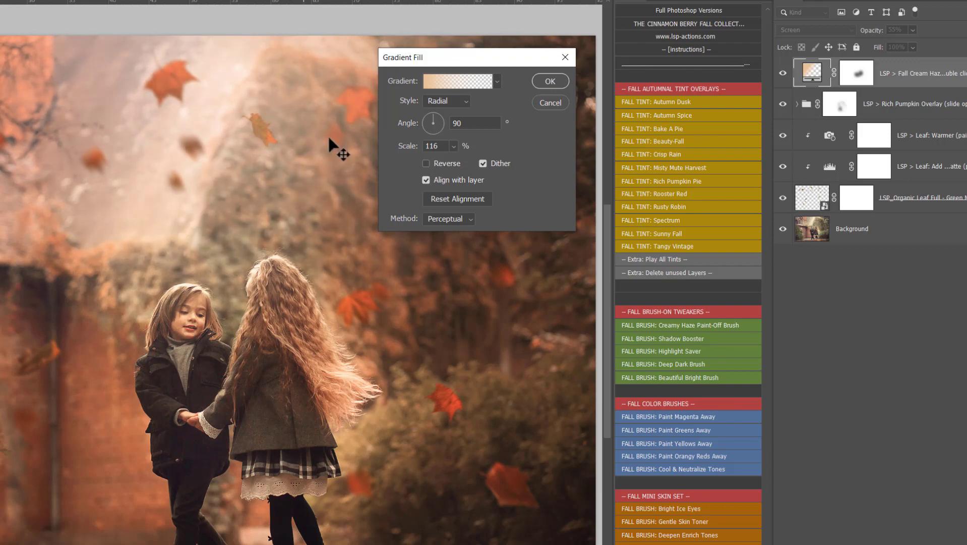
{"action": "left_click", "coordinate": [547, 81]}
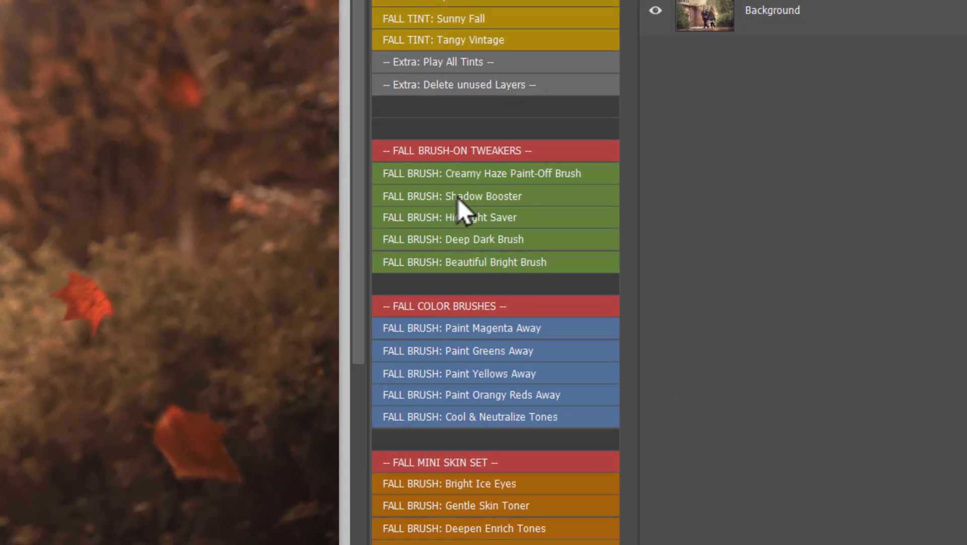
Run the FALL BRUSH actions Highlight Saver and Deep Dark Brush and brush their effects onto the photo.
{"action": "left_click", "coordinate": [483, 221]}
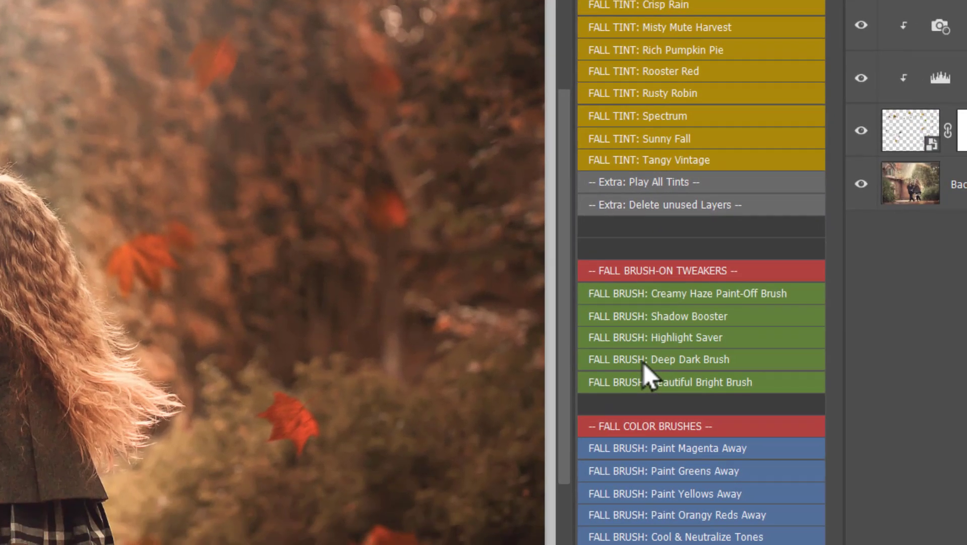
{"action": "left_click", "coordinate": [644, 359]}
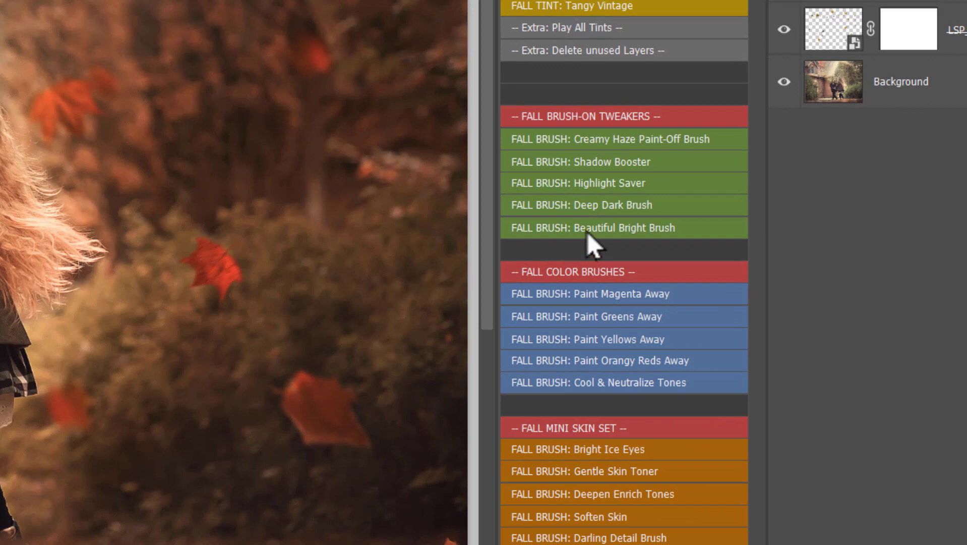
Brighten the children with the Beautiful Bright Brush effect and hide its layer.
{"action": "left_click", "coordinate": [851, 244]}
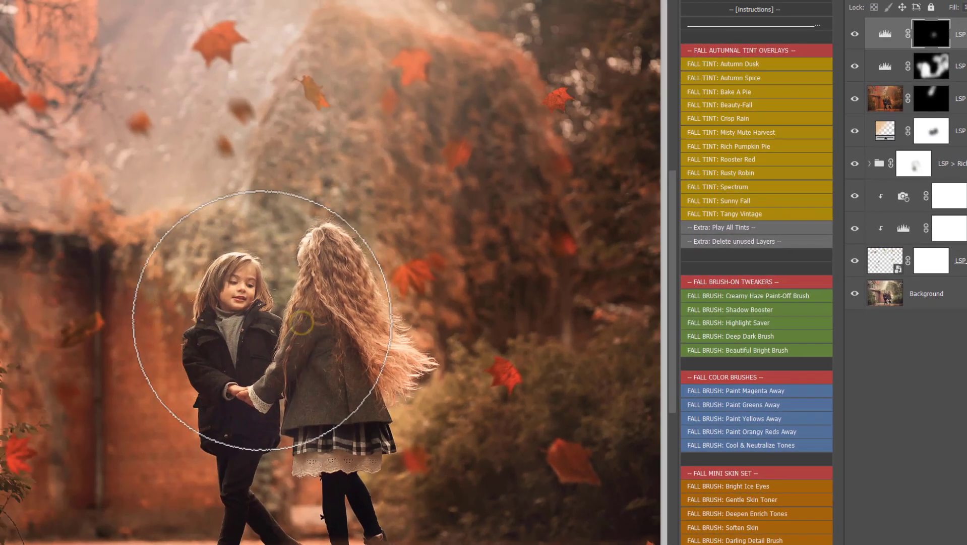
{"action": "left_click", "coordinate": [855, 34]}
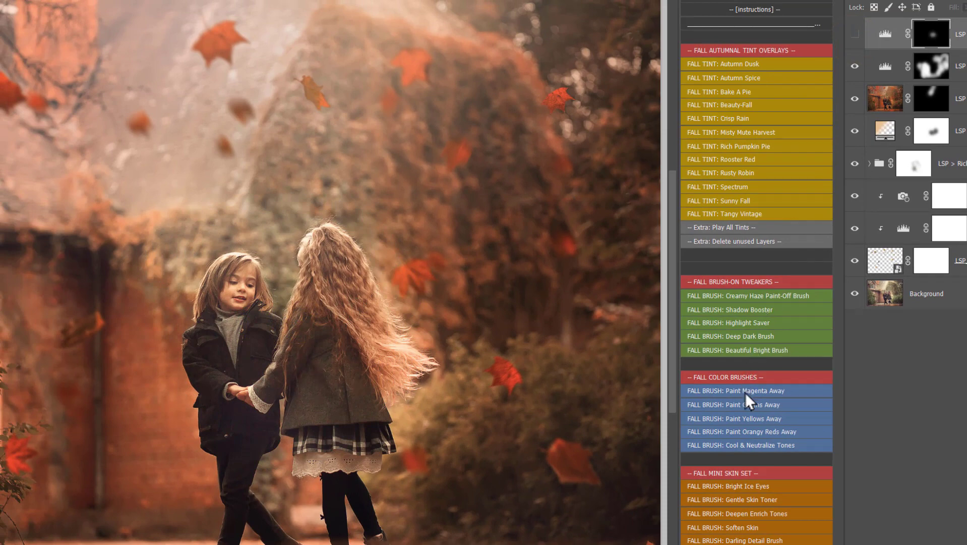
Run FALL BRUSH: Paint Greens Away and paint out the greens around the children with a 291 px soft brush.
{"action": "left_click", "coordinate": [747, 408]}
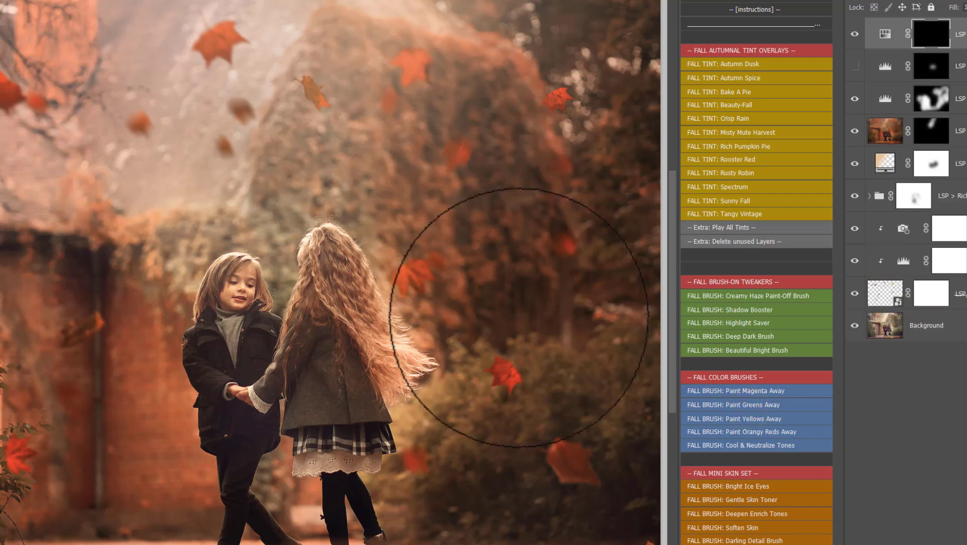
{"action": "right_click", "coordinate": [382, 262]}
{"action": "left_click_drag", "start_coordinate": [520, 302], "coordinate": [509, 302]}
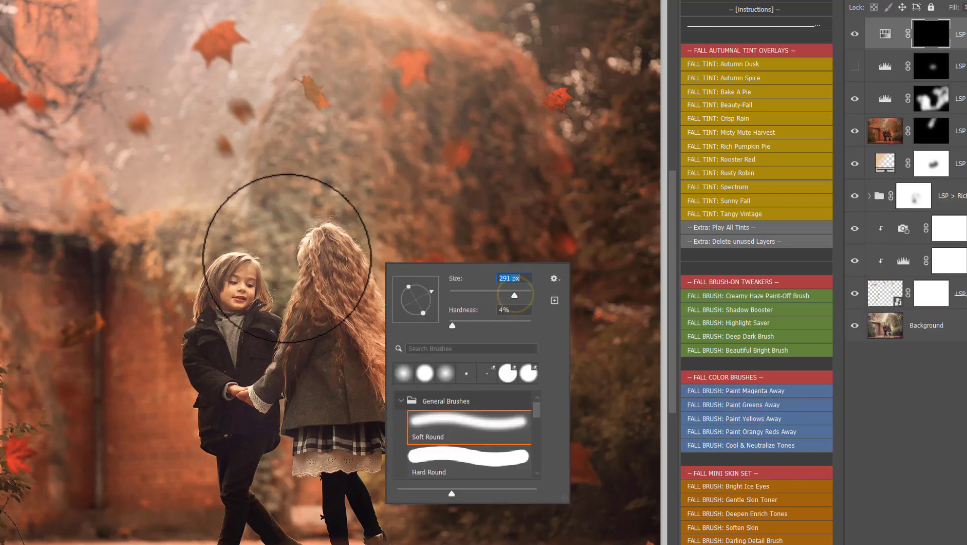
{"action": "left_click", "coordinate": [286, 301]}
{"action": "mouse_move", "coordinate": [286, 301]}
{"action": "left_mouse_down"}
{"action": "mouse_move", "coordinate": [315, 227]}
{"action": "mouse_move", "coordinate": [367, 241]}
{"action": "mouse_move", "coordinate": [406, 306]}
{"action": "mouse_move", "coordinate": [421, 388]}
{"action": "mouse_move", "coordinate": [414, 421]}
{"action": "mouse_move", "coordinate": [395, 423]}
{"action": "mouse_move", "coordinate": [232, 242]}
{"action": "mouse_move", "coordinate": [191, 257]}
{"action": "mouse_move", "coordinate": [430, 383]}
{"action": "left_mouse_up"}
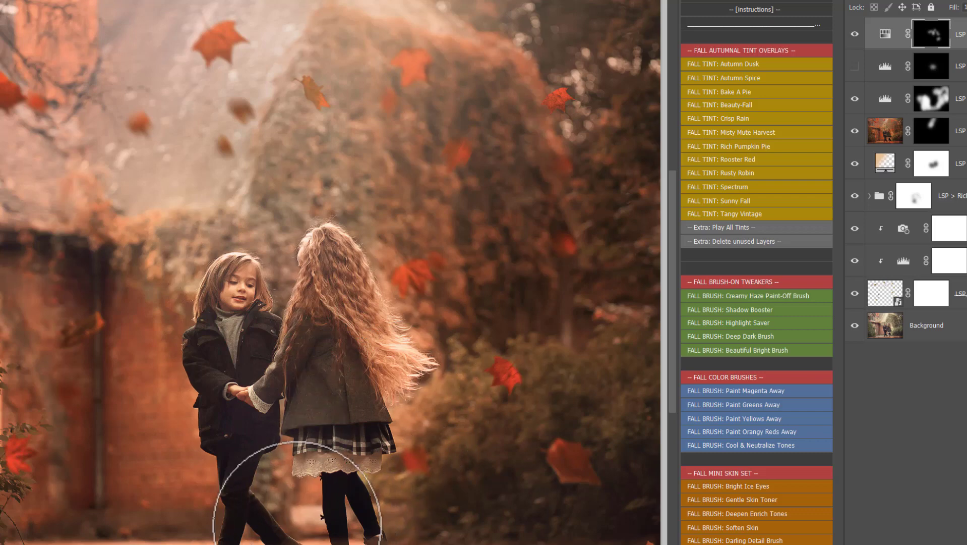
Run FALL BRUSH: Paint Orangy Reds Away and paint the reds down near the brick wall and bush beside the children.
{"action": "left_click", "coordinate": [772, 433]}
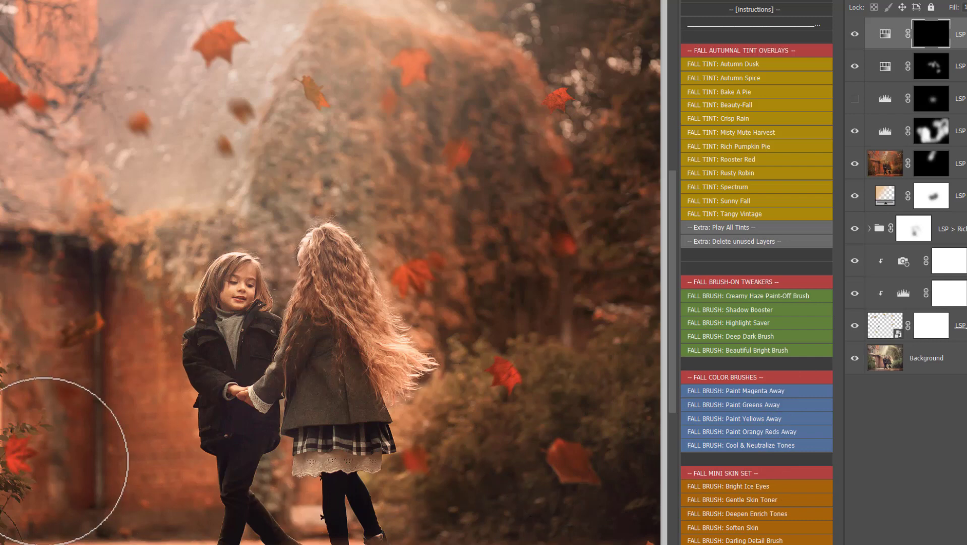
{"action": "left_click", "coordinate": [17, 463]}
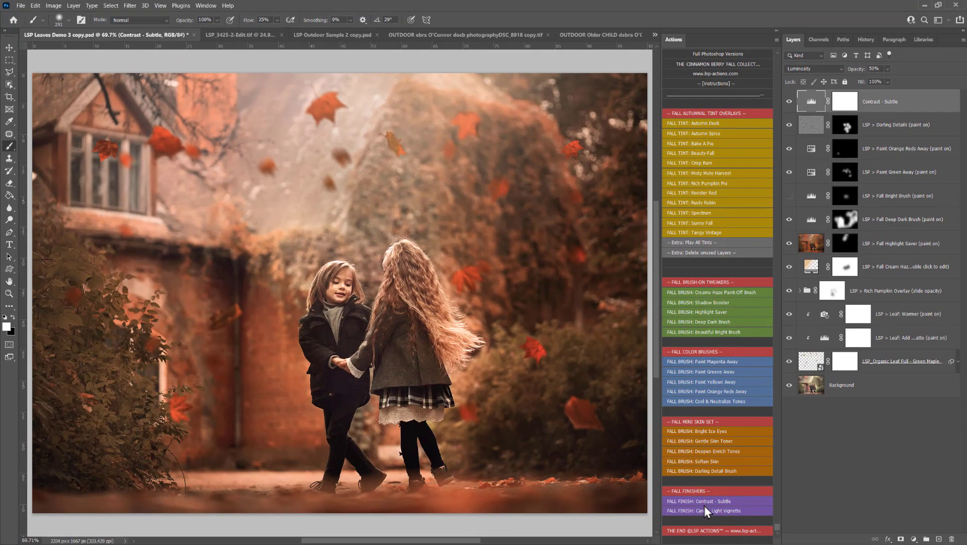
Add the FALL FINISH: Candle Light Vignette and compare the photo with all layers from Rich Pumpkin Overlay upward hidden and shown.
{"action": "left_click", "coordinate": [700, 511]}
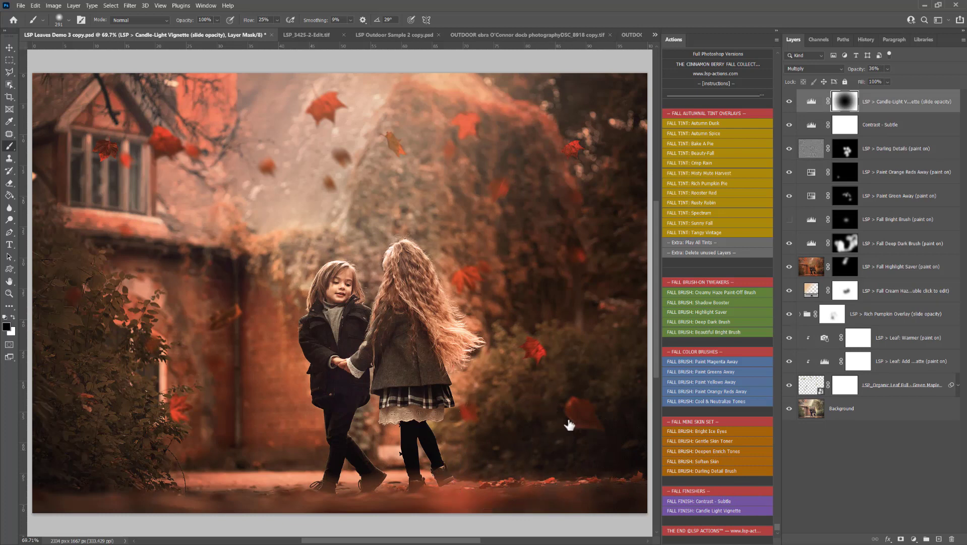
{"action": "left_click_drag", "start_coordinate": [789, 314], "coordinate": [784, 98]}
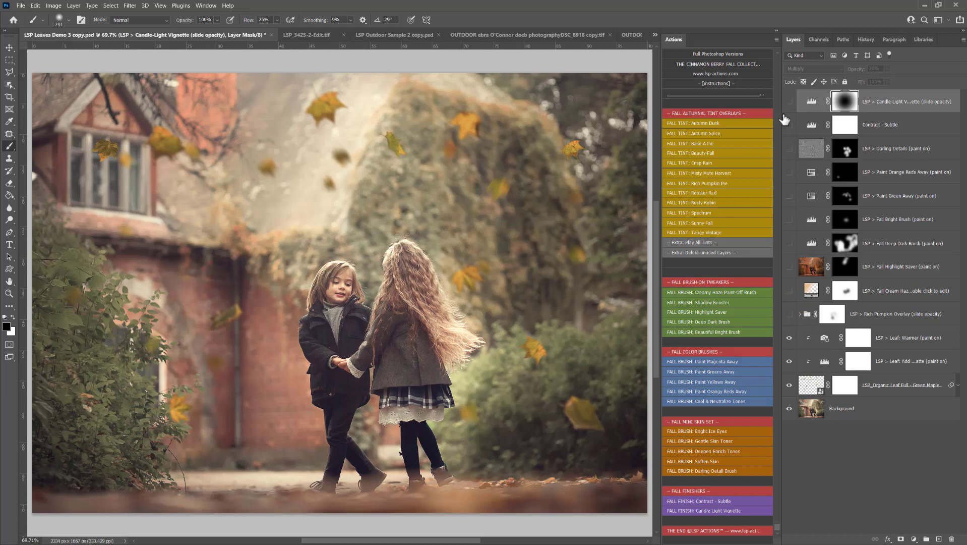
{"action": "left_click_drag", "start_coordinate": [789, 315], "coordinate": [781, 101]}
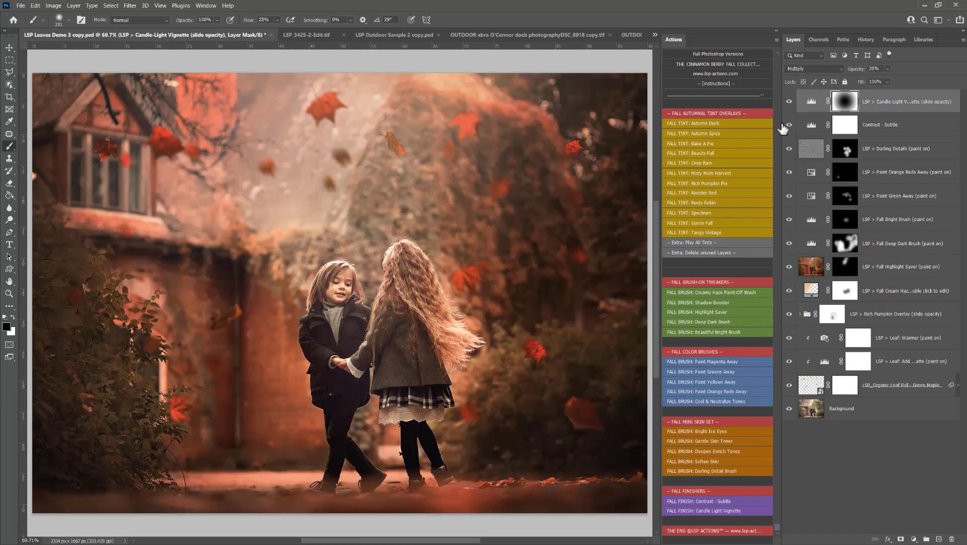
{"action": "left_click_drag", "start_coordinate": [791, 317], "coordinate": [780, 97]}
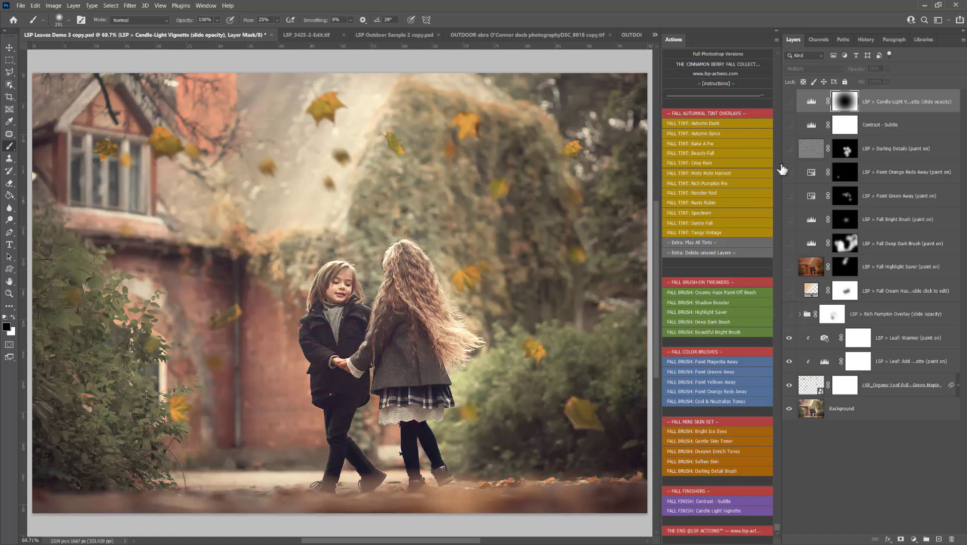
Compare the photo with and without the Green Maple leaf overlay, leave it hidden, and show all the fall effect layers again.
{"action": "left_click", "coordinate": [789, 386]}
{"action": "left_click", "coordinate": [790, 385]}
{"action": "left_click", "coordinate": [790, 386]}
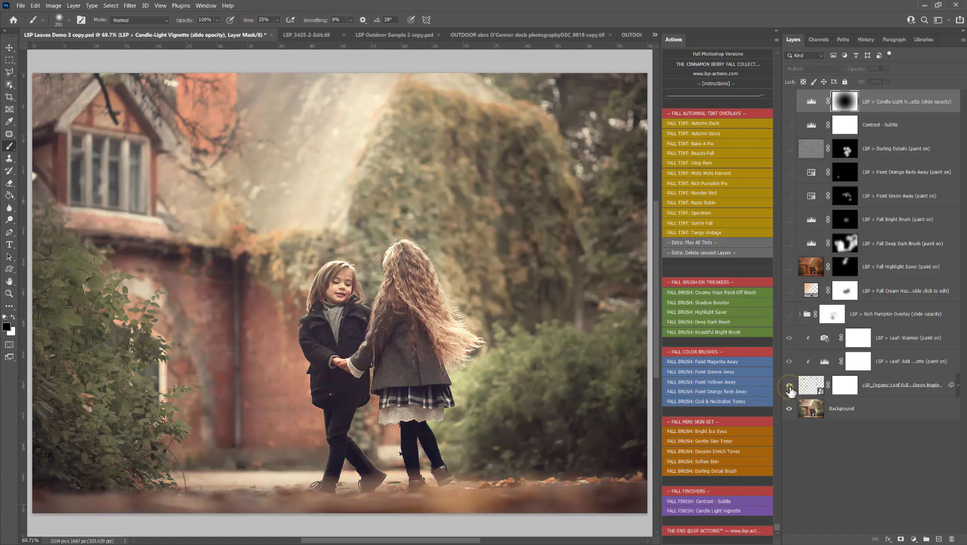
{"action": "left_click", "coordinate": [789, 386]}
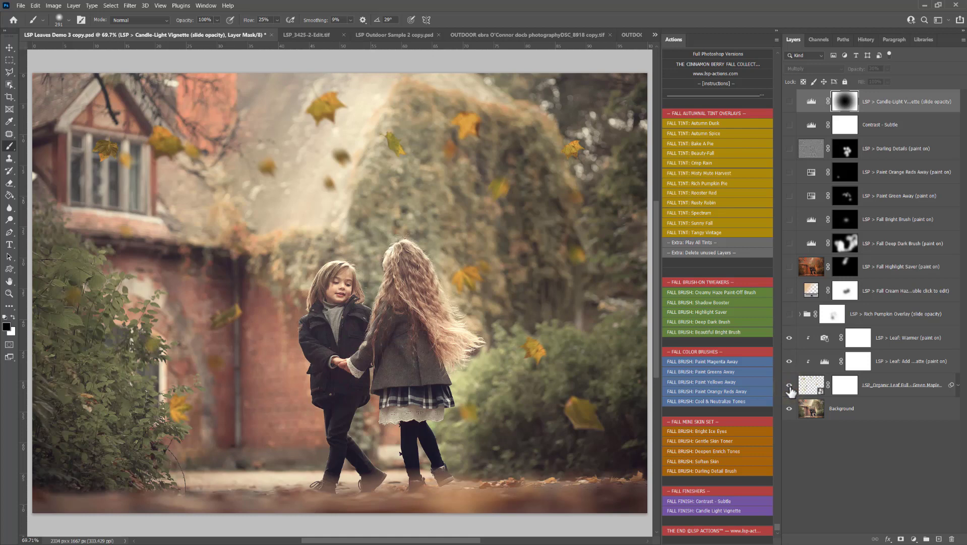
{"action": "left_click", "coordinate": [790, 385]}
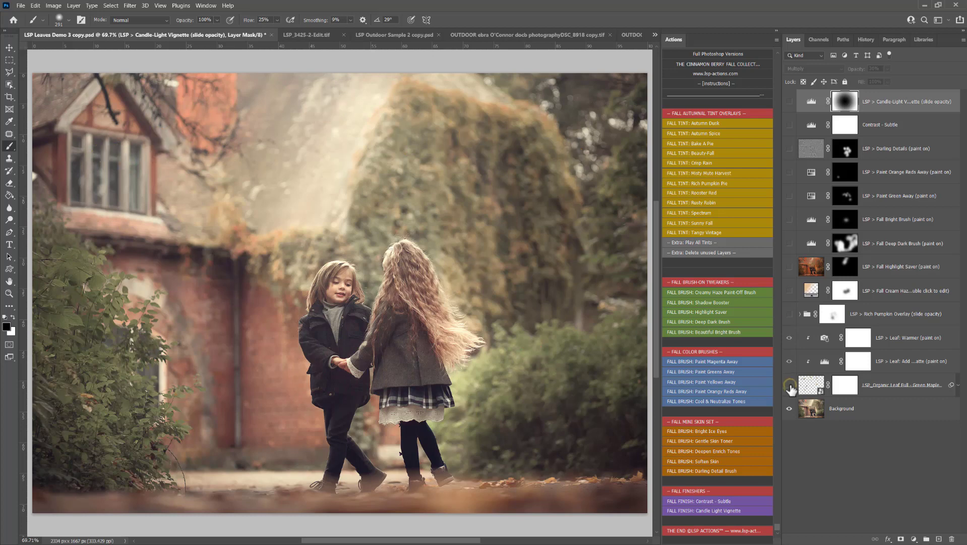
{"action": "left_click_drag", "start_coordinate": [789, 313], "coordinate": [784, 93]}
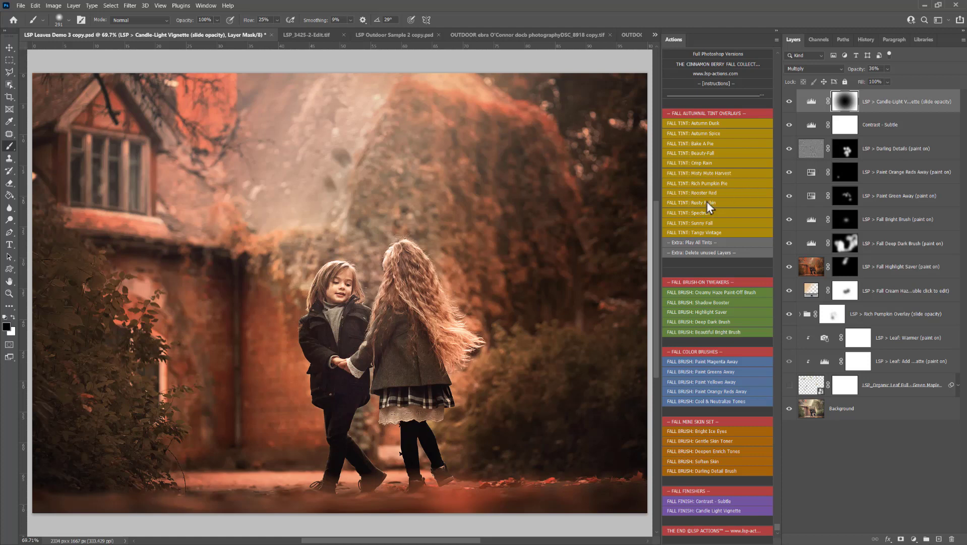
Switch to LSP_3425-2-Edit.tif and compare the photo with its two leaf overlays hidden and shown.
{"action": "left_click", "coordinate": [310, 32]}
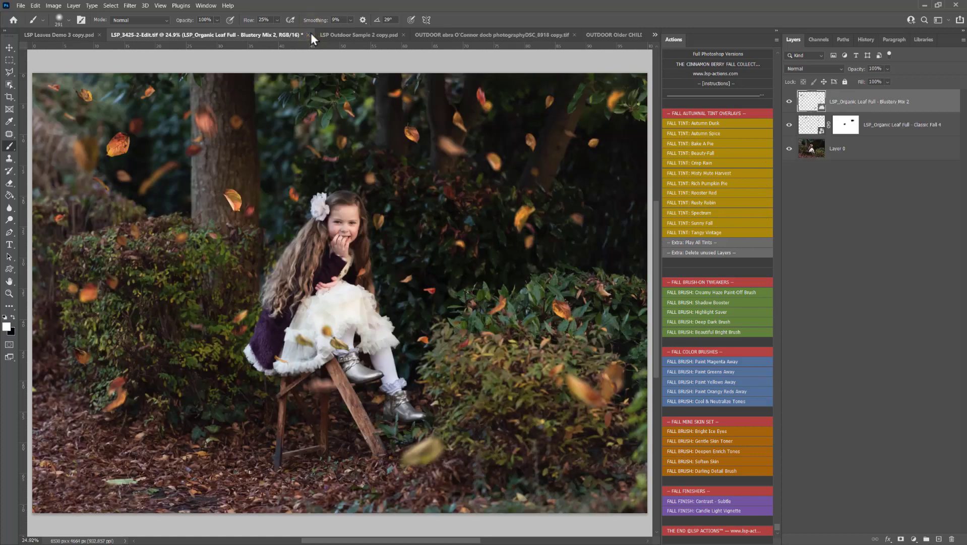
{"action": "left_click", "coordinate": [790, 124]}
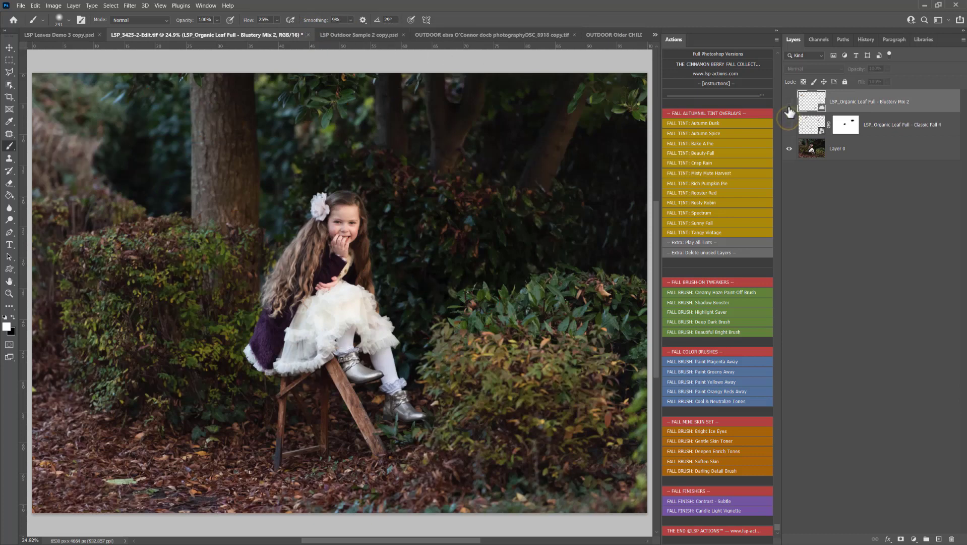
{"action": "left_click", "coordinate": [790, 124]}
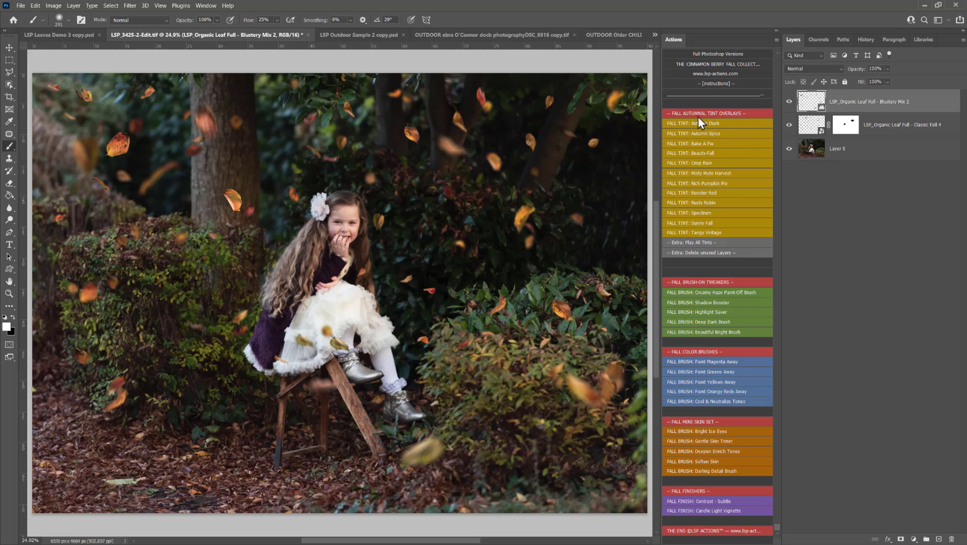
Try the FALL TINT: Bake A Pie action on the seated girl's photo and delete its overlay group.
{"action": "left_click", "coordinate": [698, 143]}
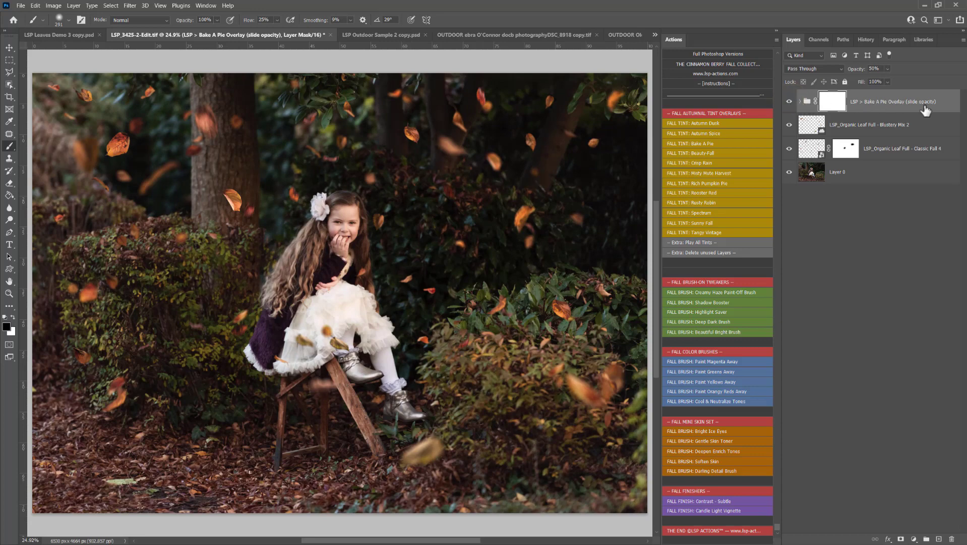
{"action": "left_click_drag", "start_coordinate": [927, 110], "coordinate": [952, 538]}
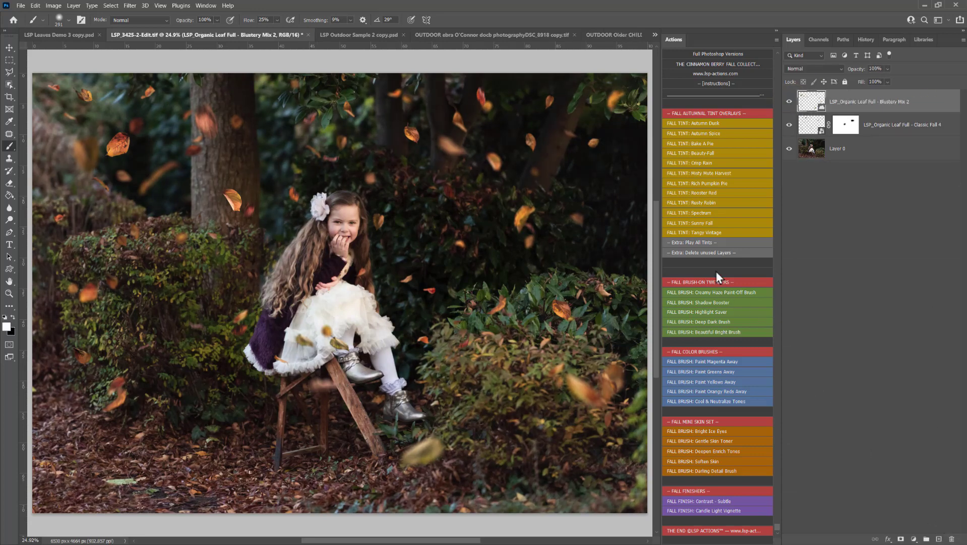
Run the Extra: Play All Tints action and show the Beauty-Fall Overlay at about 23% opacity.
{"action": "left_click", "coordinate": [691, 243]}
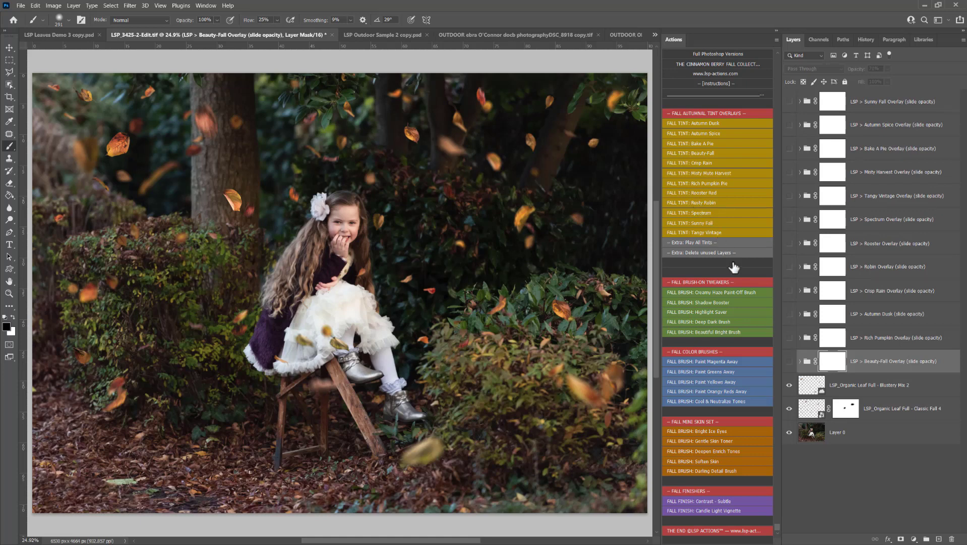
{"action": "left_click", "coordinate": [790, 361]}
{"action": "left_click", "coordinate": [870, 364]}
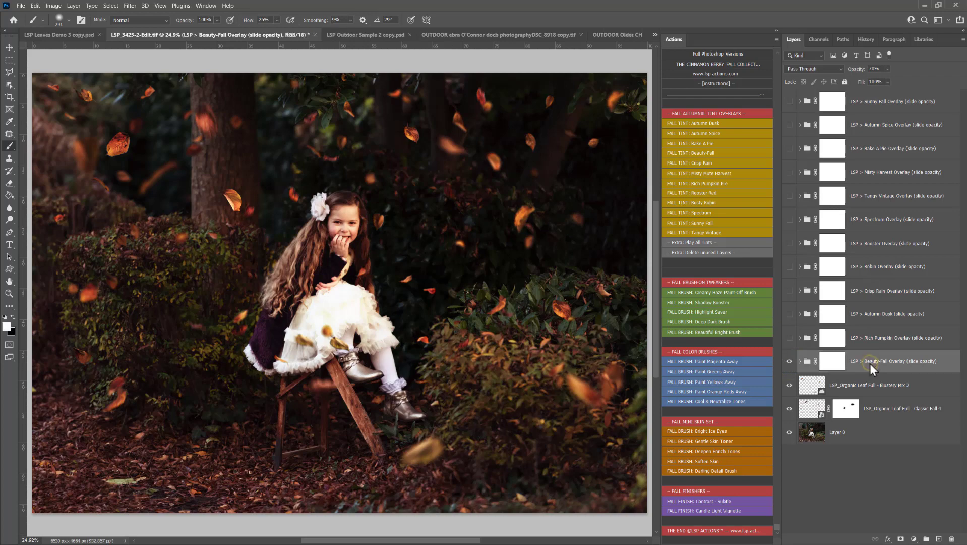
{"action": "left_click_drag", "start_coordinate": [894, 81], "coordinate": [870, 79]}
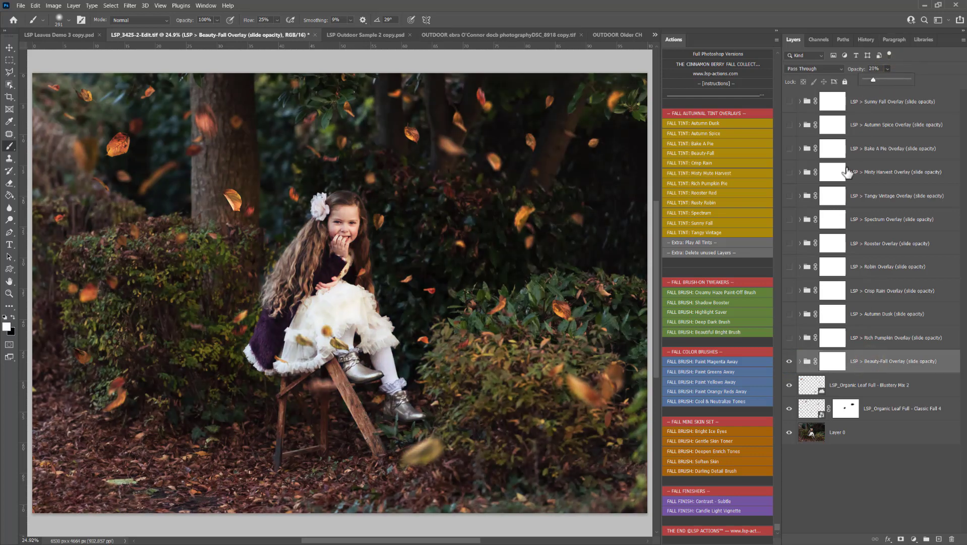
Hide the Beauty-Fall Overlay and preview the other tint overlays one at a time, from Rich Pumpkin through Sunny Fall.
{"action": "left_click", "coordinate": [790, 361]}
{"action": "left_click", "coordinate": [790, 337]}
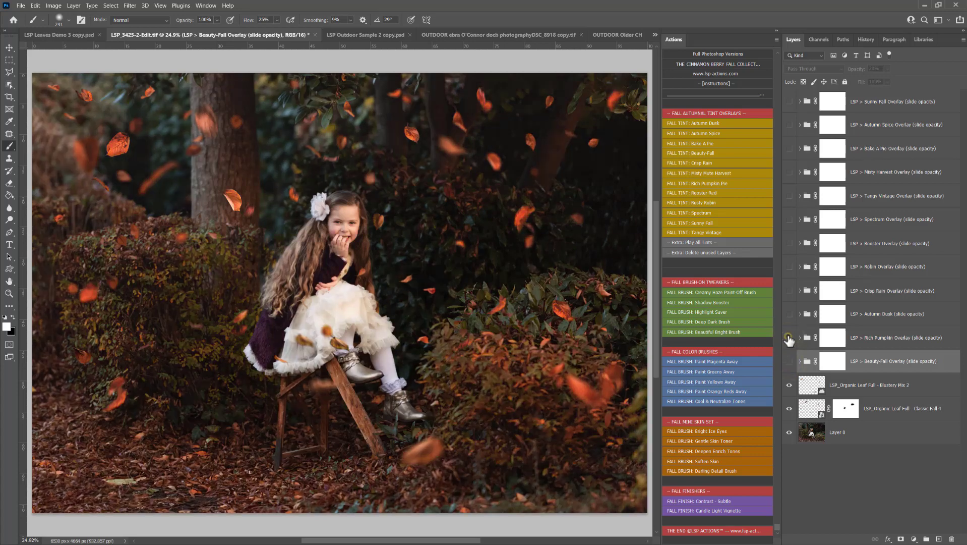
{"action": "left_click", "coordinate": [790, 337]}
{"action": "left_click", "coordinate": [790, 313]}
{"action": "left_click", "coordinate": [789, 314]}
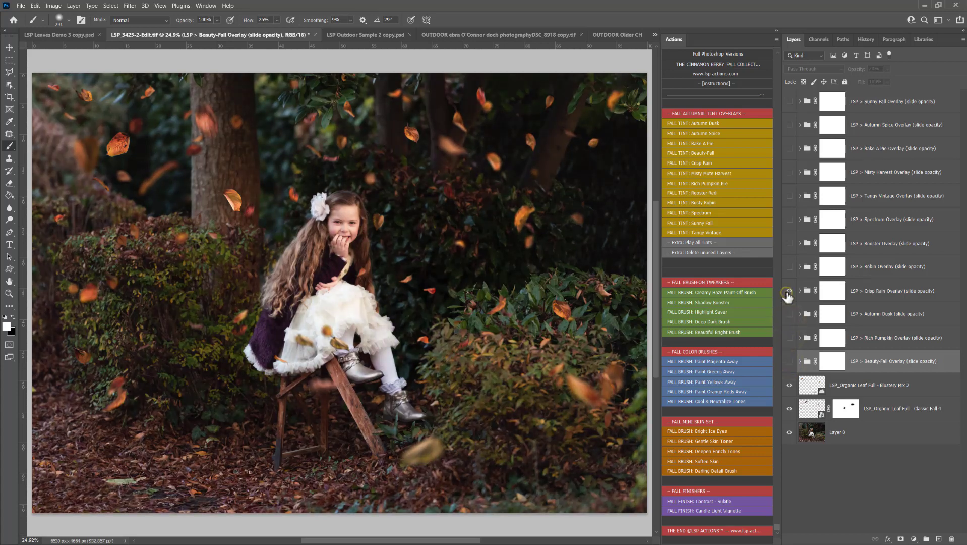
{"action": "left_click", "coordinate": [790, 266]}
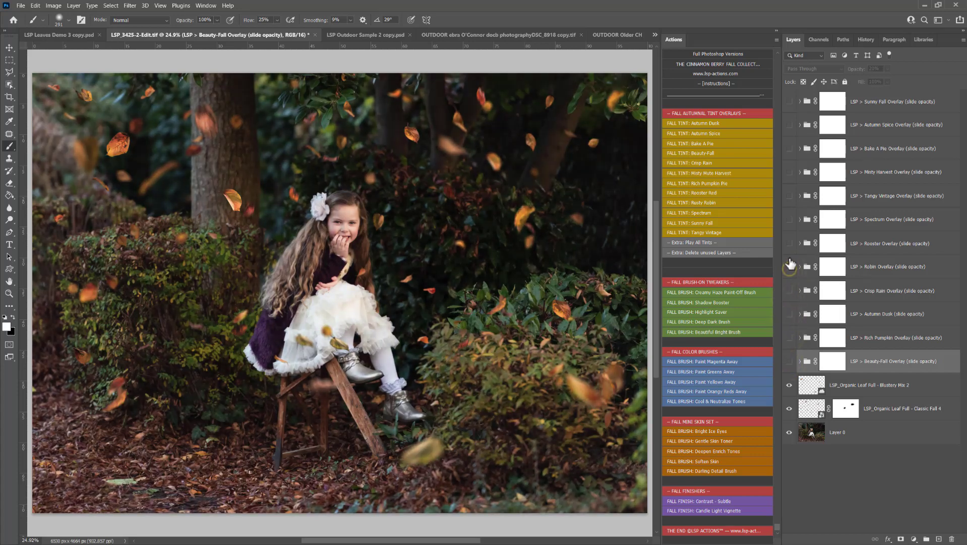
{"action": "left_click", "coordinate": [790, 243]}
{"action": "left_click", "coordinate": [790, 219]}
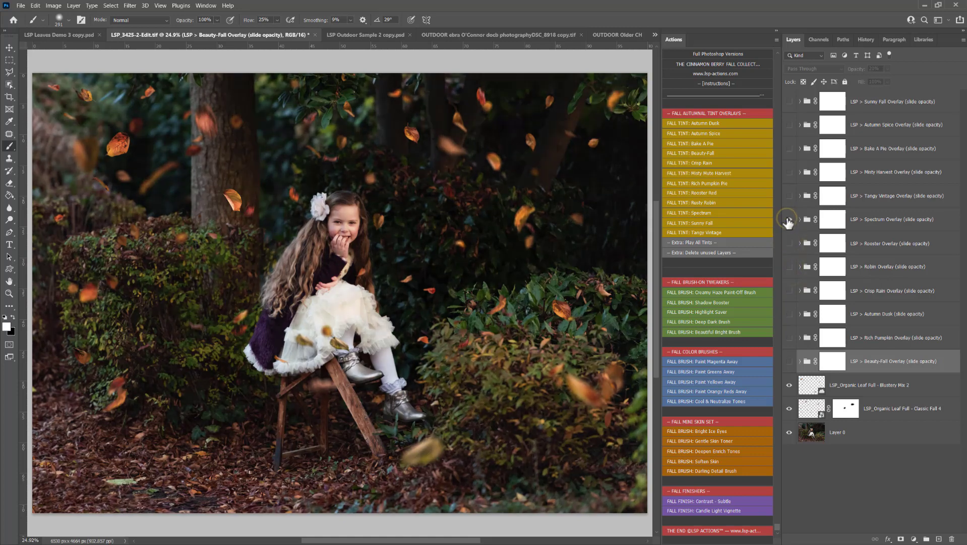
{"action": "left_click", "coordinate": [789, 195]}
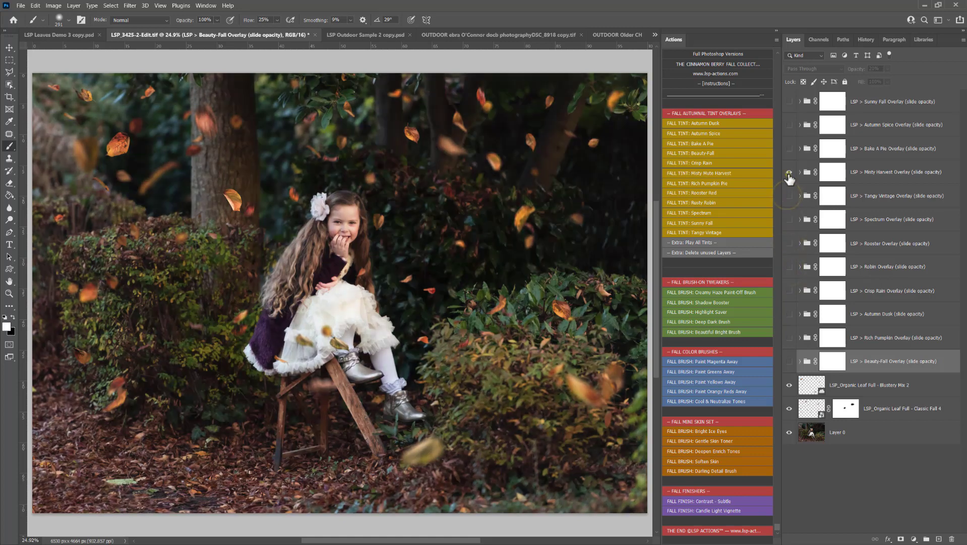
{"action": "left_click", "coordinate": [790, 172]}
{"action": "left_click", "coordinate": [790, 148]}
{"action": "left_click", "coordinate": [790, 124]}
{"action": "left_click", "coordinate": [790, 101]}
{"action": "left_click", "coordinate": [790, 101]}
Show the Bake A Pie Overlay together with the Rich Pumpkin Overlay and reduce Rich Pumpkin to 28% opacity.
{"action": "left_click", "coordinate": [790, 172]}
{"action": "left_click", "coordinate": [790, 148]}
{"action": "left_click", "coordinate": [891, 152]}
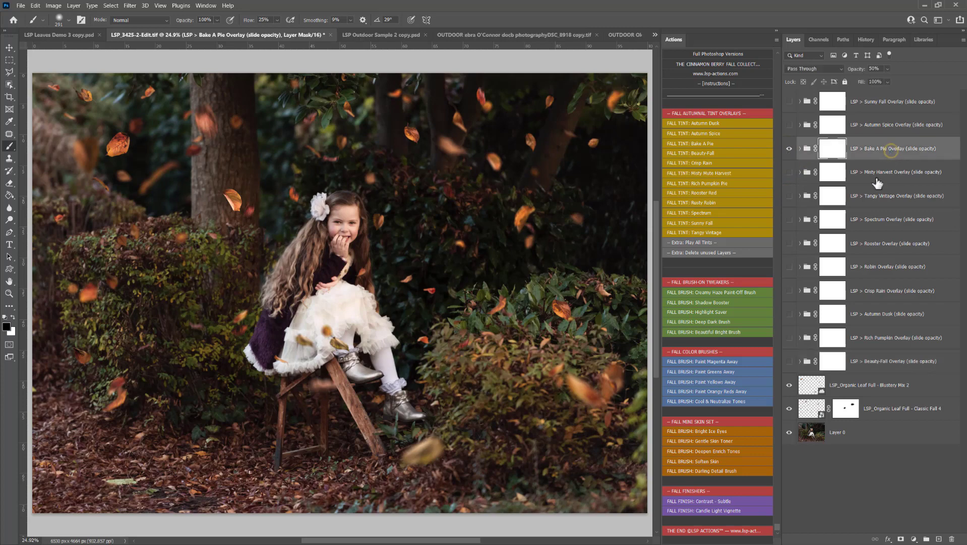
{"action": "left_click", "coordinate": [790, 337]}
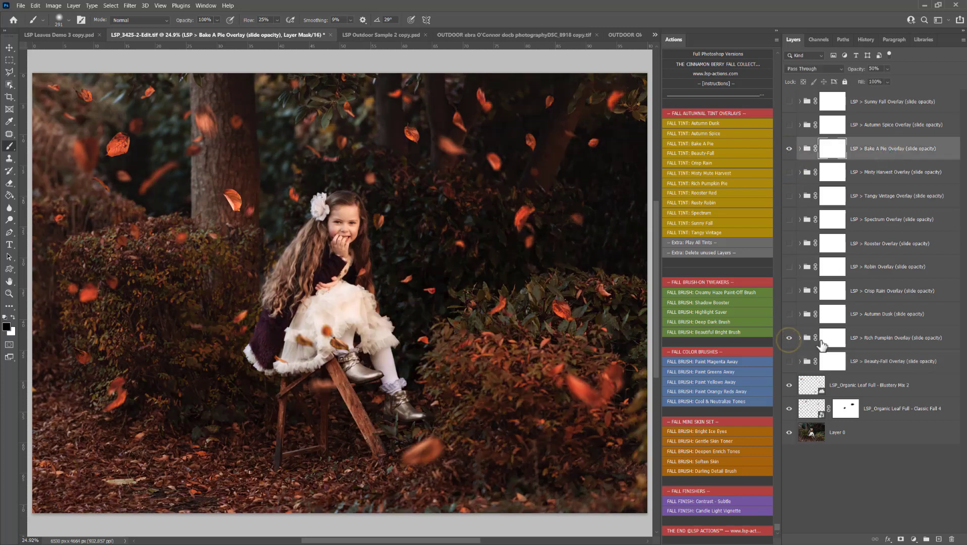
{"action": "left_click", "coordinate": [862, 341]}
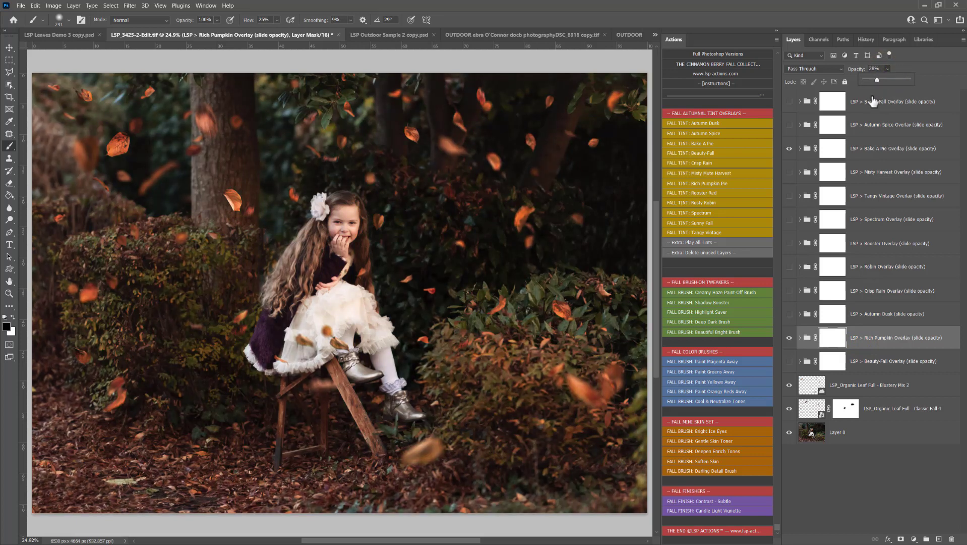
Run the Extra: Delete unused Layers action and compare the photo with the two remaining tint overlays hidden and shown.
{"action": "left_click", "coordinate": [872, 102]}
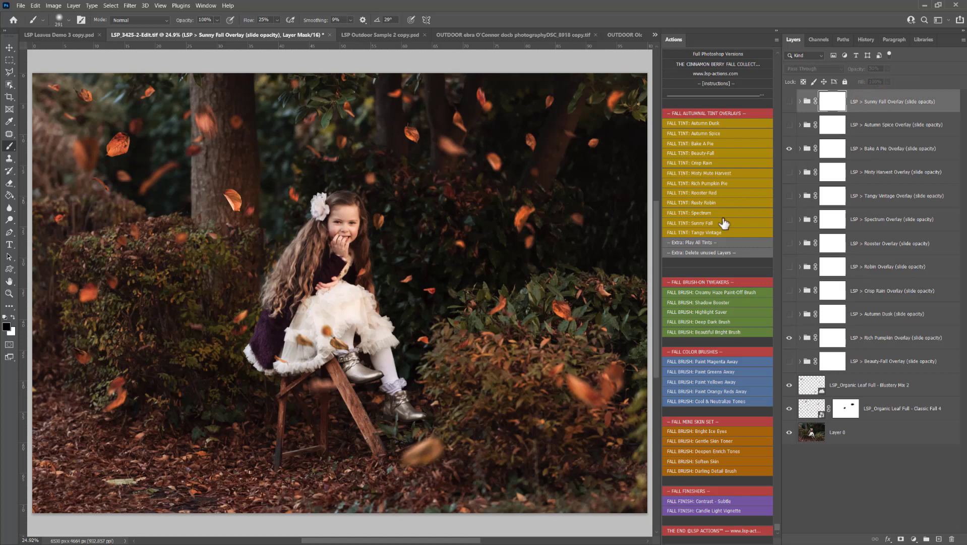
{"action": "left_click", "coordinate": [681, 252]}
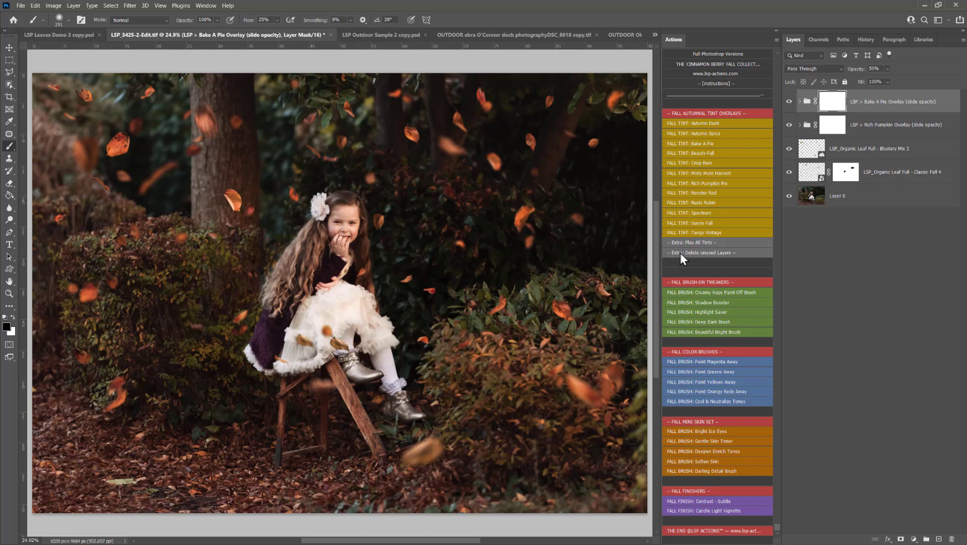
{"action": "left_click", "coordinate": [788, 124]}
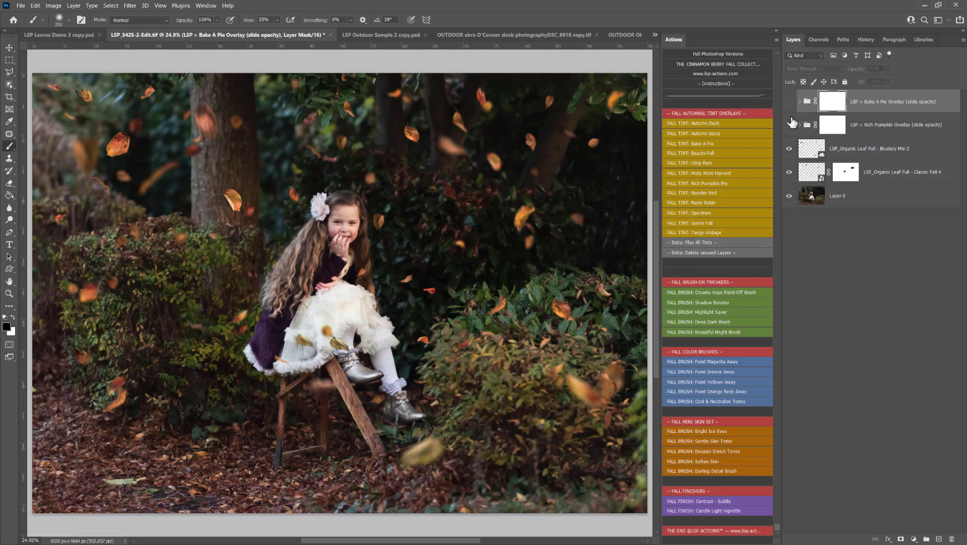
{"action": "left_click", "coordinate": [790, 124]}
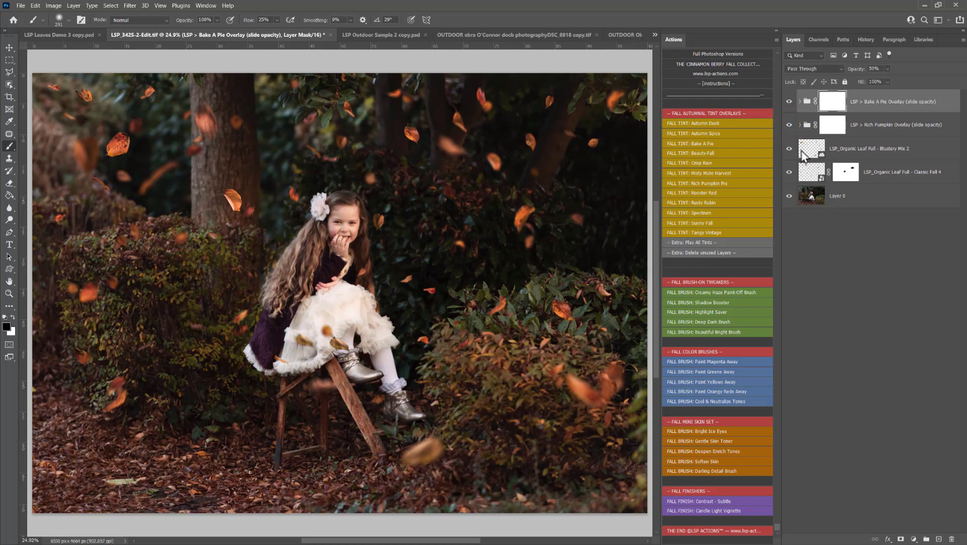
Brush the Bake A Pie tint off the girl's face and the Rich Pumpkin tint off the girl with a soft 448 px brush.
{"action": "left_click", "coordinate": [802, 151]}
{"action": "right_click", "coordinate": [349, 261]}
{"action": "left_click_drag", "start_coordinate": [452, 281], "coordinate": [457, 282]}
{"action": "left_click", "coordinate": [338, 234]}
{"action": "left_click", "coordinate": [832, 125]}
{"action": "mouse_move", "coordinate": [348, 270]}
{"action": "left_mouse_down"}
{"action": "mouse_move", "coordinate": [347, 300]}
{"action": "mouse_move", "coordinate": [325, 322]}
{"action": "mouse_move", "coordinate": [288, 336]}
{"action": "mouse_move", "coordinate": [291, 345]}
{"action": "mouse_move", "coordinate": [288, 333]}
{"action": "mouse_move", "coordinate": [283, 374]}
{"action": "left_mouse_up"}
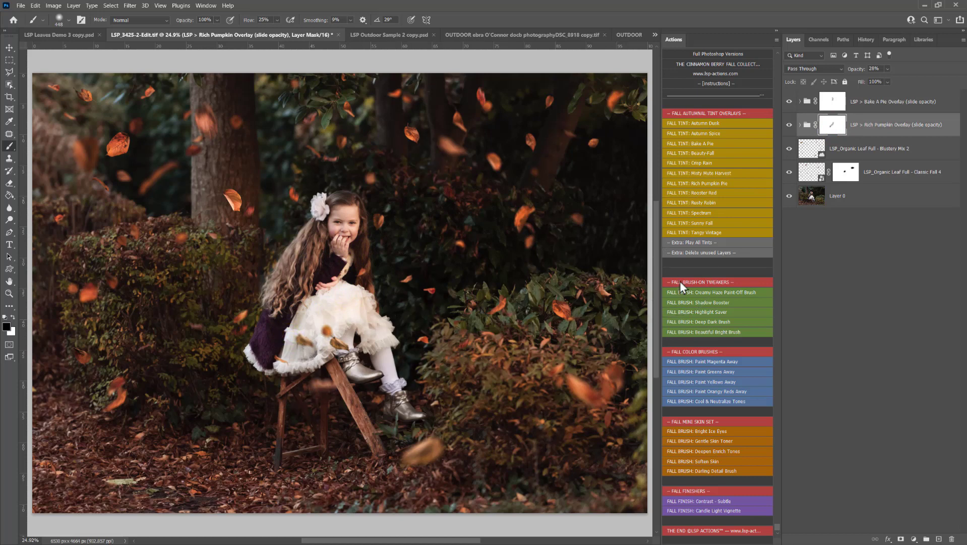
Run the Shadow Booster action and paint its mask over the dark background beside the girl with a brush of about 3583 px.
{"action": "left_click", "coordinate": [697, 301]}
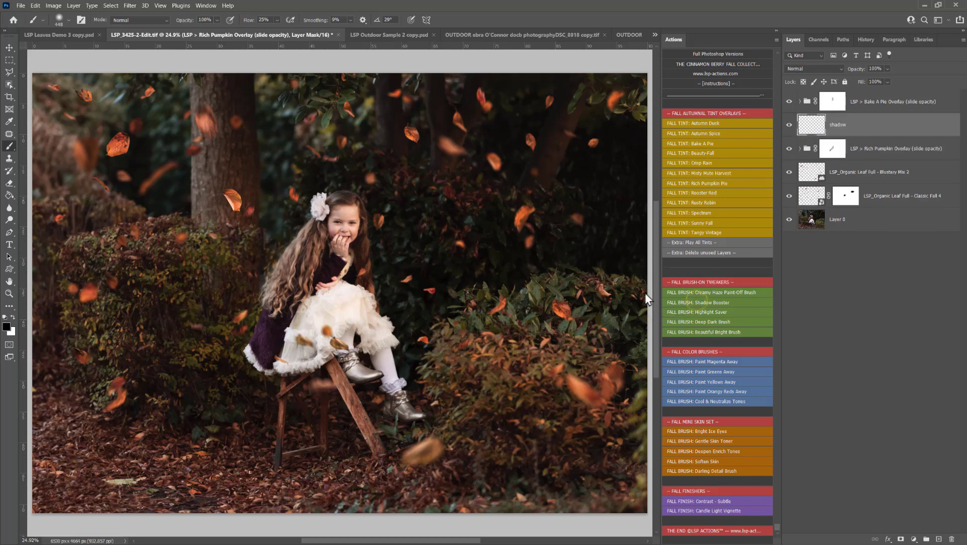
{"action": "right_click", "coordinate": [470, 262]}
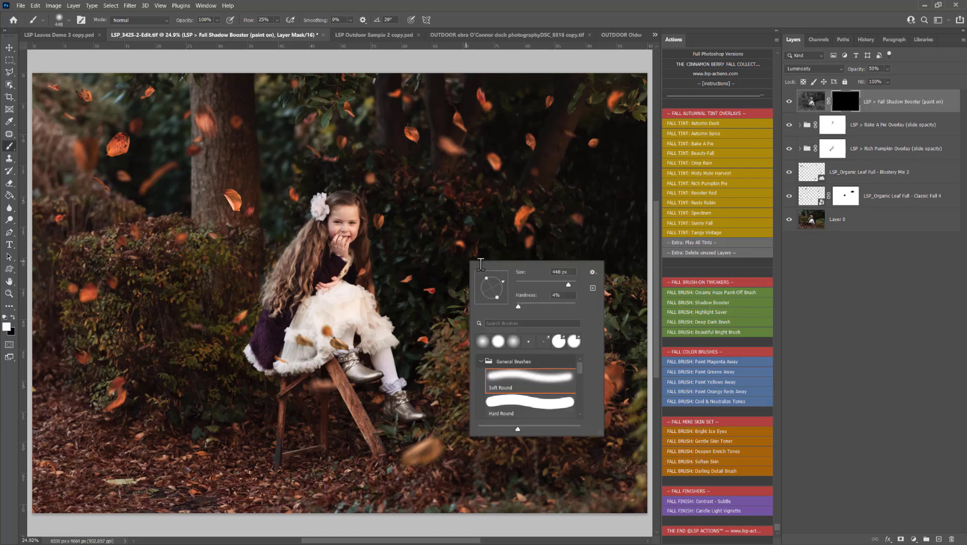
{"action": "right_click", "coordinate": [501, 216]}
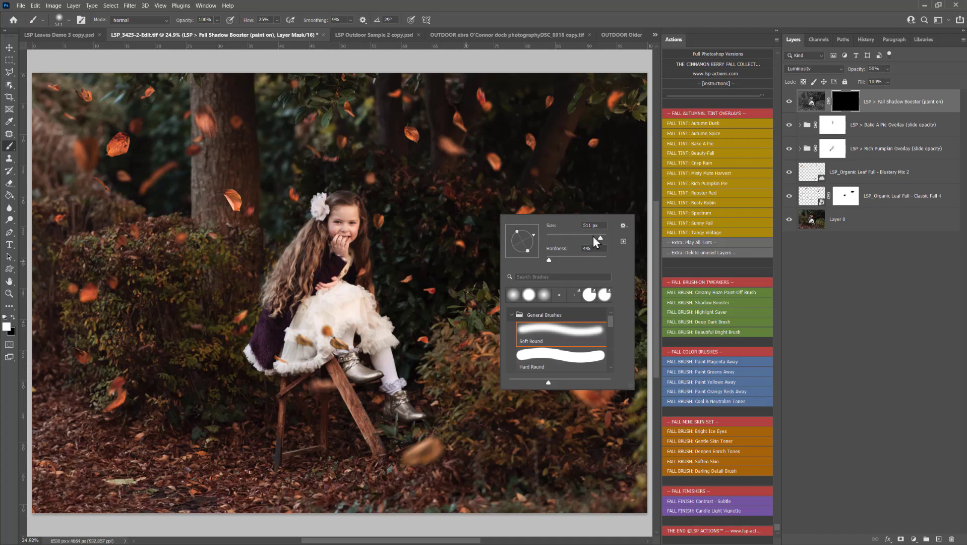
{"action": "left_click_drag", "start_coordinate": [593, 236], "coordinate": [604, 237]}
{"action": "key", "text": "Return"}
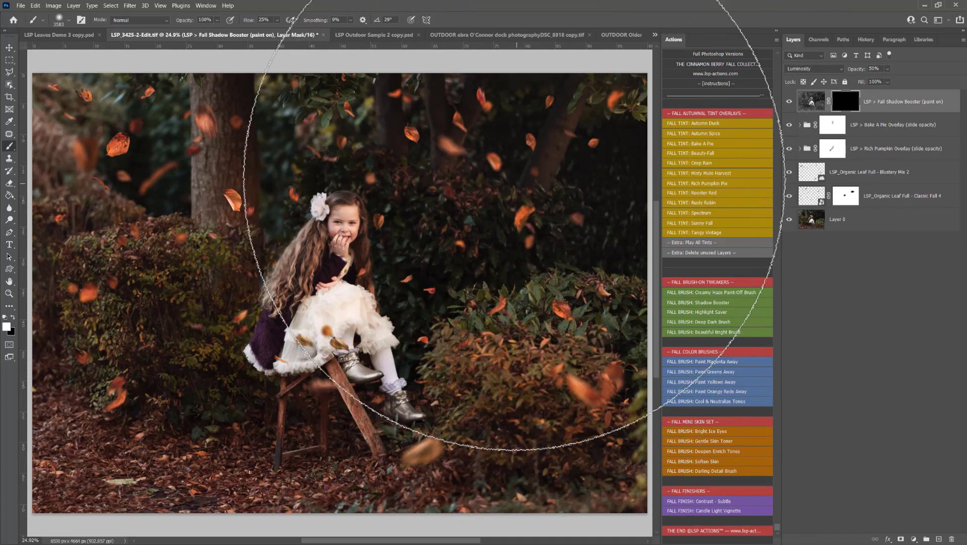
{"action": "left_click", "coordinate": [532, 246]}
Run the Highlight Saver action, paint it over the girl's dress, hair and face with a smaller brush, and compare the layer hidden and shown.
{"action": "right_click", "coordinate": [520, 212]}
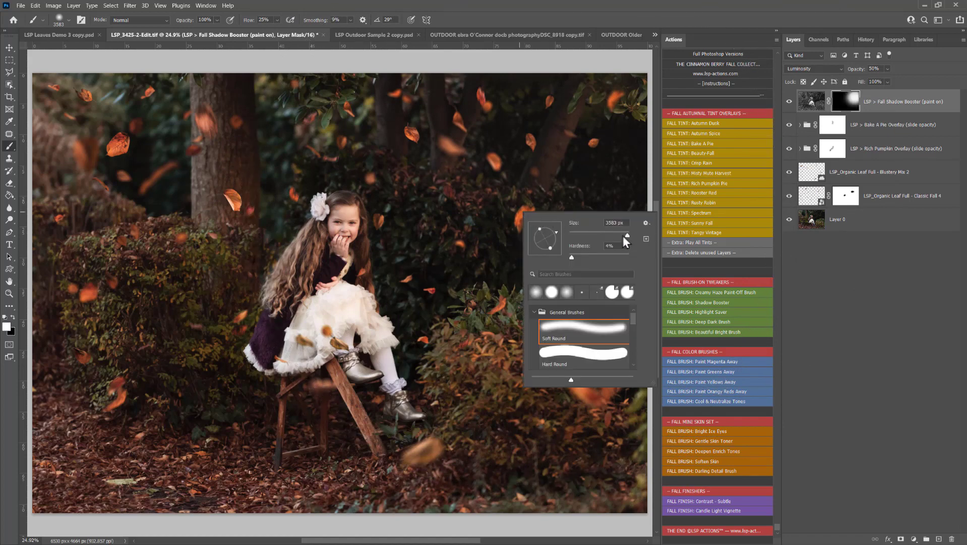
{"action": "left_click", "coordinate": [843, 100]}
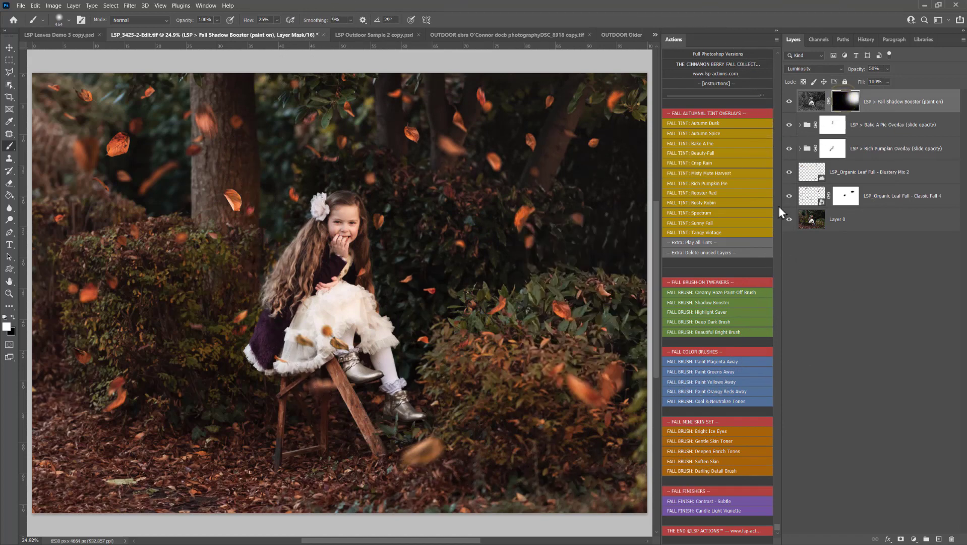
{"action": "left_click", "coordinate": [716, 312]}
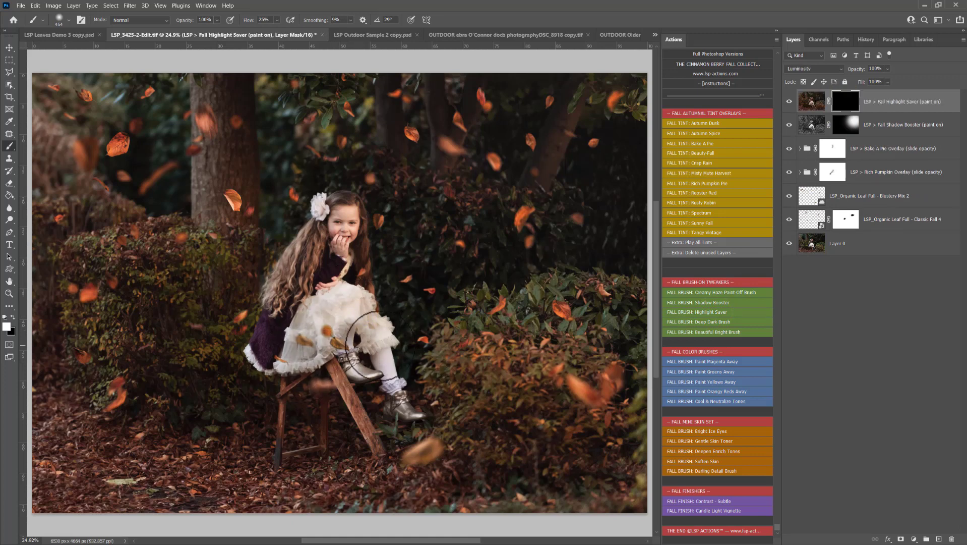
{"action": "mouse_move", "coordinate": [368, 335]}
{"action": "left_mouse_down"}
{"action": "mouse_move", "coordinate": [359, 399]}
{"action": "mouse_move", "coordinate": [308, 354]}
{"action": "mouse_move", "coordinate": [280, 353]}
{"action": "mouse_move", "coordinate": [272, 308]}
{"action": "left_mouse_up"}
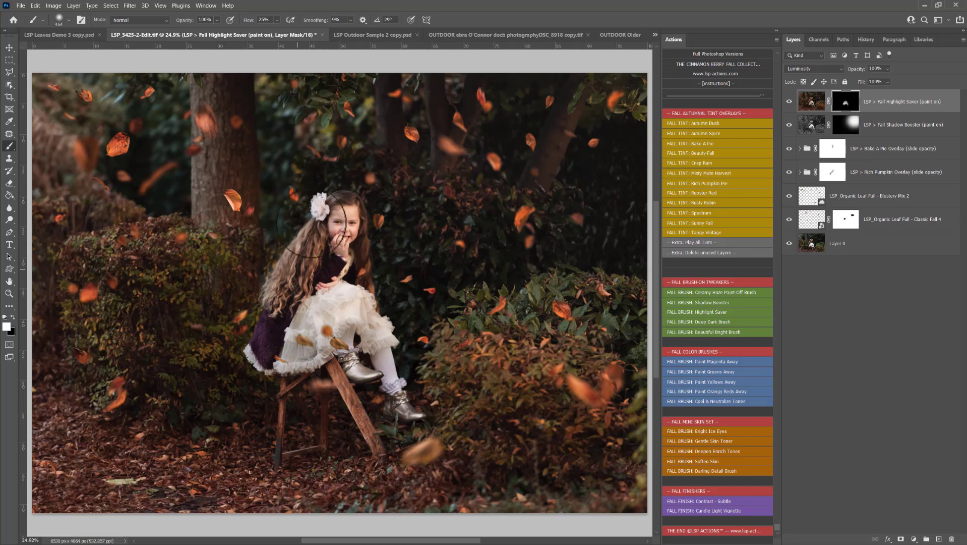
{"action": "mouse_move", "coordinate": [310, 227]}
{"action": "left_mouse_down"}
{"action": "mouse_move", "coordinate": [288, 267]}
{"action": "mouse_move", "coordinate": [327, 306]}
{"action": "mouse_move", "coordinate": [387, 340]}
{"action": "mouse_move", "coordinate": [397, 373]}
{"action": "mouse_move", "coordinate": [368, 353]}
{"action": "left_mouse_up"}
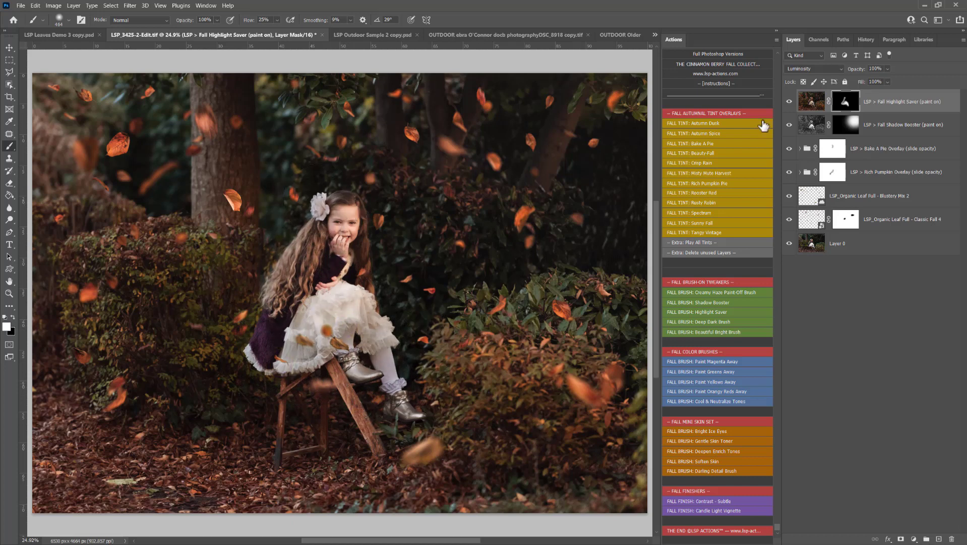
{"action": "left_click", "coordinate": [790, 102]}
{"action": "left_click", "coordinate": [789, 101]}
Run the Paint Greens Away action and brush it over the shrubs on both sides of the girl at about 2520 px.
{"action": "scroll", "coordinate": [731, 326], "scroll_direction": "down", "scroll_amount": 1}
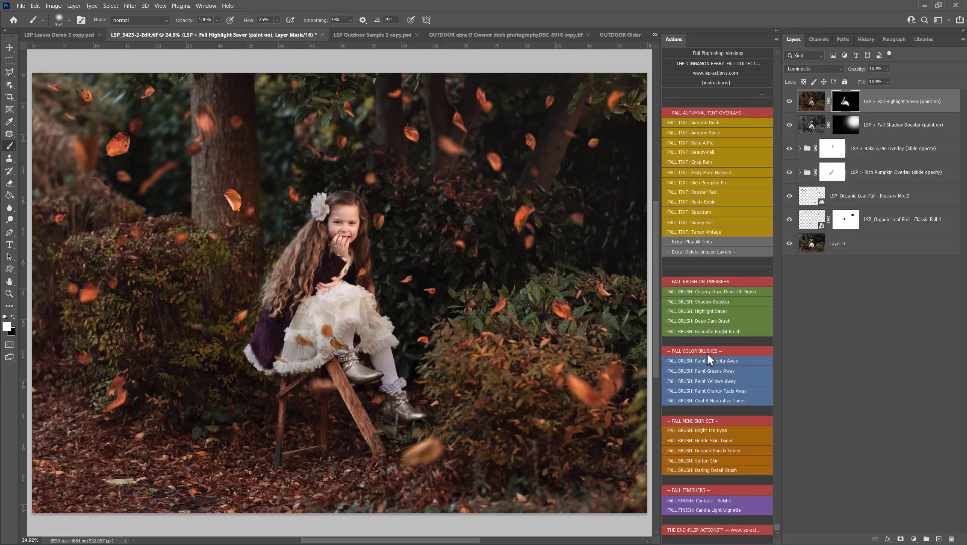
{"action": "left_click", "coordinate": [702, 372]}
{"action": "right_click", "coordinate": [562, 337]}
{"action": "left_click_drag", "start_coordinate": [664, 360], "coordinate": [669, 360]}
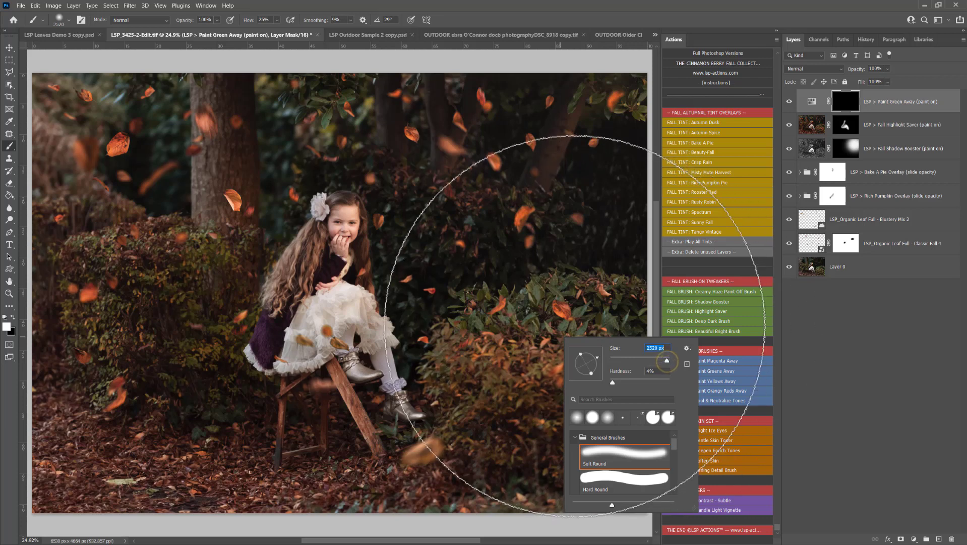
{"action": "left_click", "coordinate": [581, 300]}
{"action": "mouse_move", "coordinate": [235, 320]}
{"action": "left_mouse_down"}
{"action": "mouse_move", "coordinate": [184, 303]}
{"action": "mouse_move", "coordinate": [216, 378]}
{"action": "mouse_move", "coordinate": [235, 384]}
{"action": "left_mouse_up"}
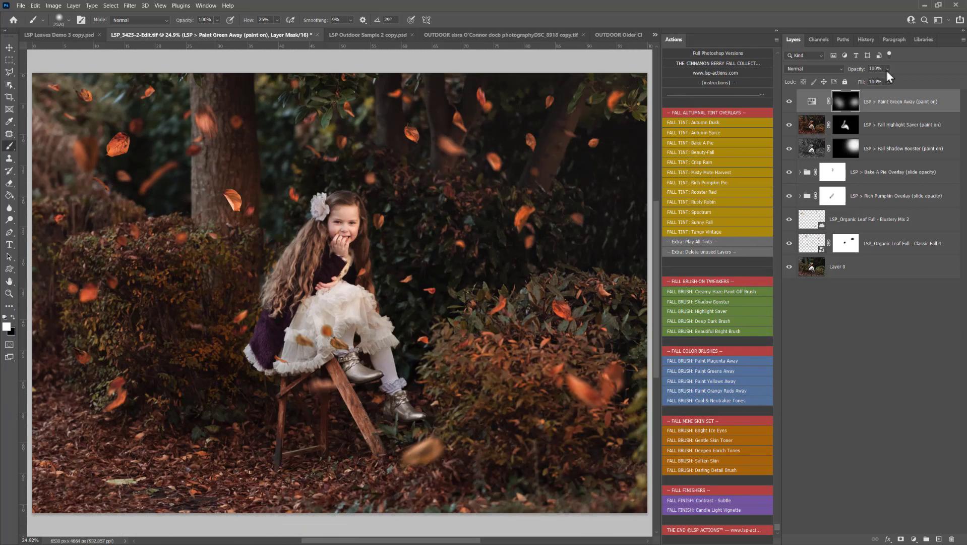
Lower the Paint Green Away layer to 47% opacity.
{"action": "left_click_drag", "start_coordinate": [887, 82], "coordinate": [875, 82]}
{"action": "left_click", "coordinate": [851, 107]}
{"action": "left_click_drag", "start_coordinate": [574, 228], "coordinate": [579, 228]}
Run the Bright Ice Eyes action and paint it onto both of the girl's irises with a 9 px brush.
{"action": "key", "text": "z"}
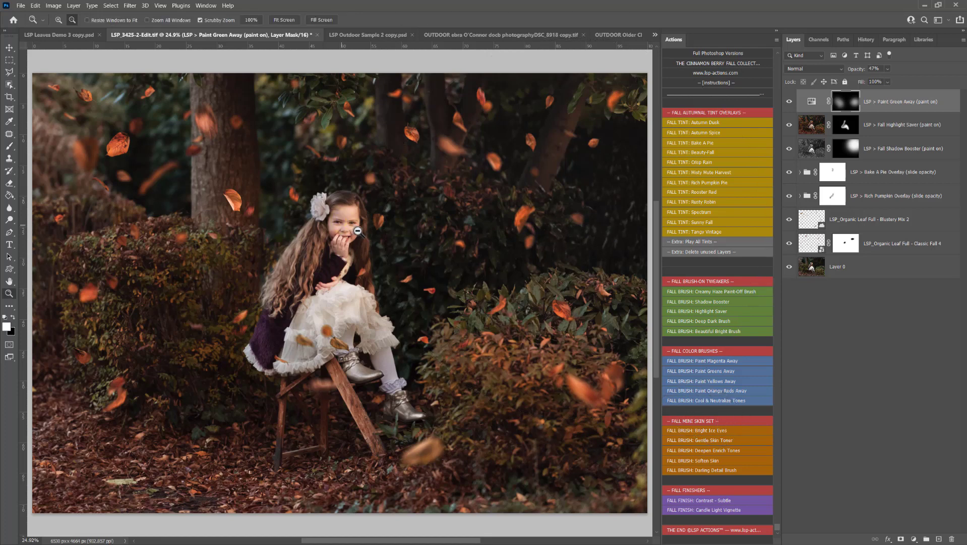
{"action": "scroll", "coordinate": [358, 231], "scroll_direction": "up", "scroll_amount": 3}
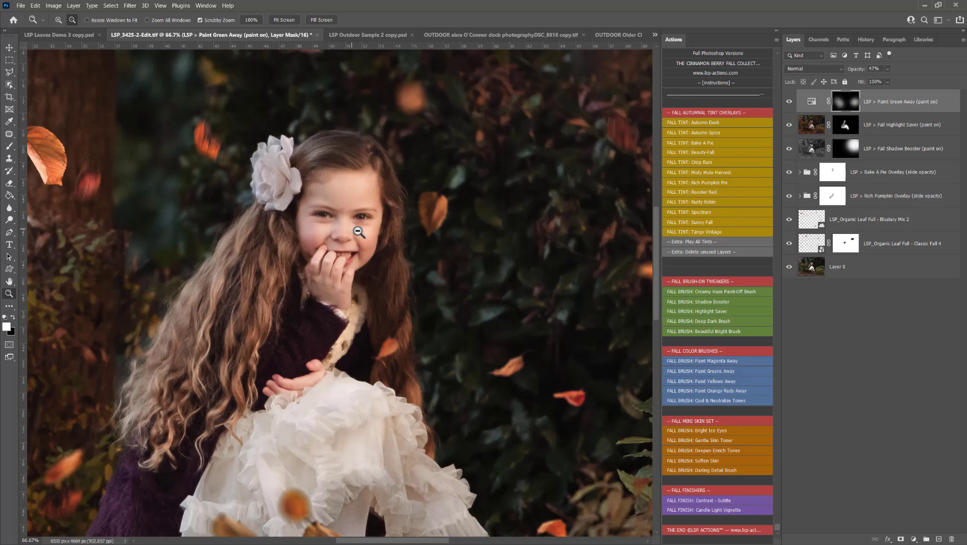
{"action": "left_click", "coordinate": [702, 430]}
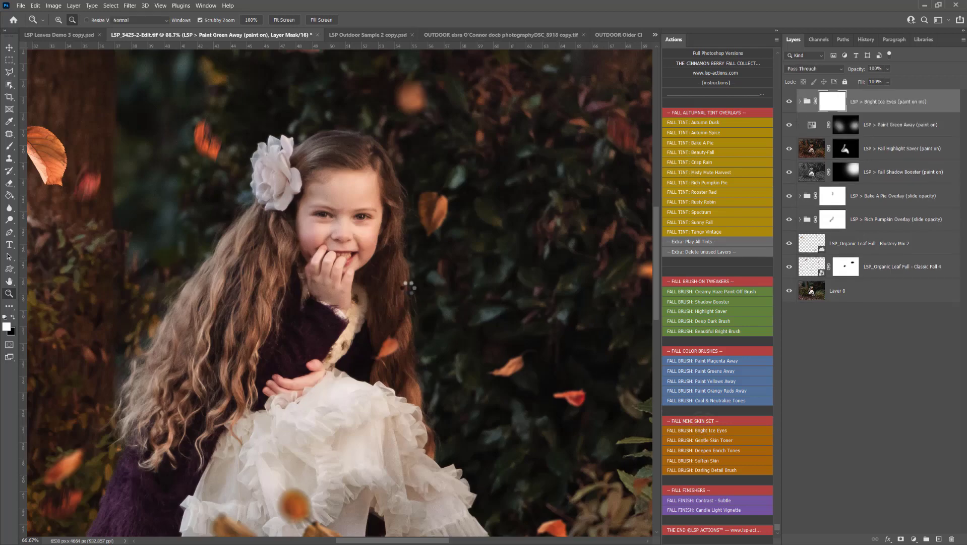
{"action": "right_click", "coordinate": [410, 269]}
{"action": "left_click", "coordinate": [463, 295]}
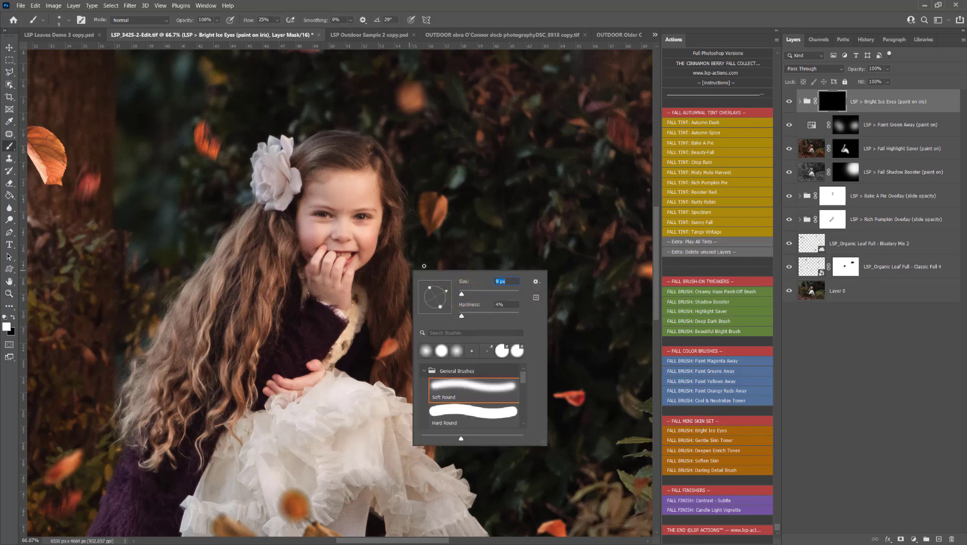
{"action": "left_click", "coordinate": [361, 217]}
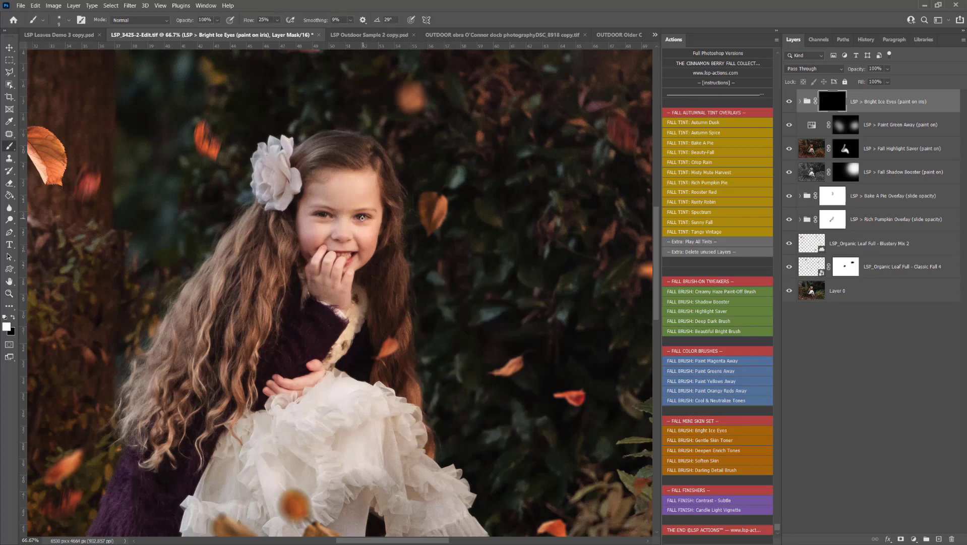
{"action": "left_click_drag", "start_coordinate": [363, 218], "coordinate": [360, 218]}
{"action": "left_click_drag", "start_coordinate": [361, 217], "coordinate": [325, 215]}
Run the Soften Skin action and paint it over the girl's face with a 77 px brush.
{"action": "right_click", "coordinate": [453, 258]}
{"action": "left_click_drag", "start_coordinate": [504, 280], "coordinate": [508, 281]}
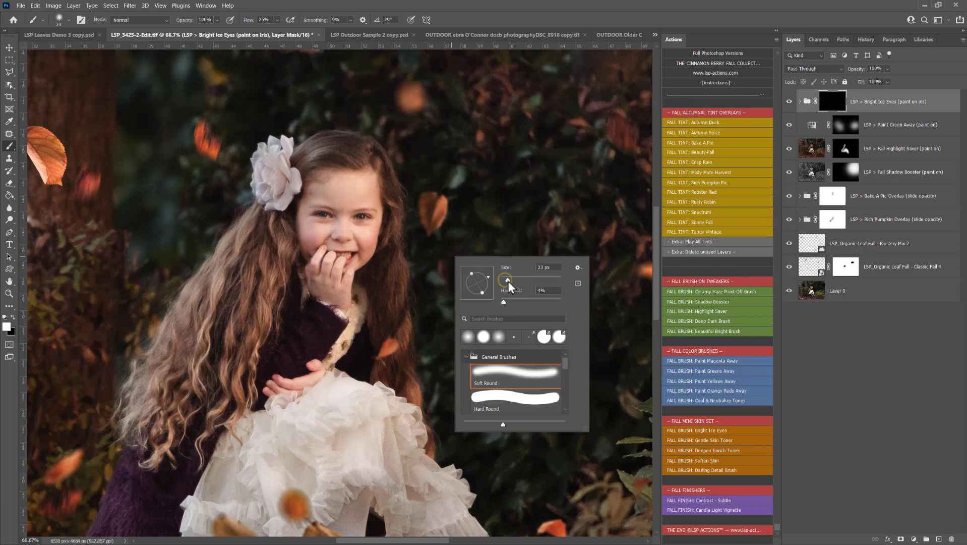
{"action": "left_click", "coordinate": [725, 467]}
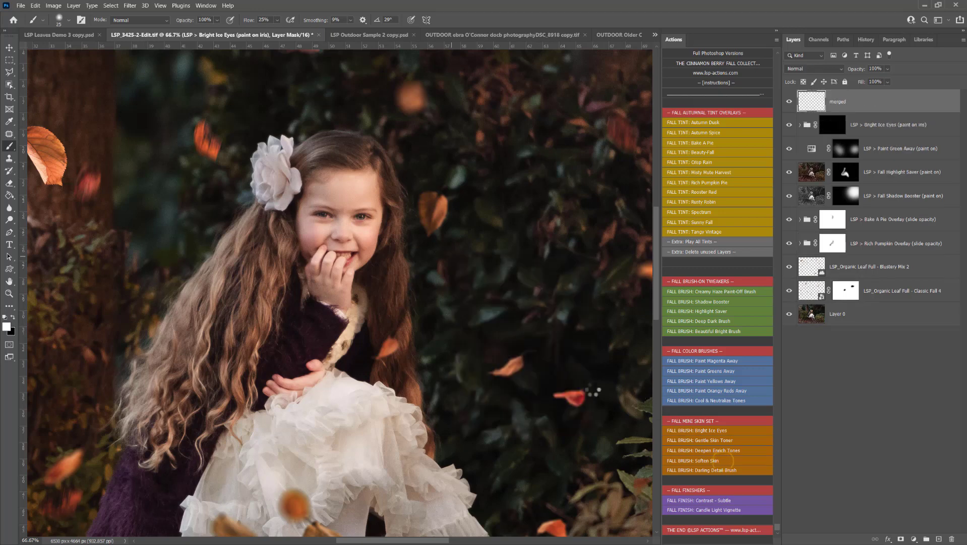
{"action": "right_click", "coordinate": [373, 269]}
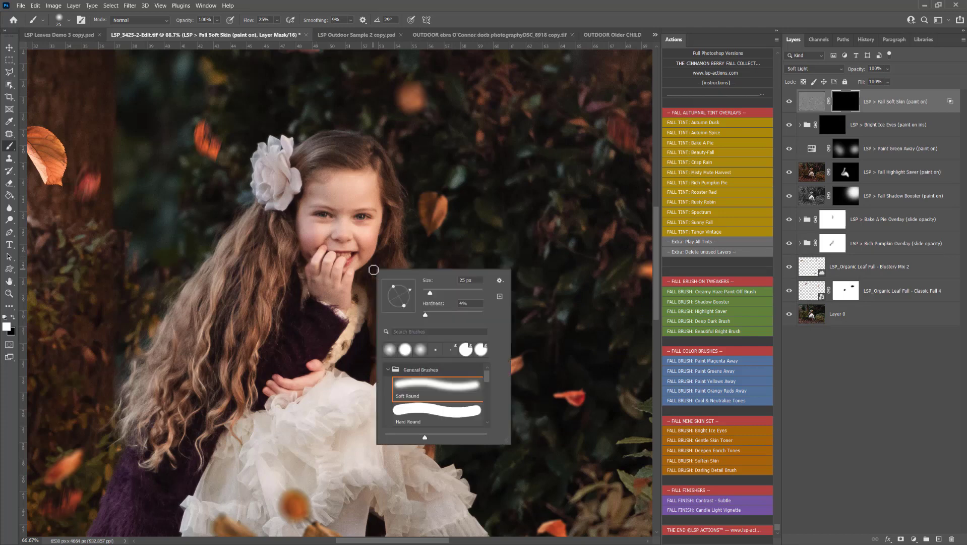
{"action": "right_click", "coordinate": [353, 194]}
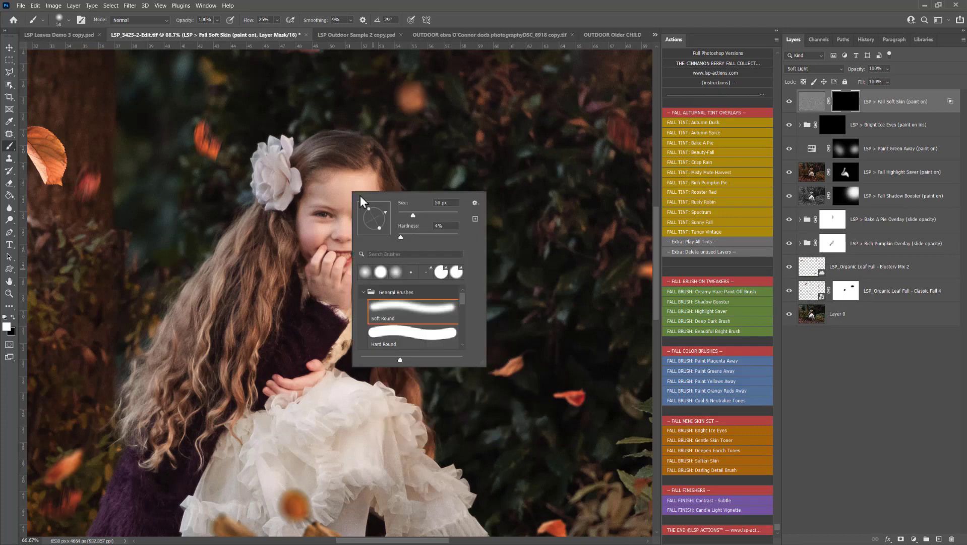
{"action": "left_click_drag", "start_coordinate": [424, 214], "coordinate": [421, 215]}
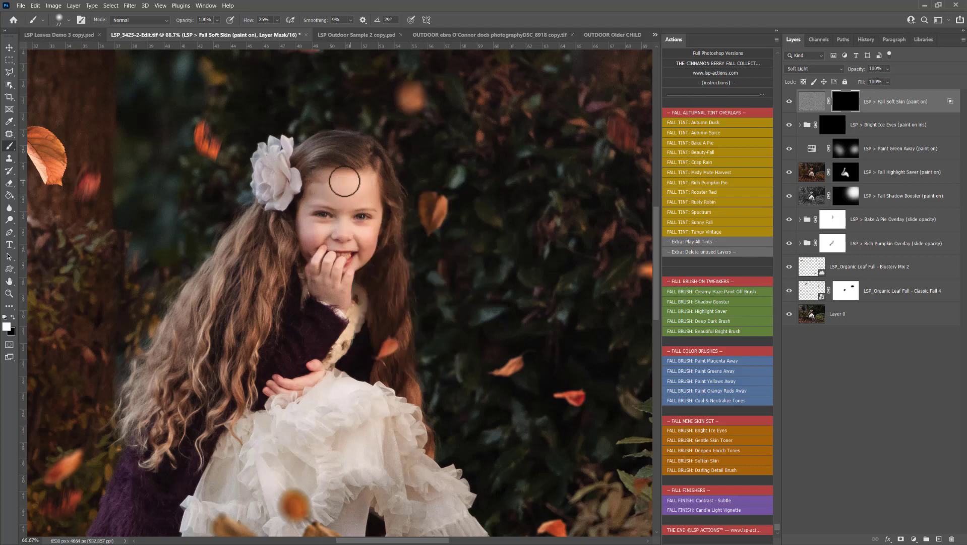
{"action": "mouse_move", "coordinate": [324, 243]}
{"action": "left_mouse_down"}
{"action": "mouse_move", "coordinate": [342, 228]}
{"action": "mouse_move", "coordinate": [370, 241]}
{"action": "mouse_move", "coordinate": [366, 255]}
{"action": "mouse_move", "coordinate": [375, 235]}
{"action": "mouse_move", "coordinate": [327, 302]}
{"action": "mouse_move", "coordinate": [319, 266]}
{"action": "mouse_move", "coordinate": [327, 292]}
{"action": "mouse_move", "coordinate": [332, 284]}
{"action": "mouse_move", "coordinate": [307, 221]}
{"action": "mouse_move", "coordinate": [322, 187]}
{"action": "mouse_move", "coordinate": [350, 189]}
{"action": "mouse_move", "coordinate": [340, 225]}
{"action": "mouse_move", "coordinate": [362, 189]}
{"action": "mouse_move", "coordinate": [379, 211]}
{"action": "mouse_move", "coordinate": [377, 244]}
{"action": "mouse_move", "coordinate": [368, 242]}
{"action": "mouse_move", "coordinate": [381, 261]}
{"action": "mouse_move", "coordinate": [376, 308]}
{"action": "left_mouse_up"}
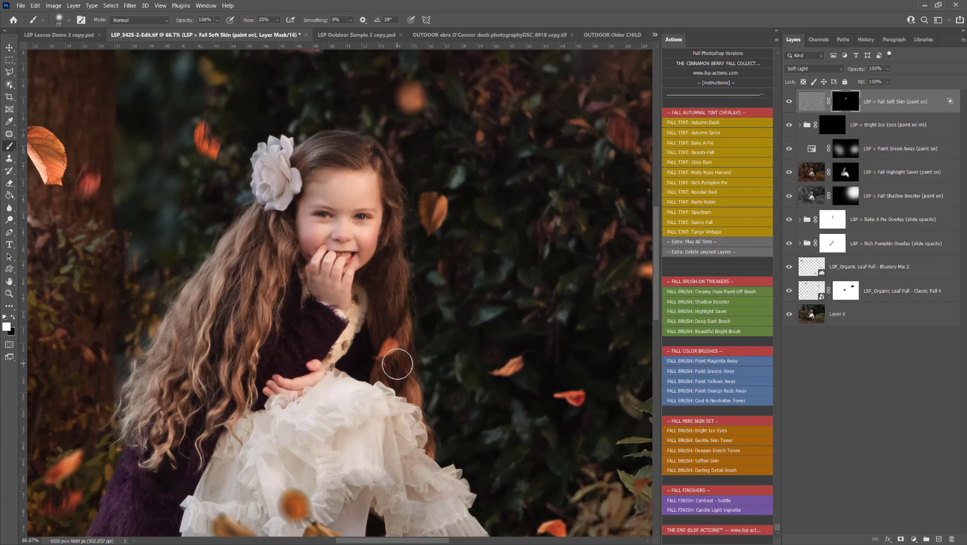
Run the Darling Detail Brush action and paint it over the girl's hair and clothing with a larger brush.
{"action": "left_click", "coordinate": [704, 471]}
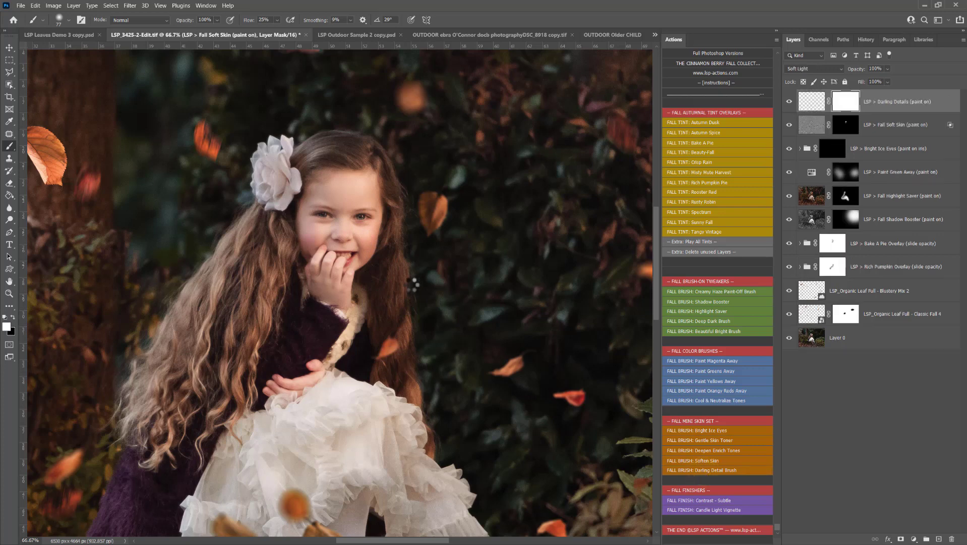
{"action": "right_click", "coordinate": [387, 275]}
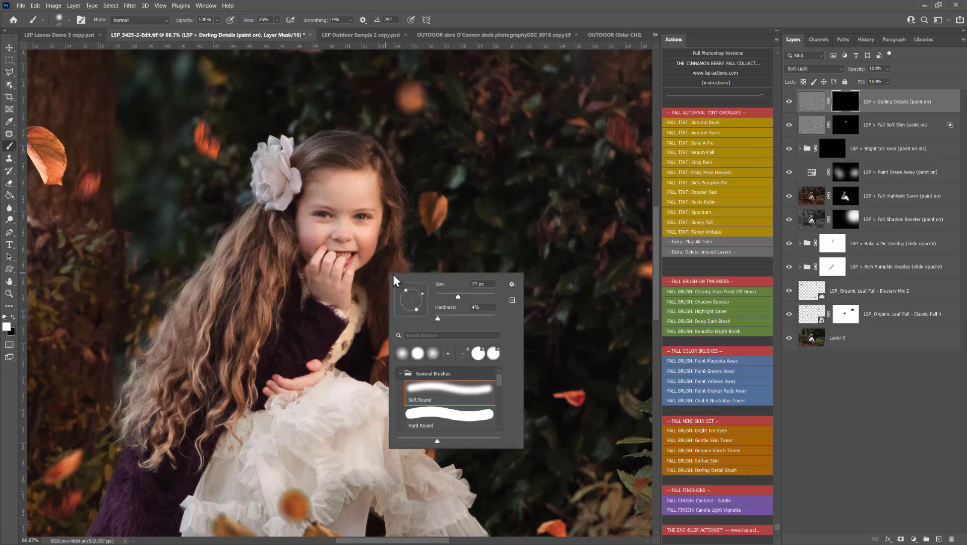
{"action": "key", "text": "Return"}
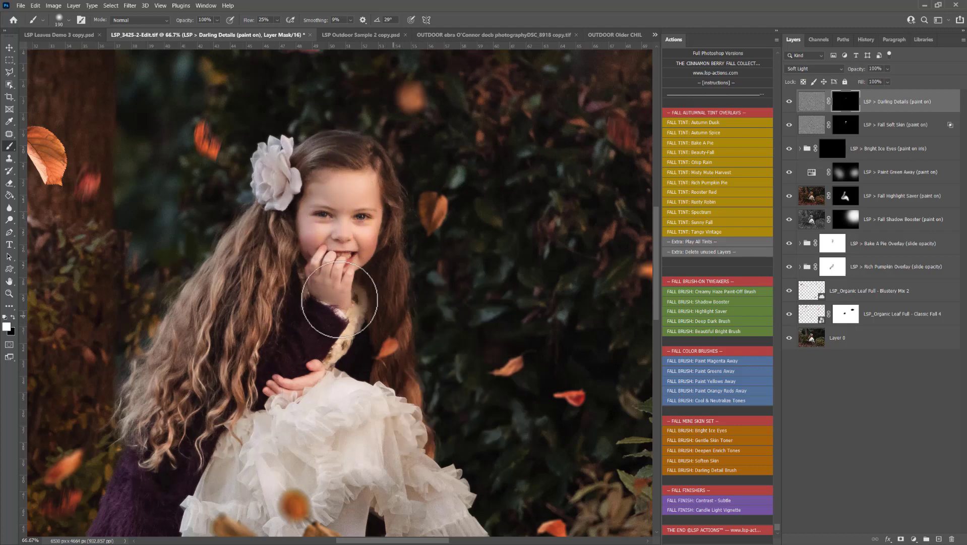
{"action": "mouse_move", "coordinate": [392, 367]}
{"action": "left_mouse_down"}
{"action": "mouse_move", "coordinate": [383, 283]}
{"action": "mouse_move", "coordinate": [391, 206]}
{"action": "mouse_move", "coordinate": [310, 153]}
{"action": "mouse_move", "coordinate": [273, 193]}
{"action": "mouse_move", "coordinate": [321, 198]}
{"action": "mouse_move", "coordinate": [408, 286]}
{"action": "left_mouse_up"}
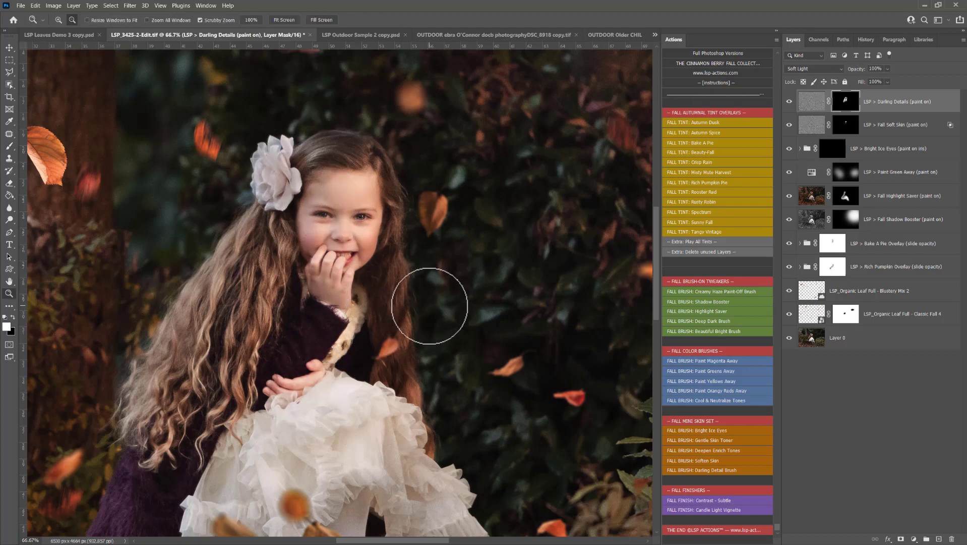
Run the Contrast - Subtle finishing action on the girl's photo.
{"action": "key", "text": "z"}
{"action": "left_click", "coordinate": [430, 304], "text": "alt"}
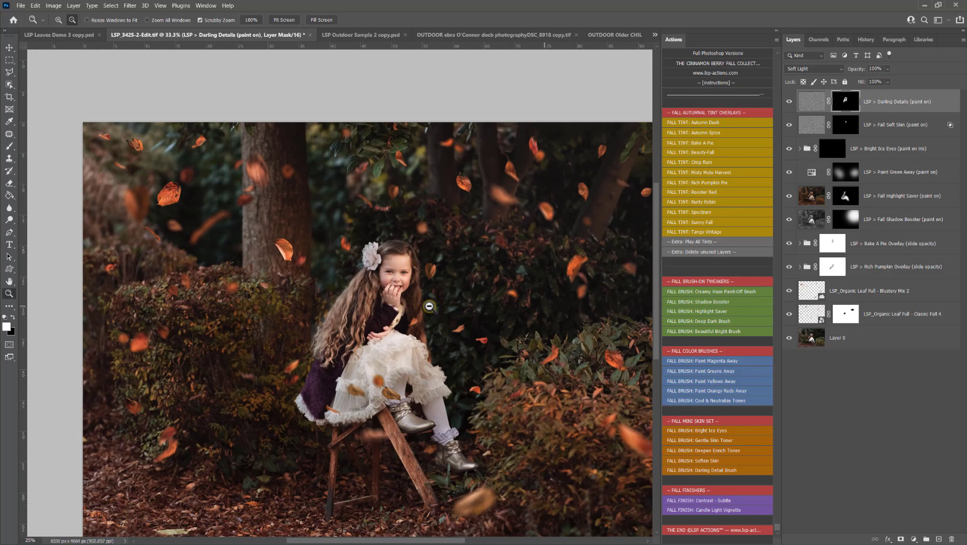
{"action": "left_click", "coordinate": [429, 306], "text": "alt"}
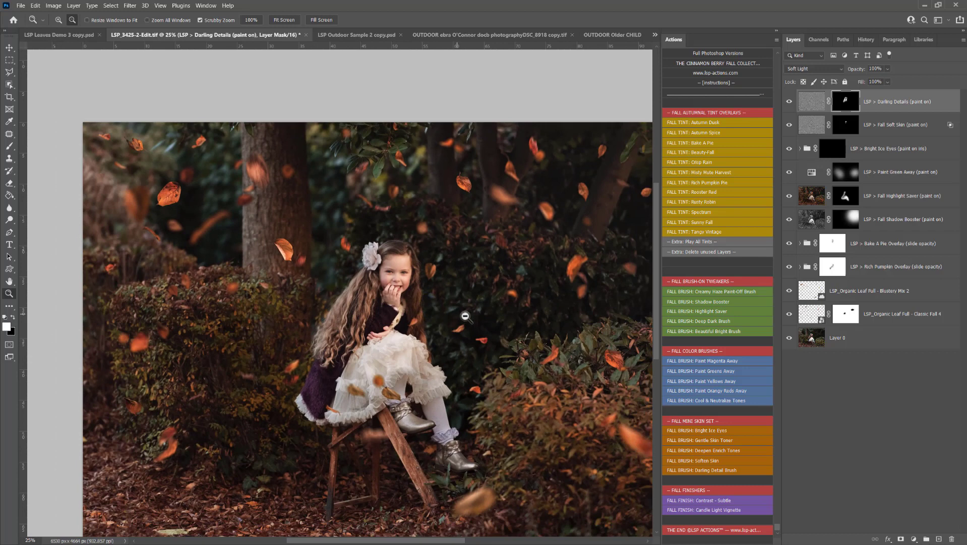
{"action": "key", "text": "h"}
{"action": "left_click_drag", "start_coordinate": [469, 315], "coordinate": [441, 278]}
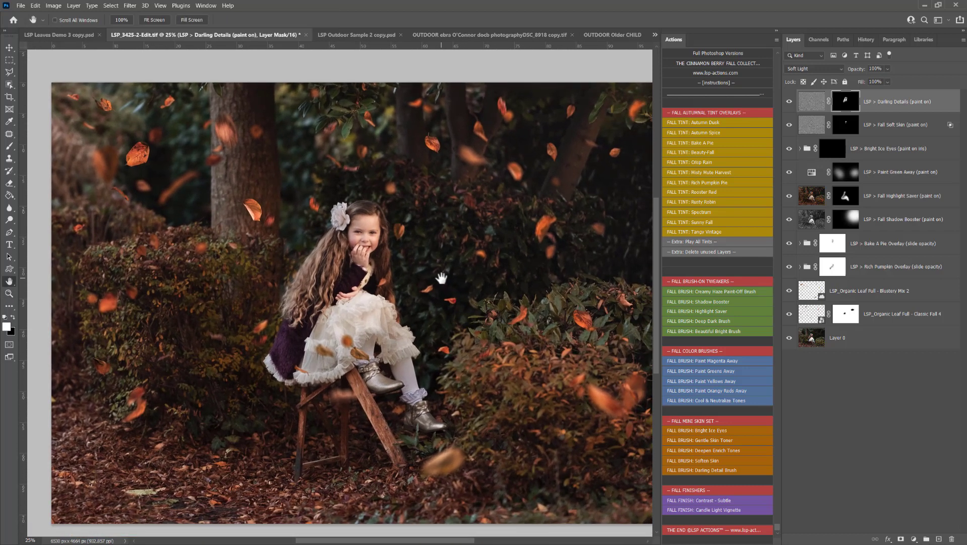
{"action": "left_click", "coordinate": [717, 499]}
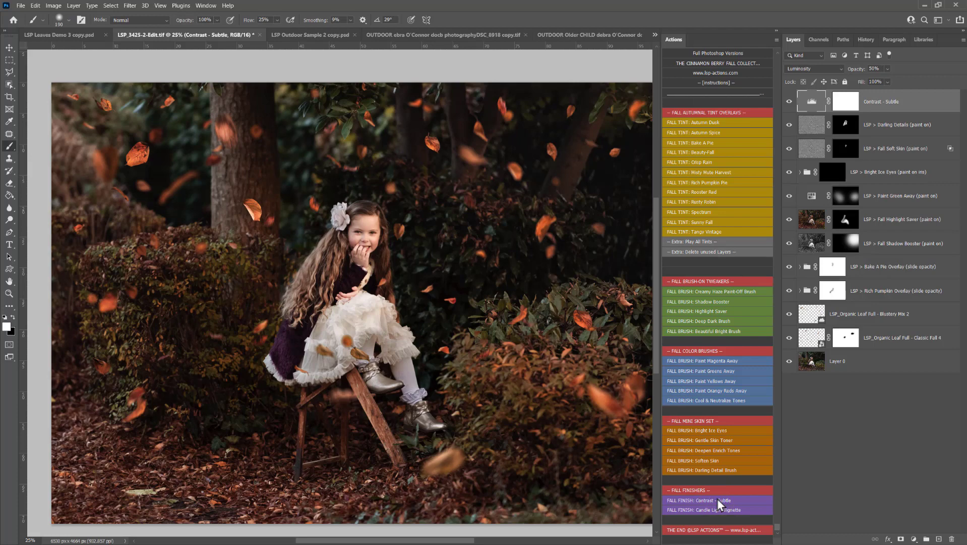
Mask the Contrast - Subtle layer off the dark background right of the girl with a black 2520 px brush.
{"action": "left_click", "coordinate": [849, 107]}
{"action": "right_click", "coordinate": [428, 285]}
{"action": "left_click_drag", "start_coordinate": [516, 304], "coordinate": [526, 305]}
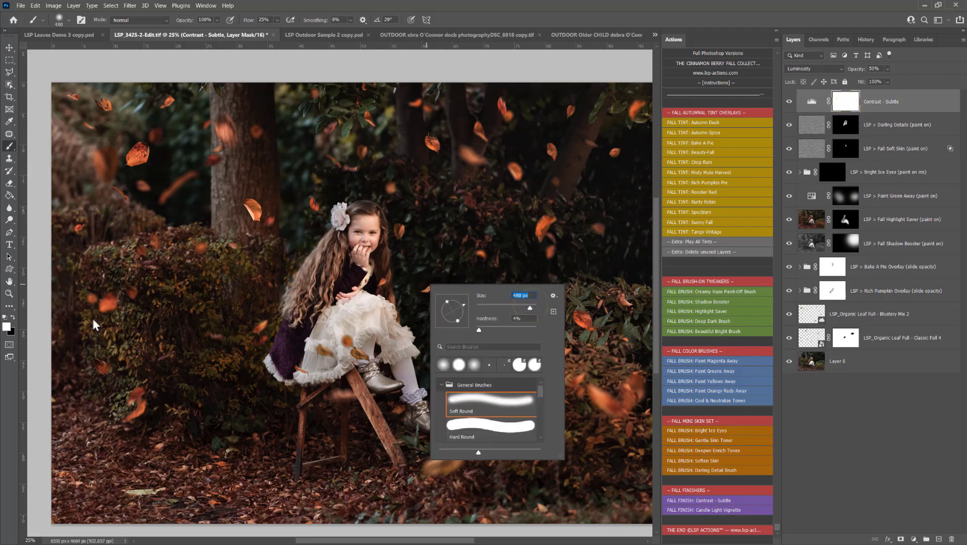
{"action": "key", "text": "Return"}
{"action": "left_click", "coordinate": [13, 316]}
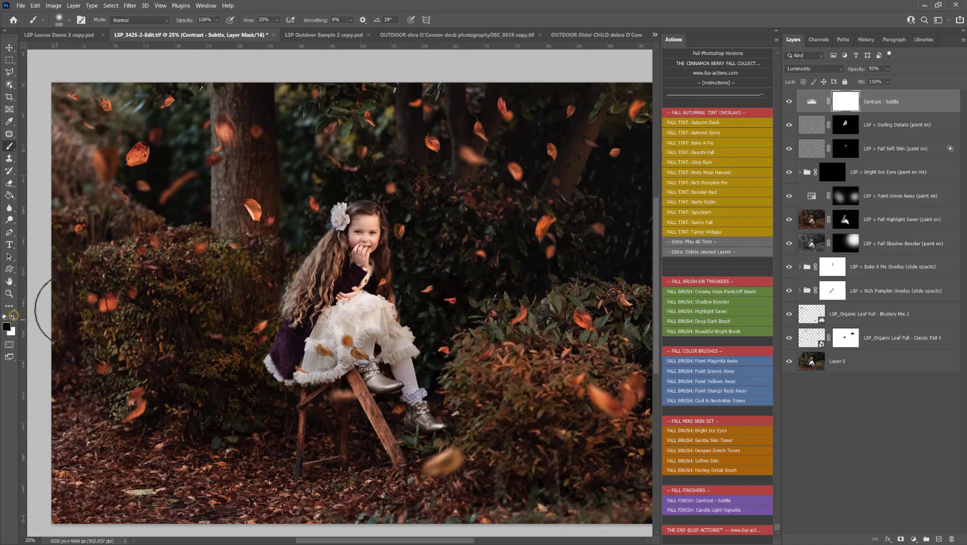
{"action": "right_click", "coordinate": [468, 257]}
{"action": "left_click_drag", "start_coordinate": [574, 279], "coordinate": [580, 280]}
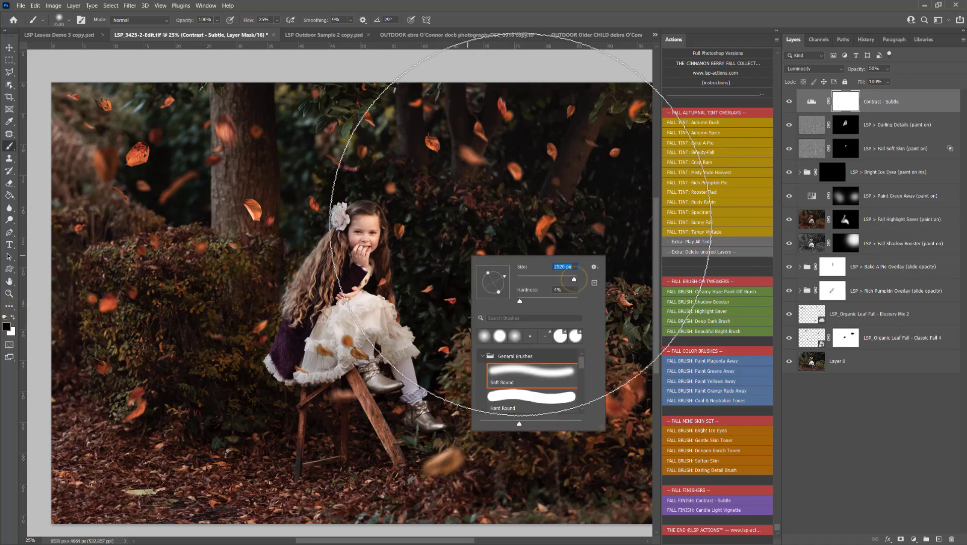
{"action": "key", "text": "Return"}
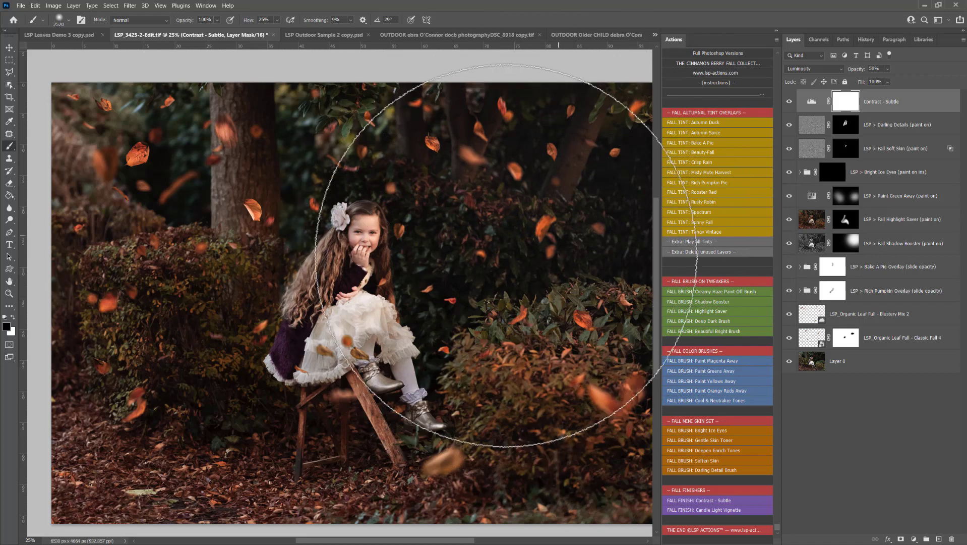
{"action": "left_click", "coordinate": [500, 304]}
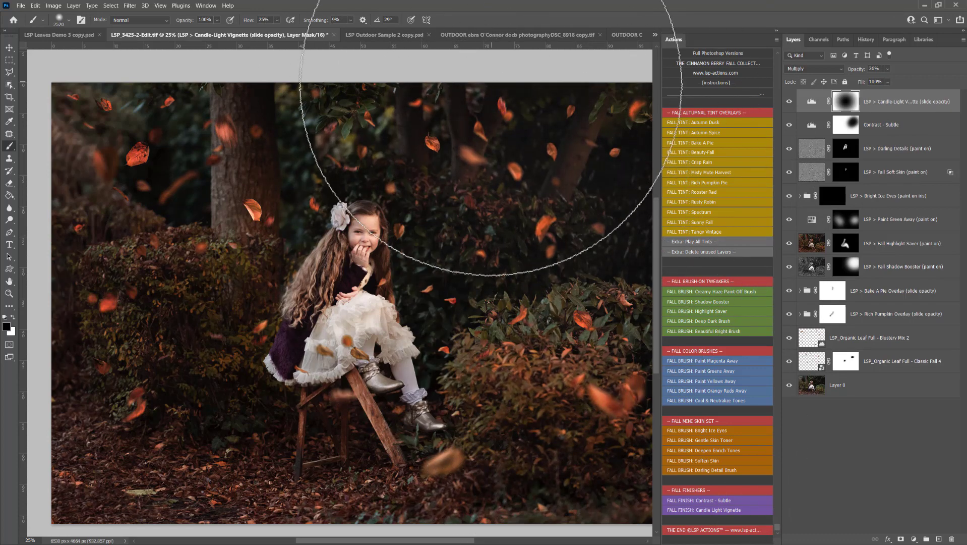
Run the Candle Light Vignette action, mask it off the dark background upper right, and paint it back over the lower left.
{"action": "left_click_drag", "start_coordinate": [542, 180], "coordinate": [531, 194]}
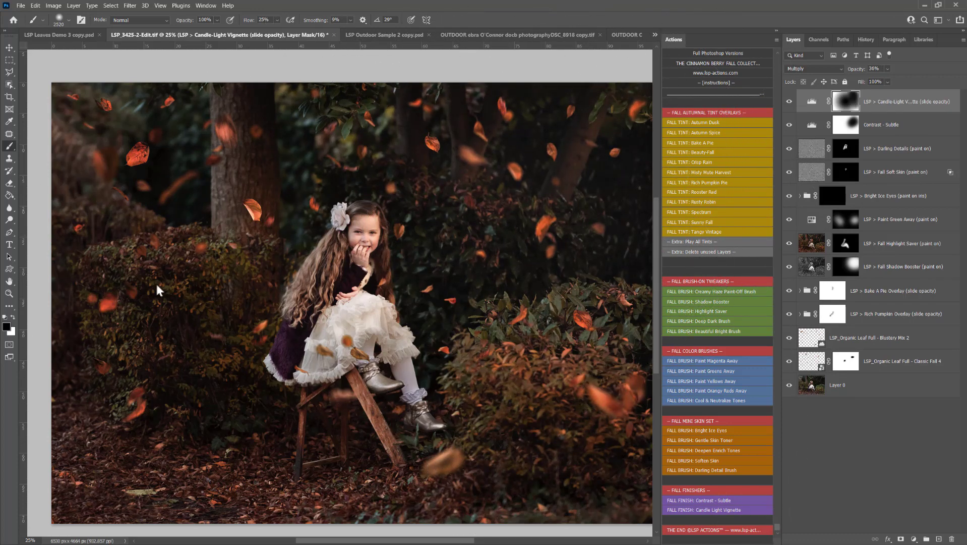
{"action": "key", "text": "x"}
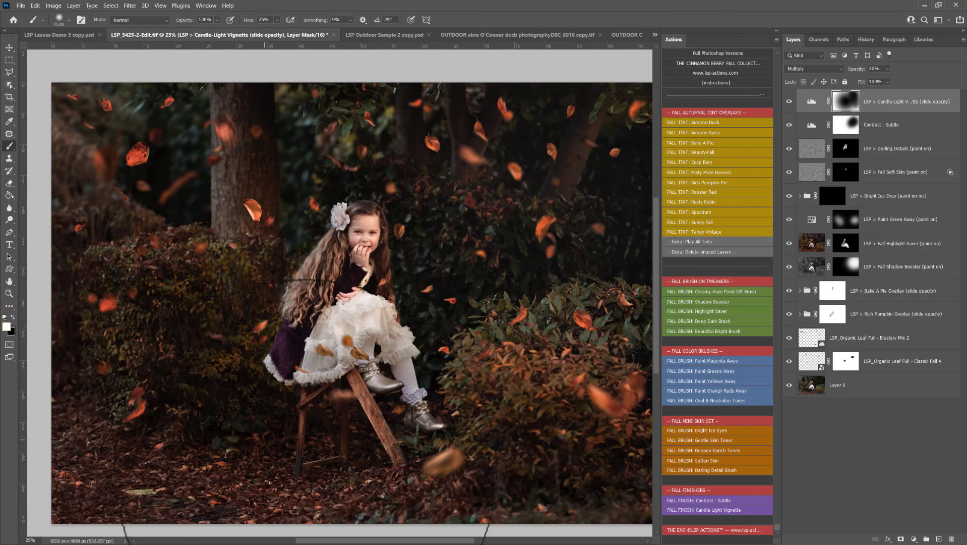
{"action": "left_click_drag", "start_coordinate": [161, 424], "coordinate": [363, 343]}
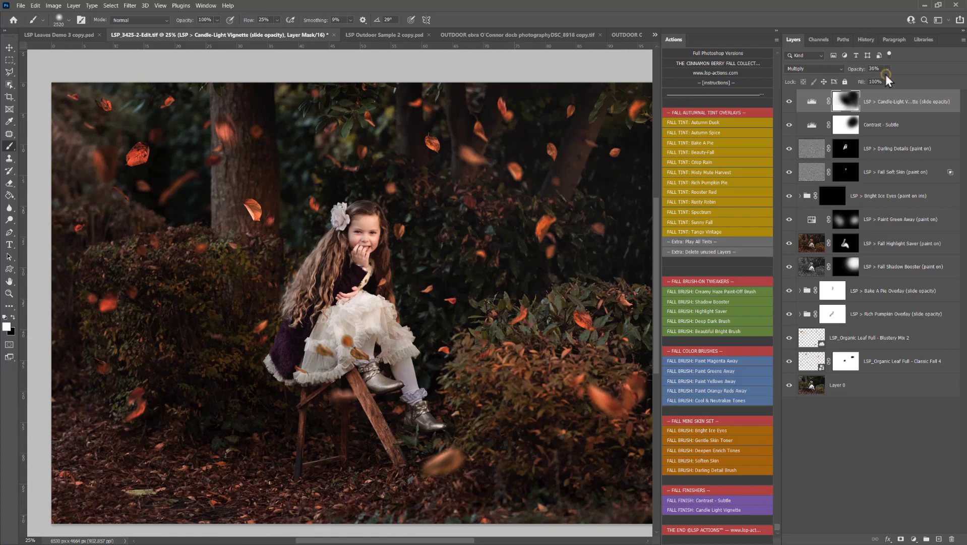
Raise the Candle-Light Vignette layer's opacity slightly and compare the photo with the effect layers hidden and shown.
{"action": "left_click_drag", "start_coordinate": [898, 80], "coordinate": [894, 78]}
{"action": "left_click", "coordinate": [812, 101]}
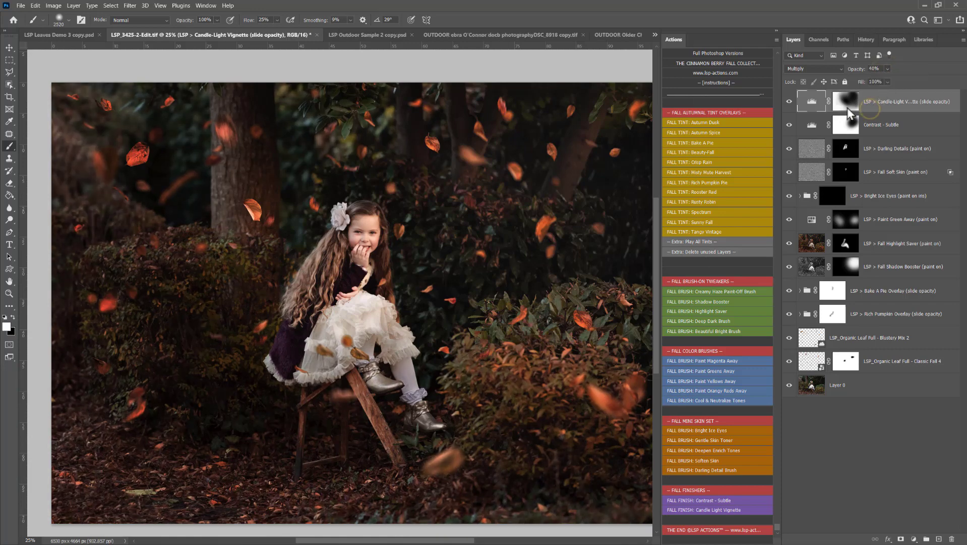
{"action": "left_click_drag", "start_coordinate": [789, 103], "coordinate": [787, 314]}
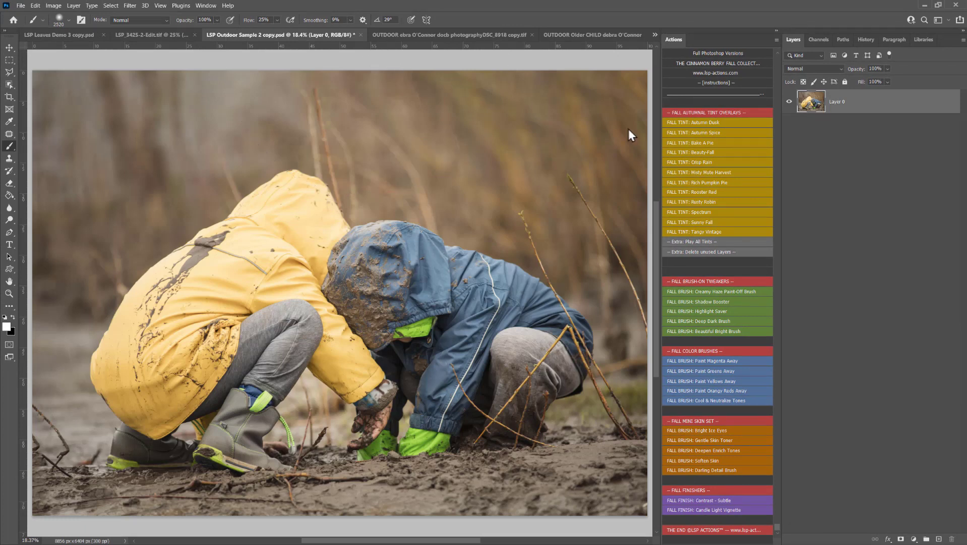
In LSP Outdoor Sample 2 copy.psd, try the Bake A Pie tint, hide it, and run the Rusty Robin tint at 45% opacity instead.
{"action": "left_click", "coordinate": [708, 144]}
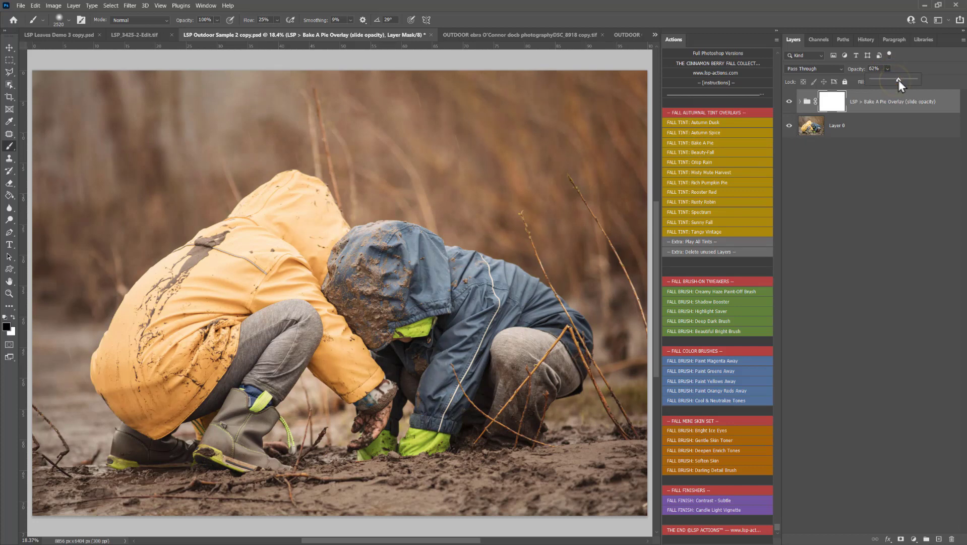
{"action": "left_click", "coordinate": [790, 102]}
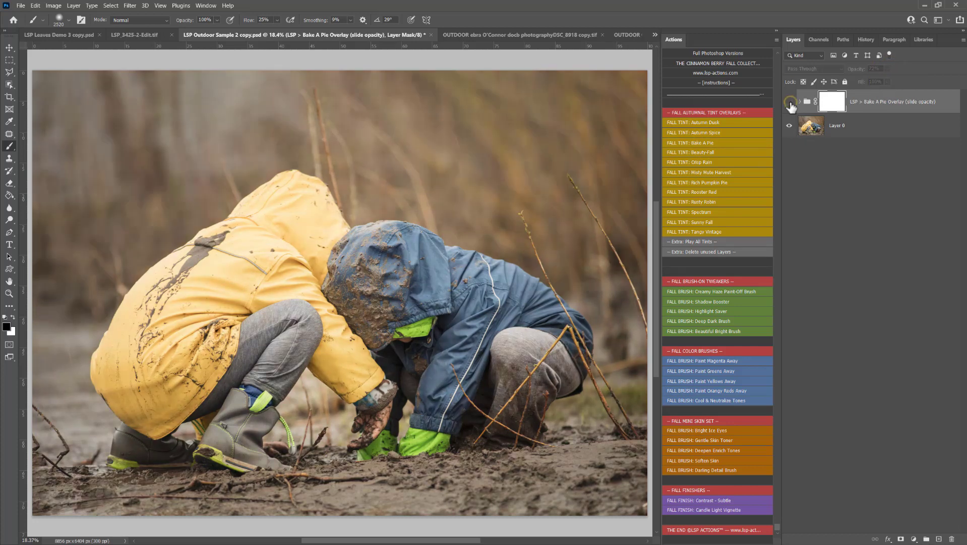
{"action": "left_click", "coordinate": [719, 201]}
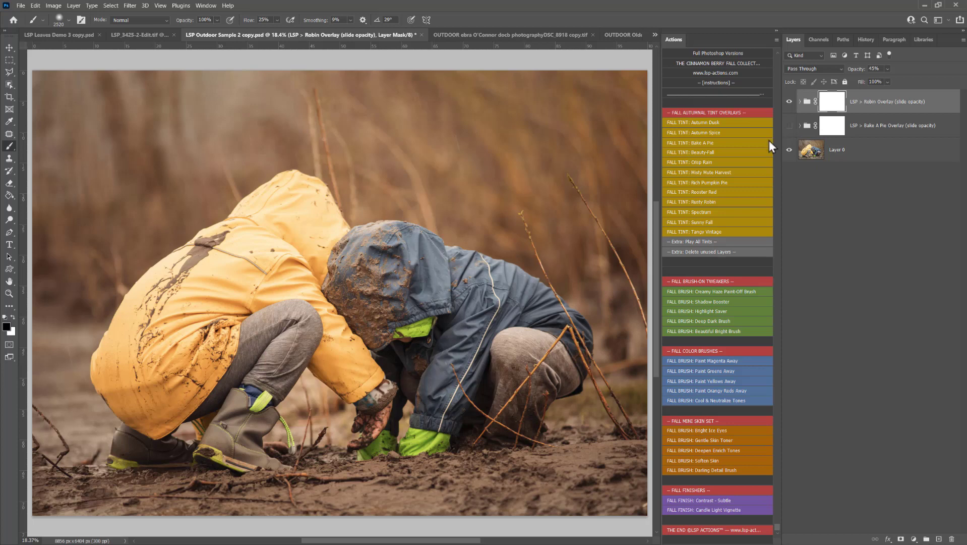
Run the Rich Pumpkin Pie tint and lower its overlay to about 20% opacity.
{"action": "left_click", "coordinate": [709, 183]}
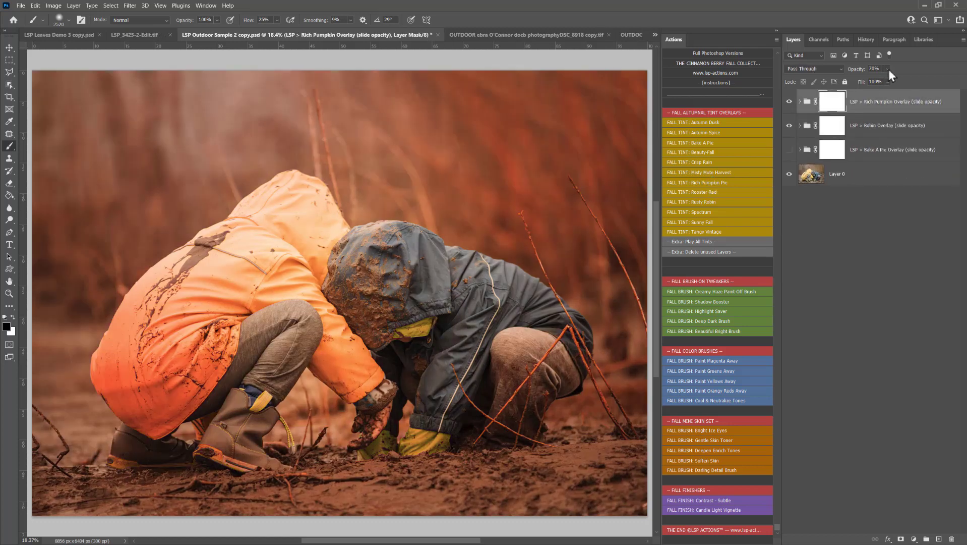
{"action": "left_click_drag", "start_coordinate": [863, 80], "coordinate": [873, 81]}
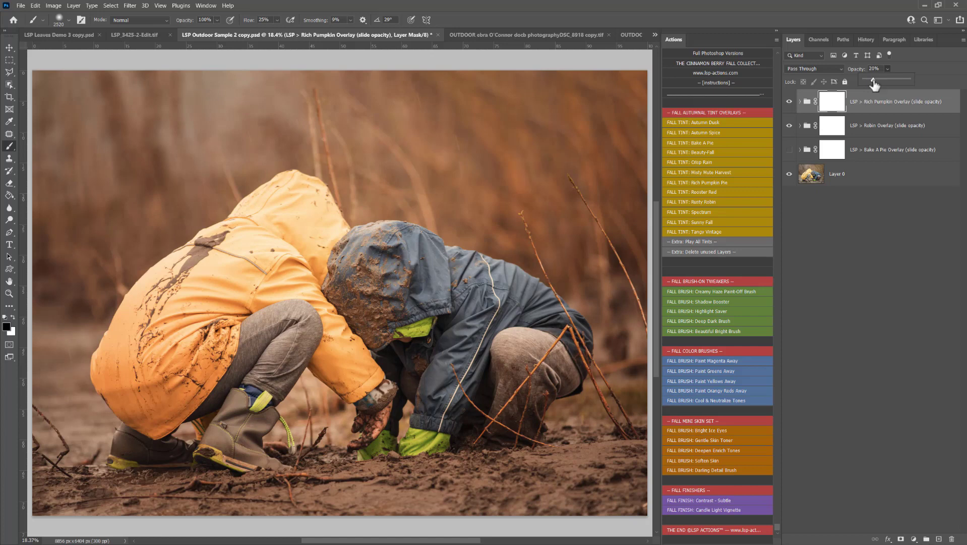
{"action": "left_click_drag", "start_coordinate": [872, 77], "coordinate": [875, 78]}
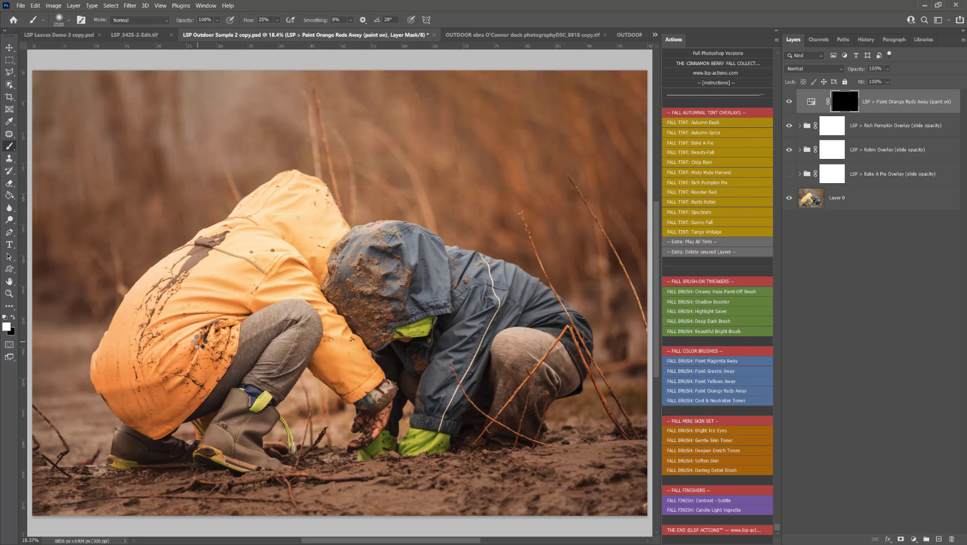
Run the Paint Orangy Reds Away action and brush it over the lower part of the yellow jacket at 2520 px.
{"action": "mouse_move", "coordinate": [199, 340]}
{"action": "left_mouse_down"}
{"action": "mouse_move", "coordinate": [182, 383]}
{"action": "mouse_move", "coordinate": [147, 351]}
{"action": "mouse_move", "coordinate": [191, 347]}
{"action": "mouse_move", "coordinate": [172, 384]}
{"action": "mouse_move", "coordinate": [324, 373]}
{"action": "mouse_move", "coordinate": [294, 346]}
{"action": "mouse_move", "coordinate": [221, 378]}
{"action": "mouse_move", "coordinate": [160, 378]}
{"action": "mouse_move", "coordinate": [202, 393]}
{"action": "left_mouse_up"}
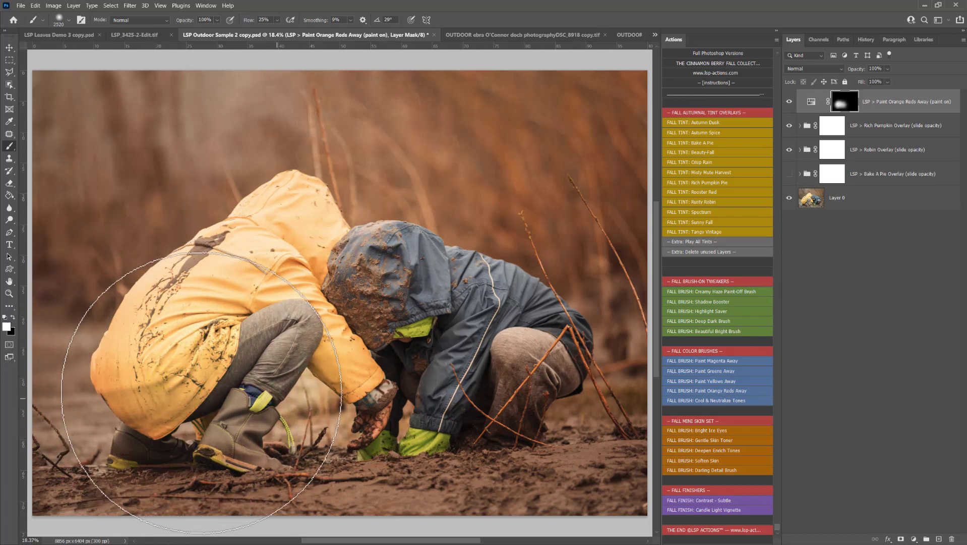
{"action": "key", "text": "x"}
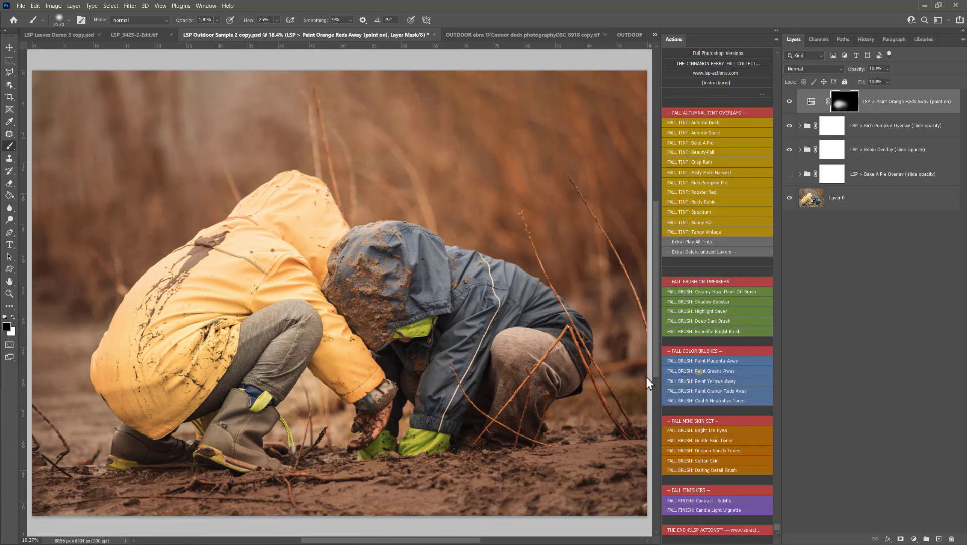
Run the Paint Greens Away action, brush over the green lining under the blue hood with a smaller brush, and lower the layer's opacity to 63%.
{"action": "left_click", "coordinate": [696, 371]}
{"action": "right_click", "coordinate": [464, 396]}
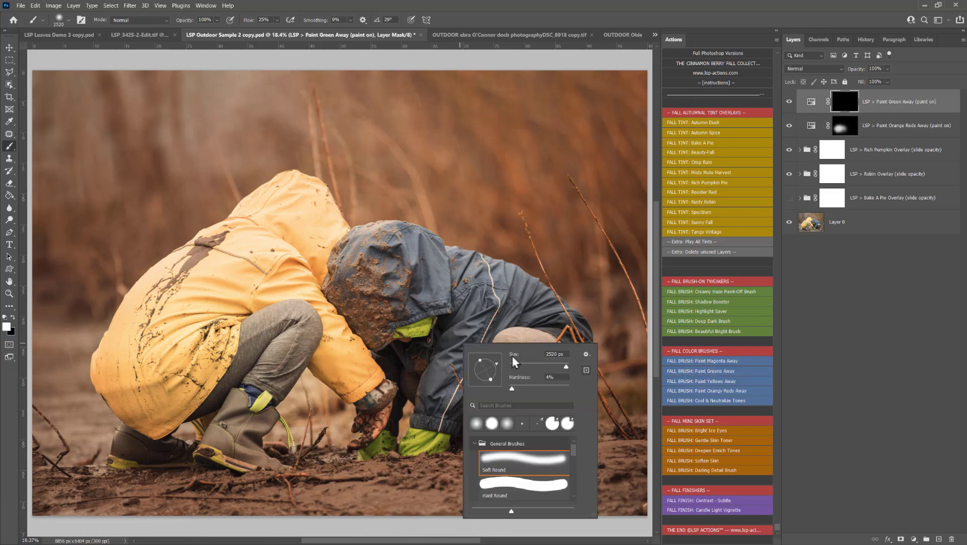
{"action": "left_click_drag", "start_coordinate": [516, 362], "coordinate": [563, 366]}
{"action": "mouse_move", "coordinate": [428, 317]}
{"action": "left_mouse_down"}
{"action": "mouse_move", "coordinate": [395, 336]}
{"action": "mouse_move", "coordinate": [437, 332]}
{"action": "left_mouse_up"}
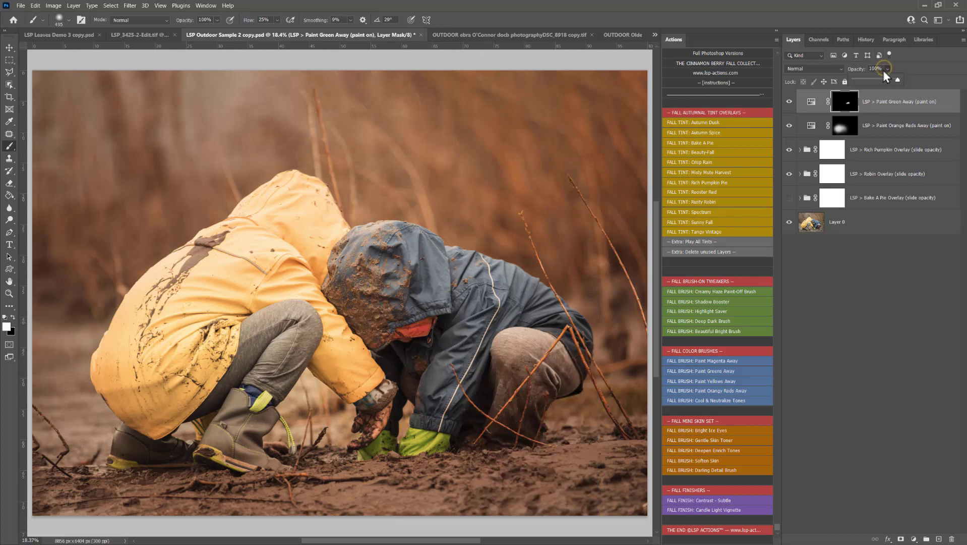
{"action": "left_click_drag", "start_coordinate": [896, 82], "coordinate": [877, 77]}
Brush the greens away on the child's gloves and the boot trims, and lower the Paint Green Away layer's opacity to 42%.
{"action": "left_click", "coordinate": [406, 439]}
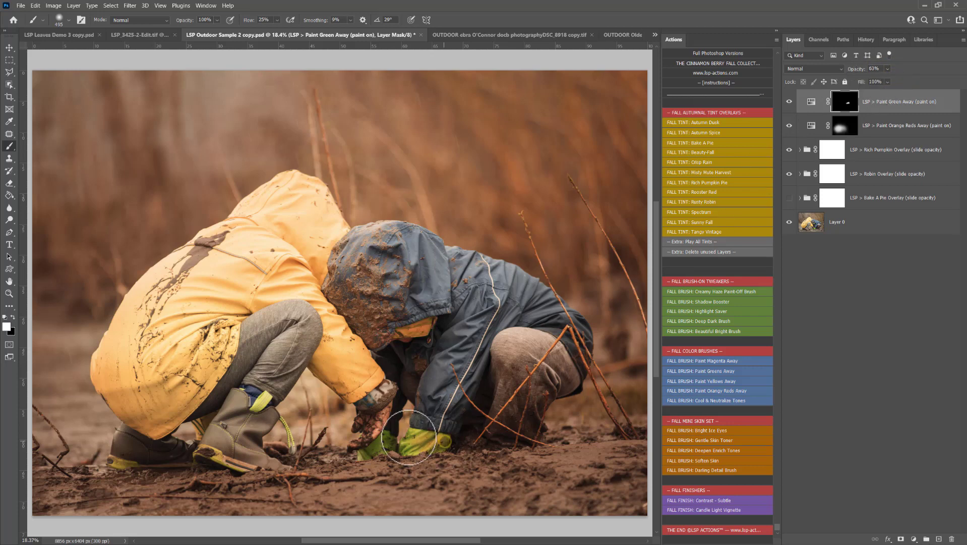
{"action": "mouse_move", "coordinate": [400, 446]}
{"action": "left_mouse_down"}
{"action": "mouse_move", "coordinate": [432, 440]}
{"action": "mouse_move", "coordinate": [436, 451]}
{"action": "mouse_move", "coordinate": [429, 424]}
{"action": "mouse_move", "coordinate": [341, 459]}
{"action": "mouse_move", "coordinate": [390, 430]}
{"action": "mouse_move", "coordinate": [370, 450]}
{"action": "mouse_move", "coordinate": [453, 443]}
{"action": "mouse_move", "coordinate": [360, 432]}
{"action": "mouse_move", "coordinate": [433, 454]}
{"action": "mouse_move", "coordinate": [389, 457]}
{"action": "mouse_move", "coordinate": [290, 446]}
{"action": "mouse_move", "coordinate": [288, 416]}
{"action": "mouse_move", "coordinate": [292, 445]}
{"action": "mouse_move", "coordinate": [261, 403]}
{"action": "mouse_move", "coordinate": [270, 394]}
{"action": "mouse_move", "coordinate": [225, 448]}
{"action": "mouse_move", "coordinate": [195, 448]}
{"action": "mouse_move", "coordinate": [246, 461]}
{"action": "mouse_move", "coordinate": [181, 451]}
{"action": "mouse_move", "coordinate": [274, 473]}
{"action": "mouse_move", "coordinate": [196, 459]}
{"action": "mouse_move", "coordinate": [98, 463]}
{"action": "mouse_move", "coordinate": [255, 459]}
{"action": "mouse_move", "coordinate": [190, 417]}
{"action": "mouse_move", "coordinate": [256, 408]}
{"action": "mouse_move", "coordinate": [263, 389]}
{"action": "mouse_move", "coordinate": [251, 369]}
{"action": "mouse_move", "coordinate": [262, 403]}
{"action": "left_mouse_up"}
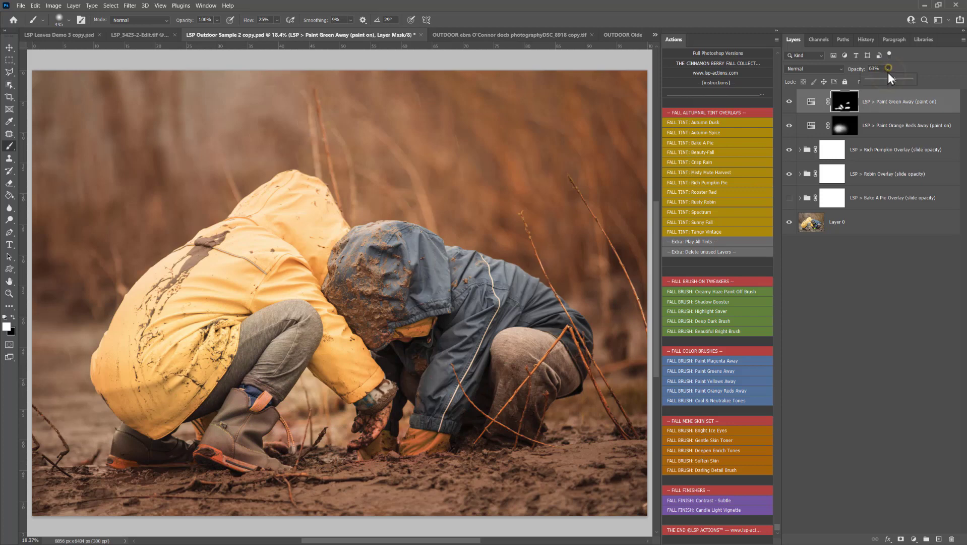
{"action": "left_click_drag", "start_coordinate": [872, 83], "coordinate": [880, 85]}
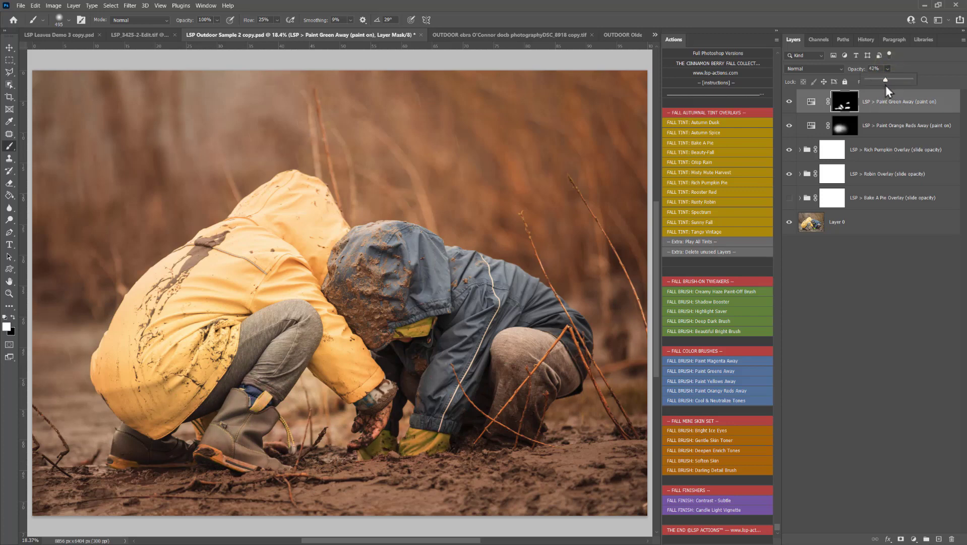
{"action": "left_click", "coordinate": [886, 104]}
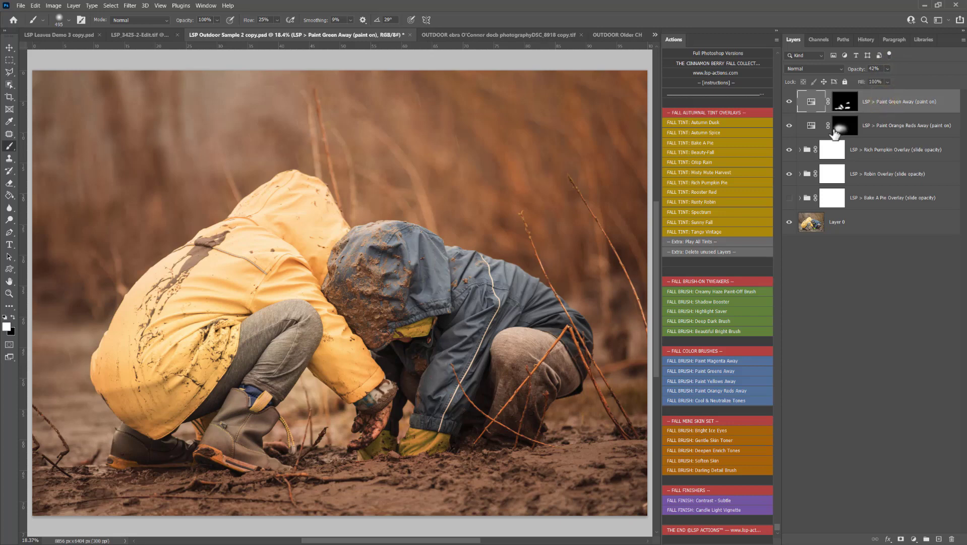
Run the Contrast - Subtle and Candle Light Vignette finishers and compare the mud photo with the effect layers hidden and shown.
{"action": "left_click", "coordinate": [714, 510]}
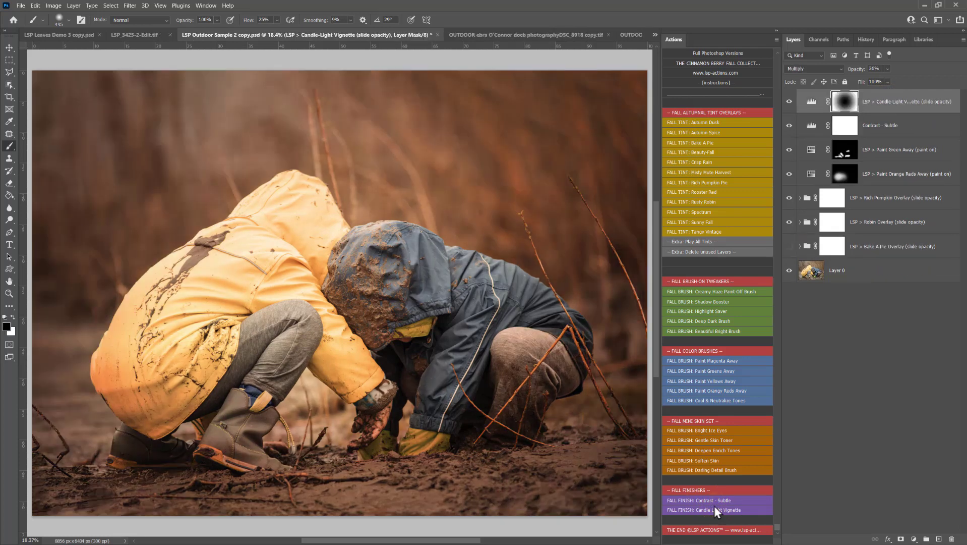
{"action": "mouse_move", "coordinate": [789, 102]}
{"action": "left_mouse_down"}
{"action": "mouse_move", "coordinate": [790, 220]}
{"action": "mouse_move", "coordinate": [789, 102]}
{"action": "left_mouse_up"}
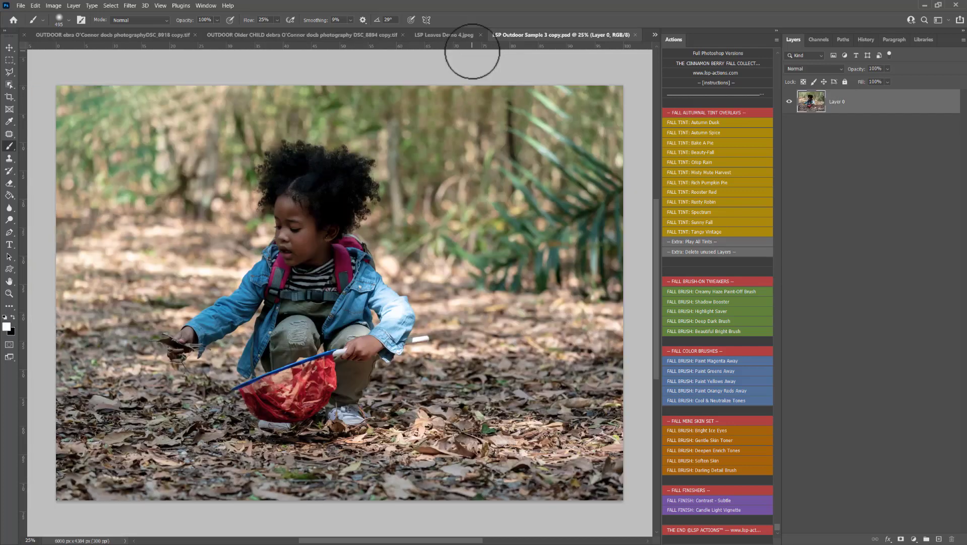
In LSP Outdoor Sample 3 copy.psd, run the Play All Tints action.
{"action": "key", "text": "bracketright"}
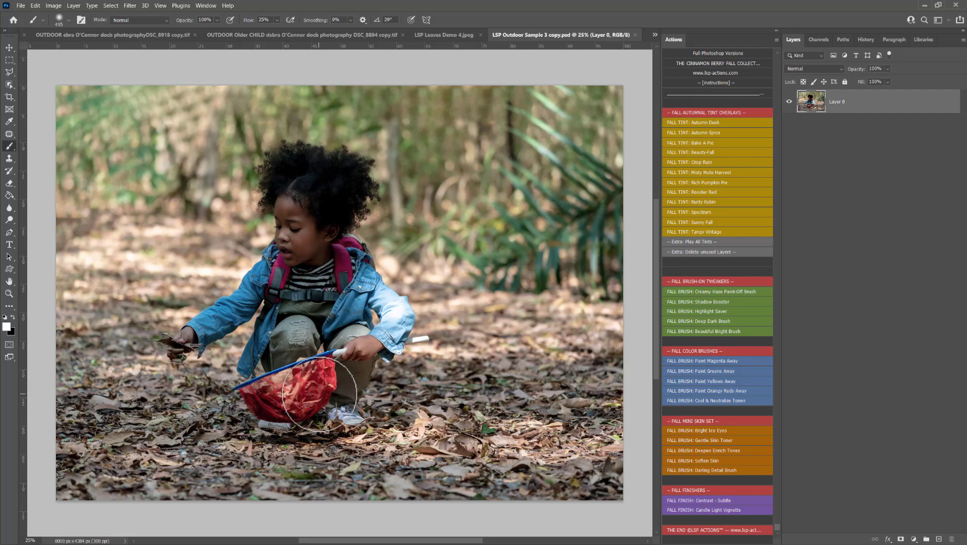
{"action": "left_click", "coordinate": [705, 242]}
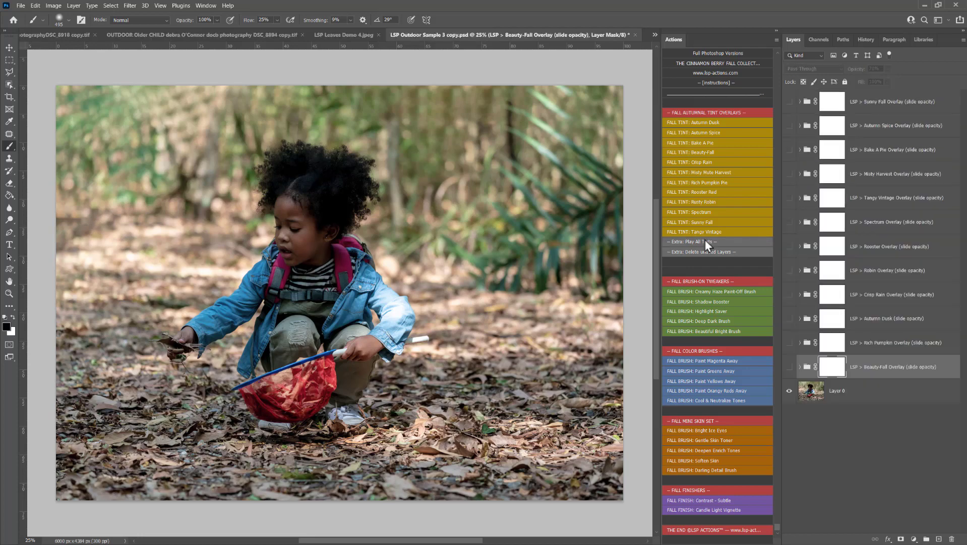
Preview the fall tint overlays on the photo one at a time, showing and hiding each from Beauty-Fall up to Sunny Fall.
{"action": "left_click", "coordinate": [790, 367]}
{"action": "left_click", "coordinate": [790, 367]}
{"action": "left_click", "coordinate": [790, 342]}
{"action": "left_click", "coordinate": [790, 343]}
{"action": "left_click", "coordinate": [790, 294]}
{"action": "left_click", "coordinate": [790, 295]}
{"action": "left_click", "coordinate": [790, 270]}
{"action": "left_click", "coordinate": [790, 270]}
{"action": "left_click", "coordinate": [790, 247]}
{"action": "left_click", "coordinate": [790, 246]}
{"action": "left_click", "coordinate": [790, 222]}
{"action": "left_click", "coordinate": [790, 222]}
{"action": "left_click", "coordinate": [790, 198]}
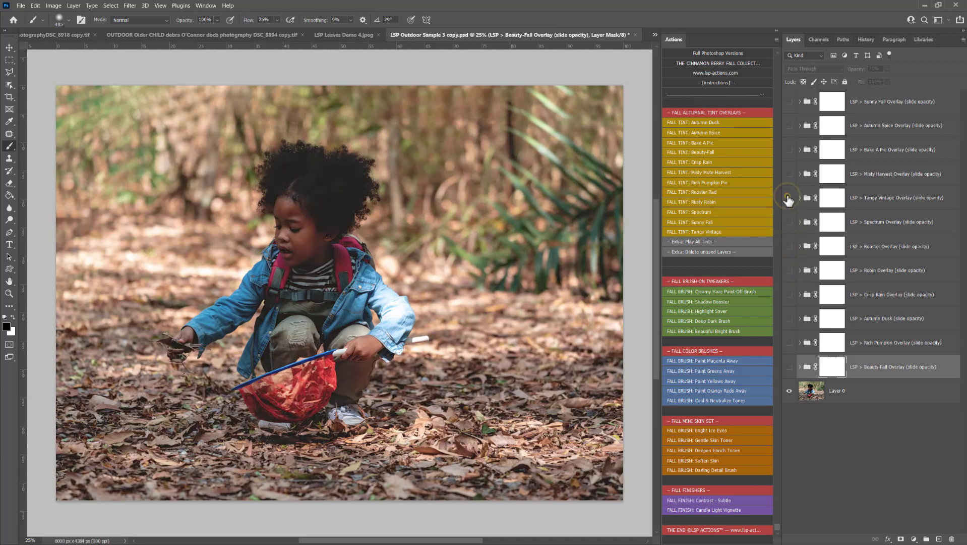
{"action": "left_click", "coordinate": [790, 198]}
{"action": "left_click", "coordinate": [790, 173]}
{"action": "left_click", "coordinate": [790, 173]}
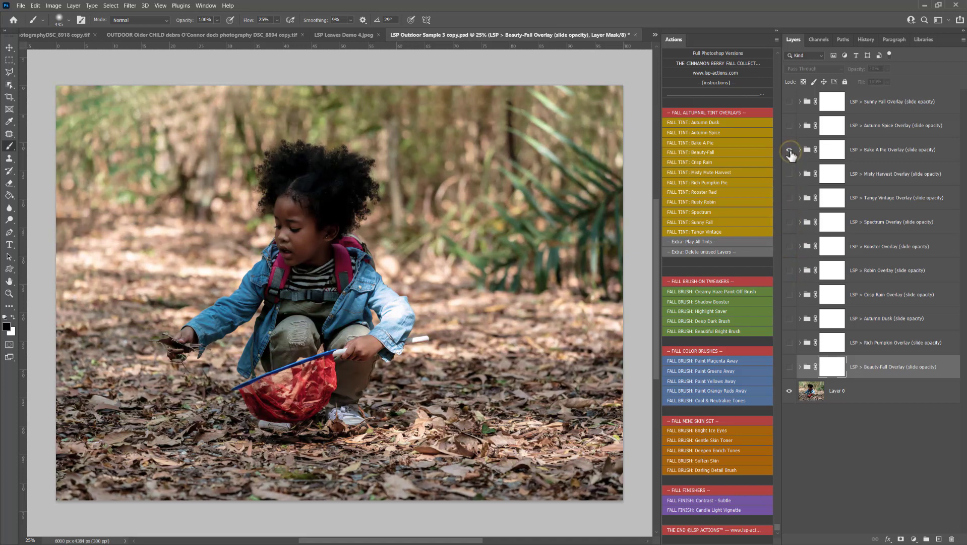
{"action": "left_click", "coordinate": [790, 125]}
{"action": "left_click", "coordinate": [790, 125]}
{"action": "left_click", "coordinate": [790, 101]}
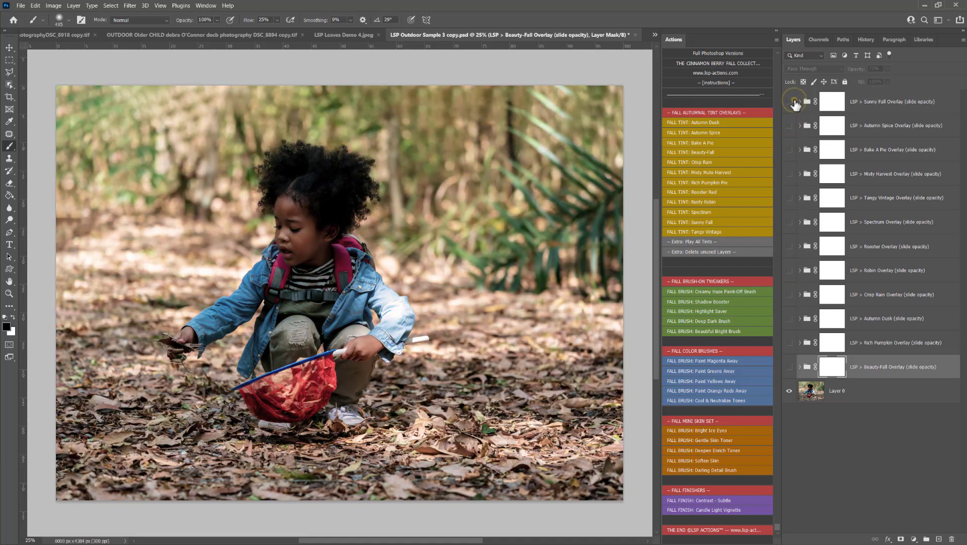
{"action": "left_click", "coordinate": [792, 101]}
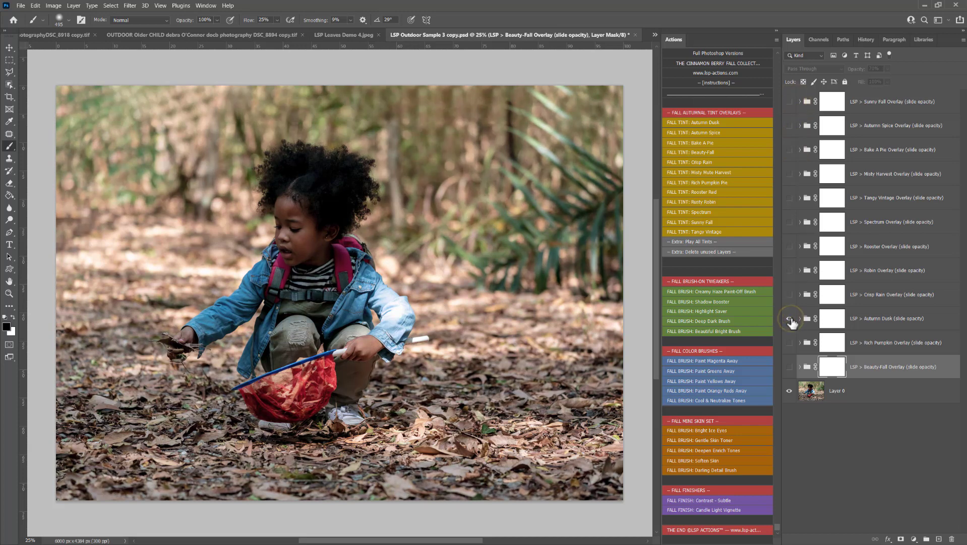
{"action": "left_click", "coordinate": [790, 342]}
{"action": "left_click", "coordinate": [790, 342]}
Show the Crisp Rain and Robin overlays, delete the unused tint layers, and compare the photo with the tints hidden and shown.
{"action": "left_click", "coordinate": [790, 294]}
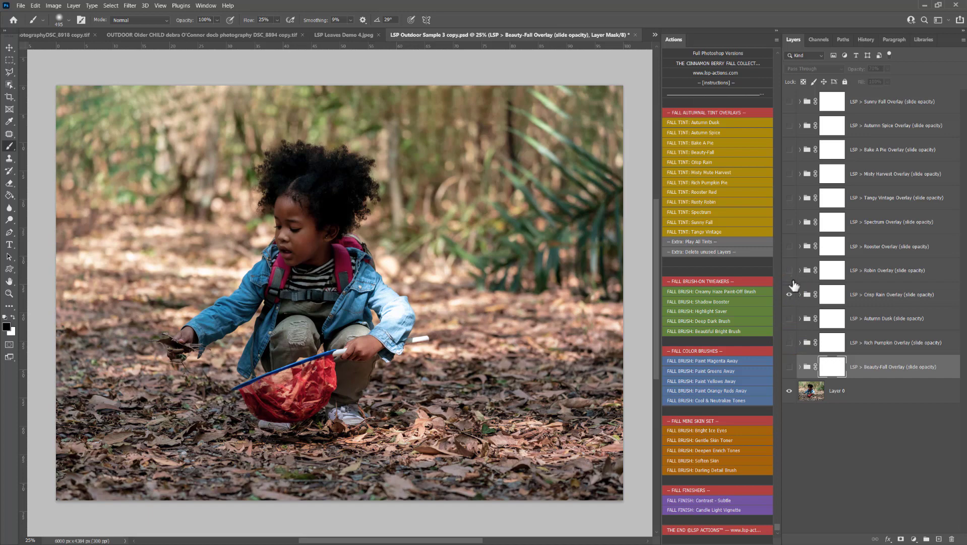
{"action": "left_click", "coordinate": [790, 270]}
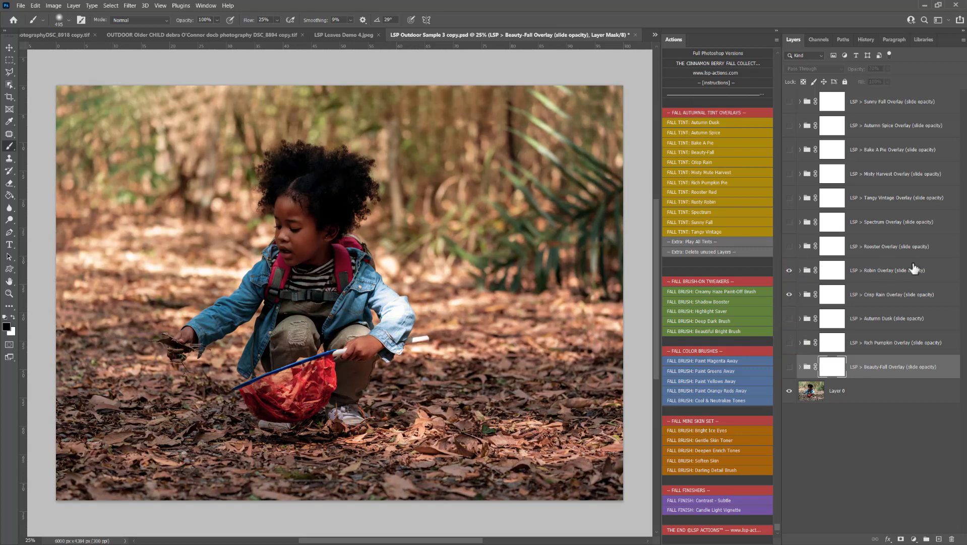
{"action": "left_click", "coordinate": [684, 254]}
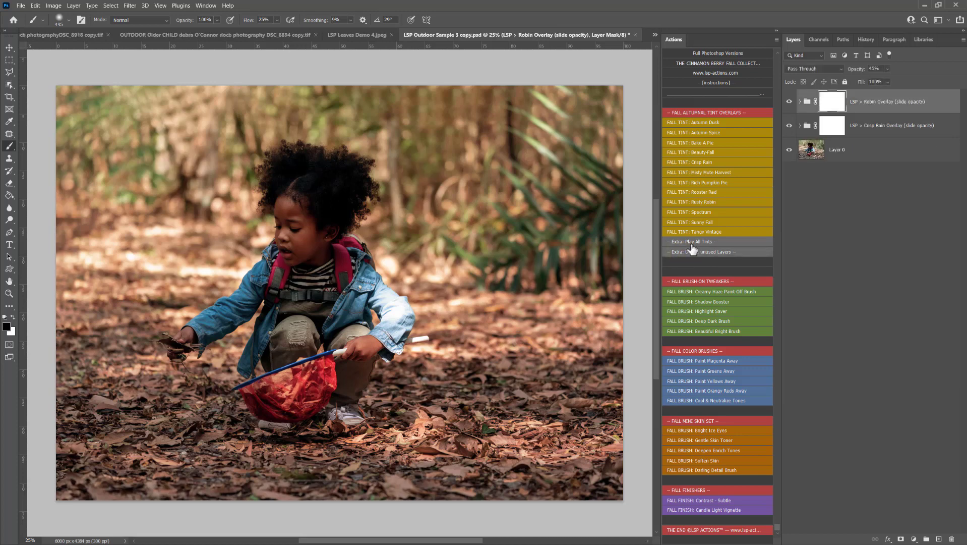
{"action": "left_click", "coordinate": [790, 101]}
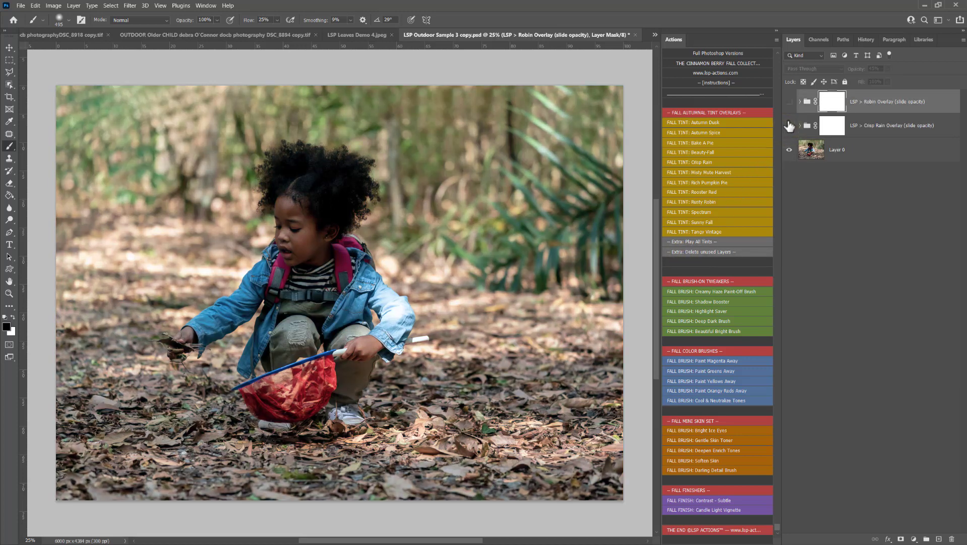
{"action": "left_click", "coordinate": [790, 102]}
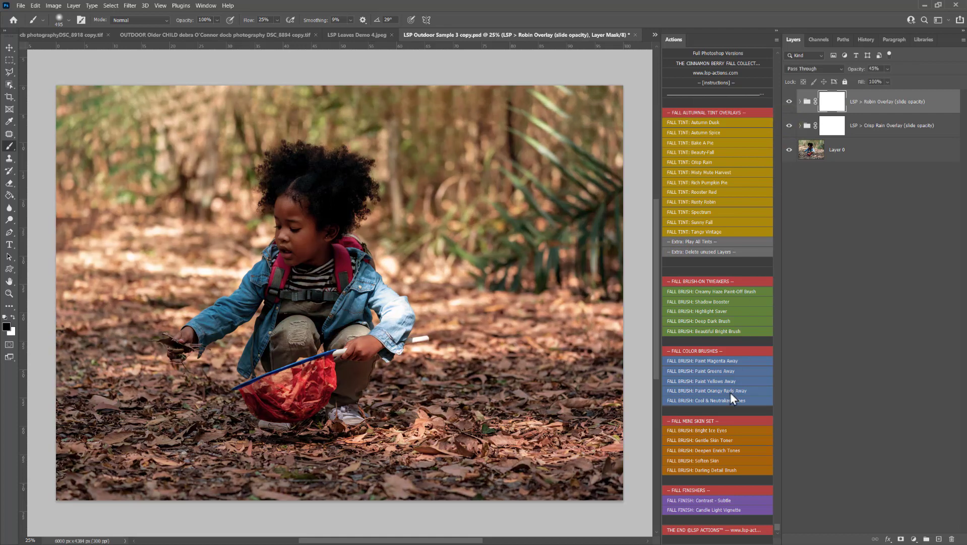
Run the Shadow Booster and Beautiful Bright Brush actions and paint each effect over the crouching child.
{"action": "left_click", "coordinate": [713, 302]}
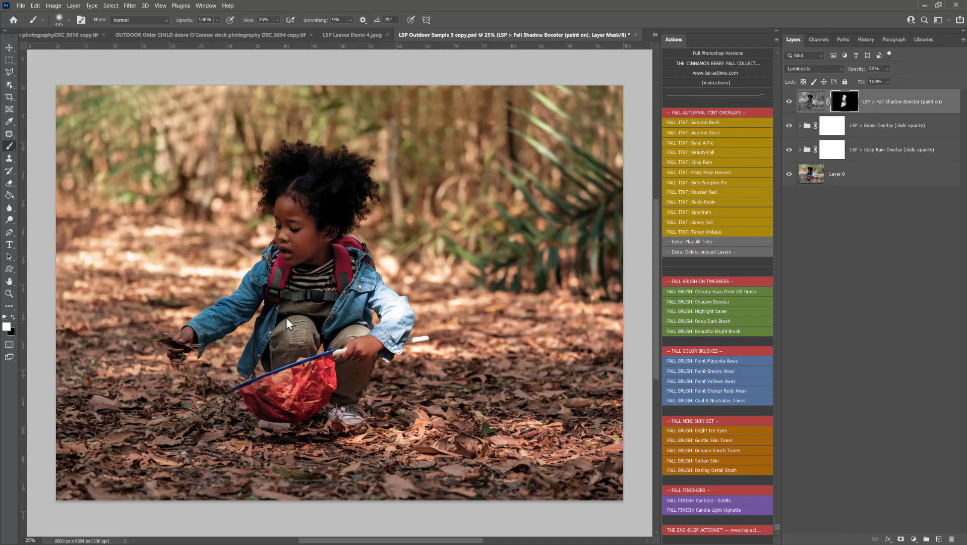
{"action": "left_click", "coordinate": [723, 332]}
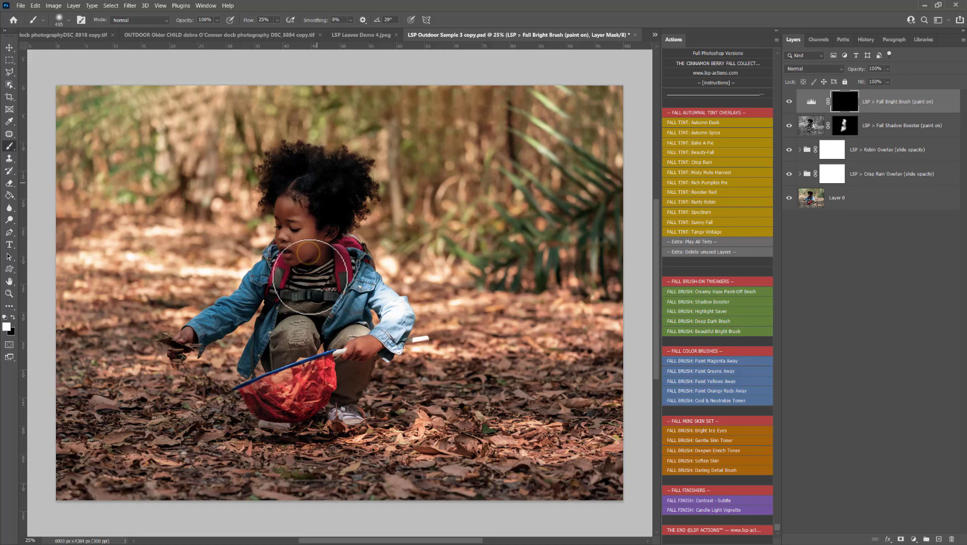
{"action": "mouse_move", "coordinate": [310, 277]}
{"action": "left_mouse_down"}
{"action": "mouse_move", "coordinate": [289, 233]}
{"action": "mouse_move", "coordinate": [327, 314]}
{"action": "left_mouse_up"}
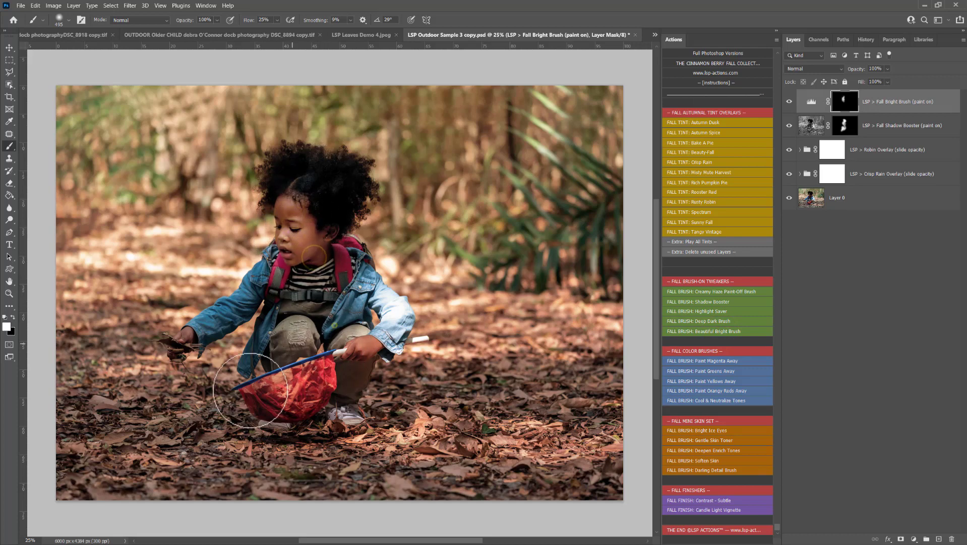
{"action": "mouse_move", "coordinate": [250, 390]}
{"action": "left_mouse_down"}
{"action": "mouse_move", "coordinate": [297, 318]}
{"action": "mouse_move", "coordinate": [290, 428]}
{"action": "mouse_move", "coordinate": [283, 355]}
{"action": "mouse_move", "coordinate": [259, 291]}
{"action": "mouse_move", "coordinate": [246, 342]}
{"action": "mouse_move", "coordinate": [284, 316]}
{"action": "mouse_move", "coordinate": [294, 339]}
{"action": "left_mouse_up"}
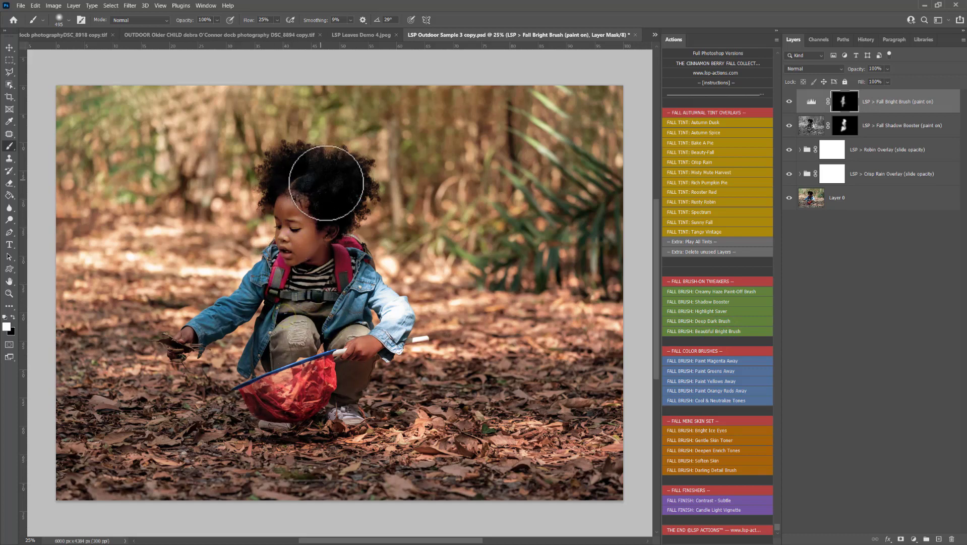
{"action": "mouse_move", "coordinate": [326, 183]}
{"action": "left_mouse_down"}
{"action": "mouse_move", "coordinate": [350, 201]}
{"action": "mouse_move", "coordinate": [341, 179]}
{"action": "mouse_move", "coordinate": [287, 171]}
{"action": "mouse_move", "coordinate": [339, 195]}
{"action": "mouse_move", "coordinate": [335, 231]}
{"action": "left_mouse_up"}
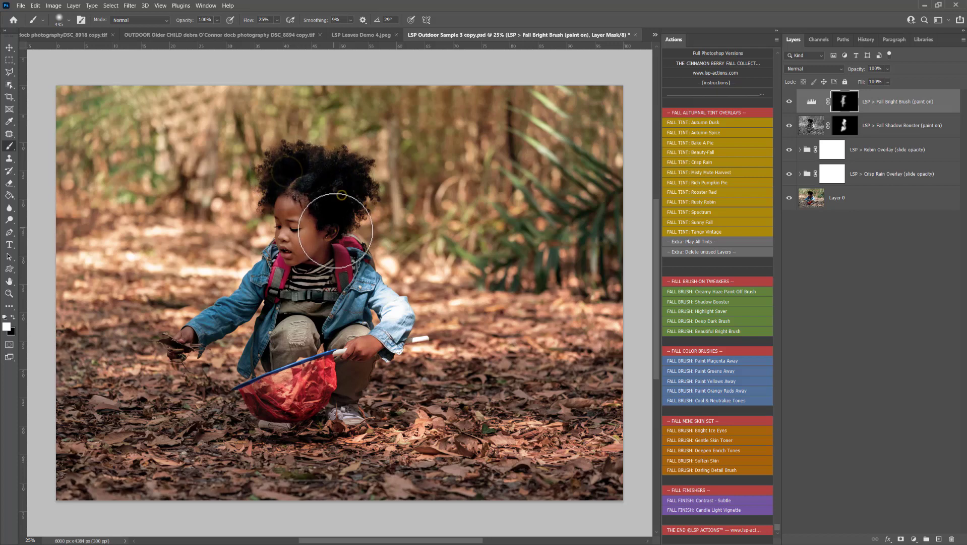
Add one Contrast - Subtle layer, deleting its duplicate, run the Candle Light Vignette finisher, and compare the photo with the effects hidden and shown.
{"action": "left_click", "coordinate": [719, 499]}
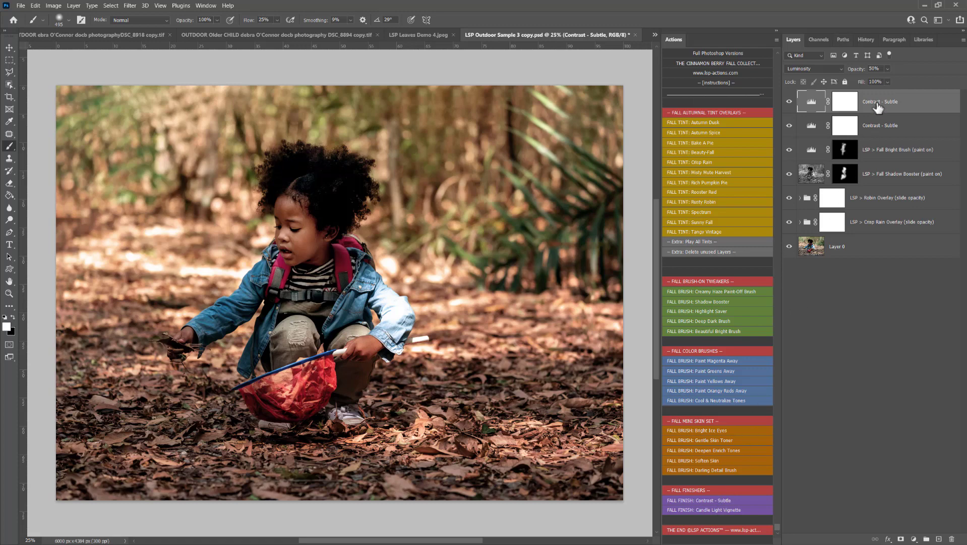
{"action": "left_click_drag", "start_coordinate": [878, 107], "coordinate": [957, 538]}
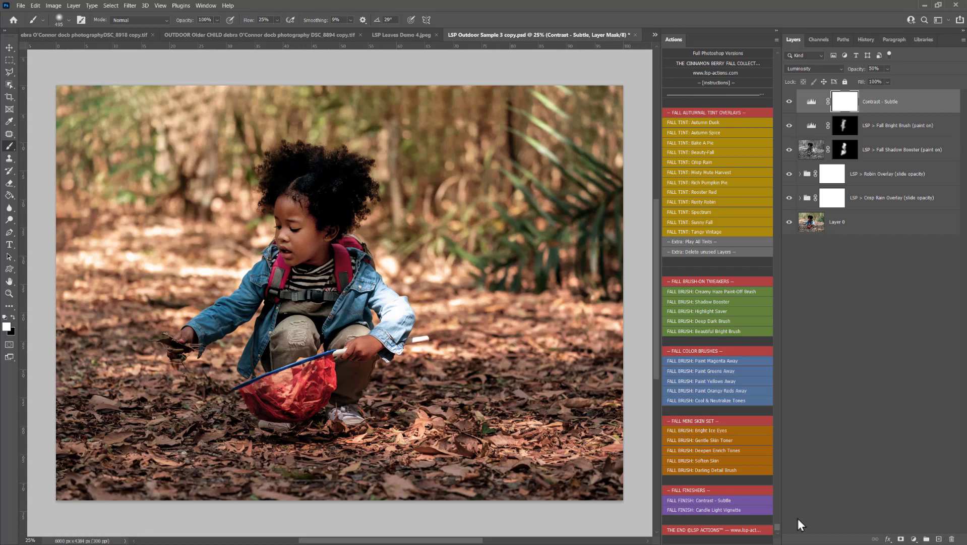
{"action": "left_click", "coordinate": [703, 510]}
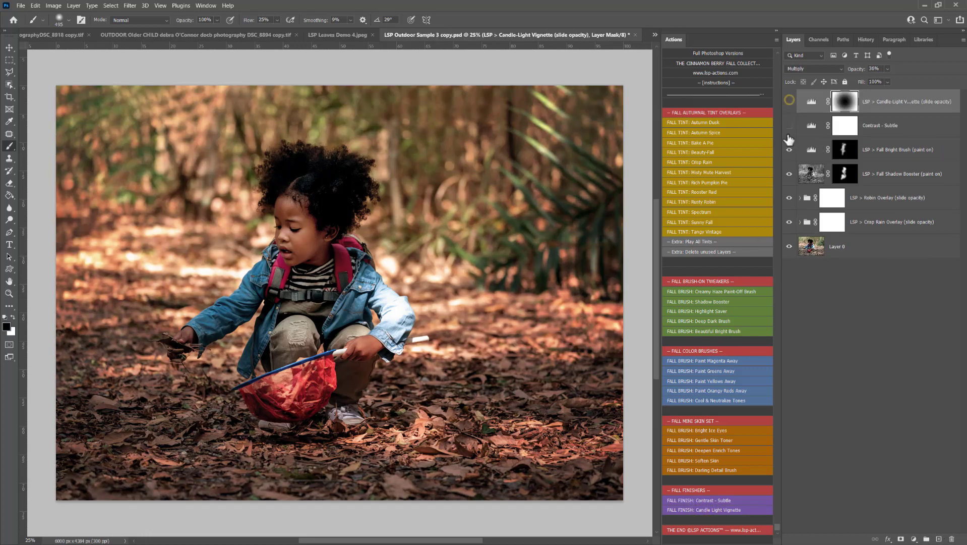
{"action": "left_click", "coordinate": [789, 101]}
{"action": "left_click", "coordinate": [789, 102]}
{"action": "left_click_drag", "start_coordinate": [789, 101], "coordinate": [788, 131]}
Switch to LSP Leaves Demo 4.jpeg and run the Rich Pumpkin Pie tint on it.
{"action": "left_click", "coordinate": [332, 35]}
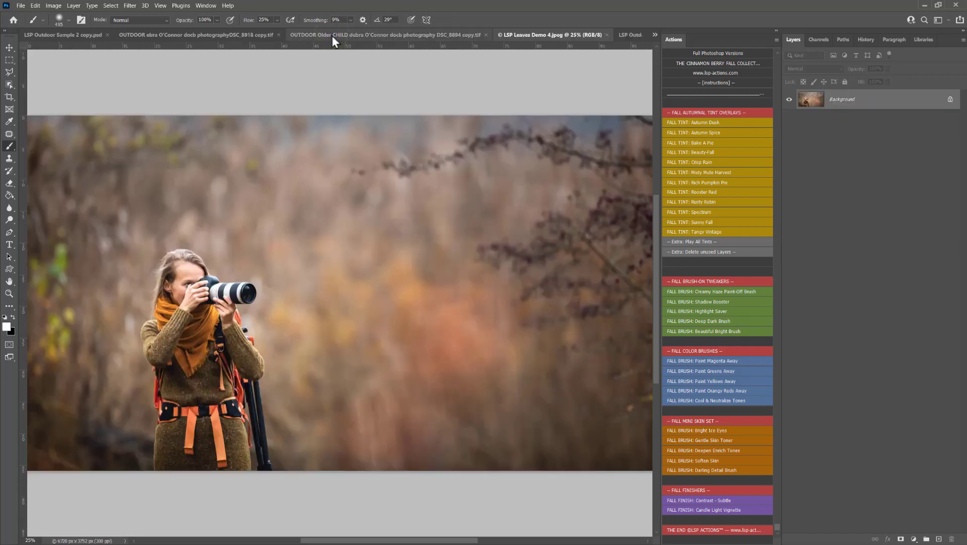
{"action": "key", "text": "x"}
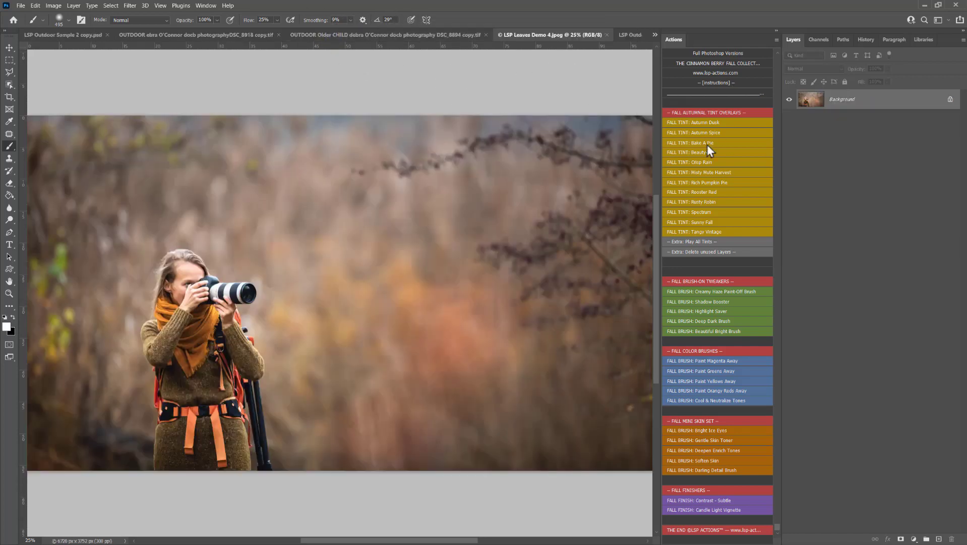
{"action": "left_click", "coordinate": [705, 182]}
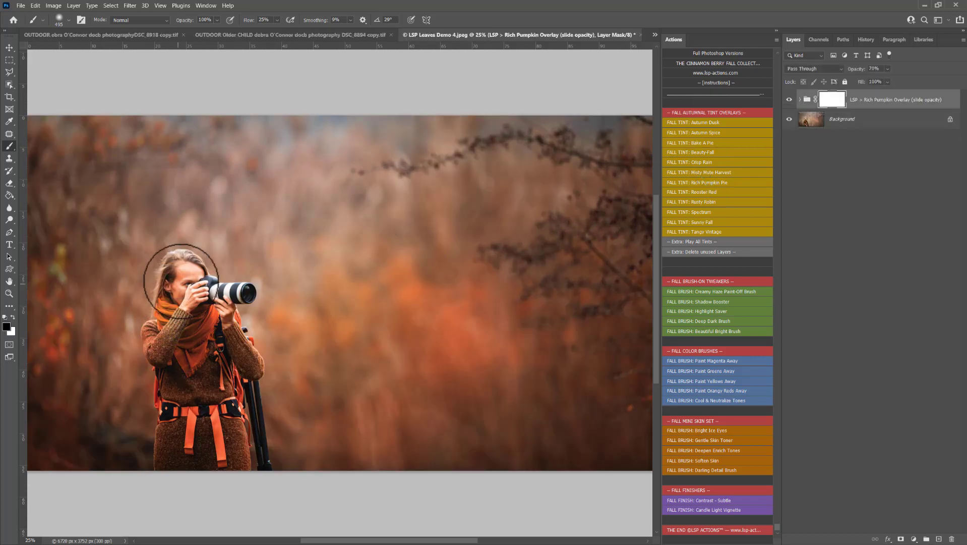
Mask the Rich Pumpkin overlay off the woman with the camera, switching to a harder brush, and hide the overlay to compare.
{"action": "mouse_move", "coordinate": [181, 281]}
{"action": "left_mouse_down"}
{"action": "mouse_move", "coordinate": [203, 308]}
{"action": "mouse_move", "coordinate": [230, 314]}
{"action": "mouse_move", "coordinate": [172, 328]}
{"action": "mouse_move", "coordinate": [172, 354]}
{"action": "mouse_move", "coordinate": [156, 346]}
{"action": "mouse_move", "coordinate": [190, 464]}
{"action": "left_mouse_up"}
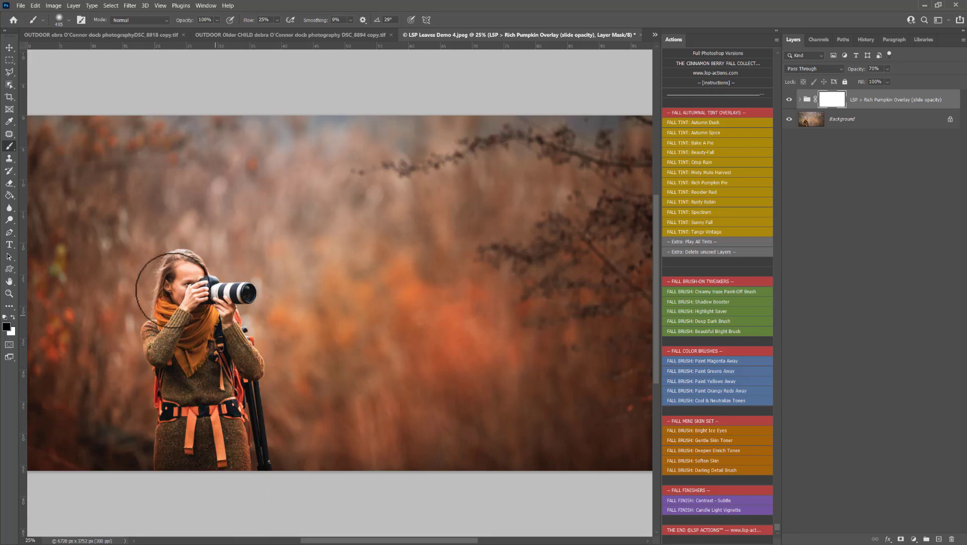
{"action": "right_click", "coordinate": [186, 340]}
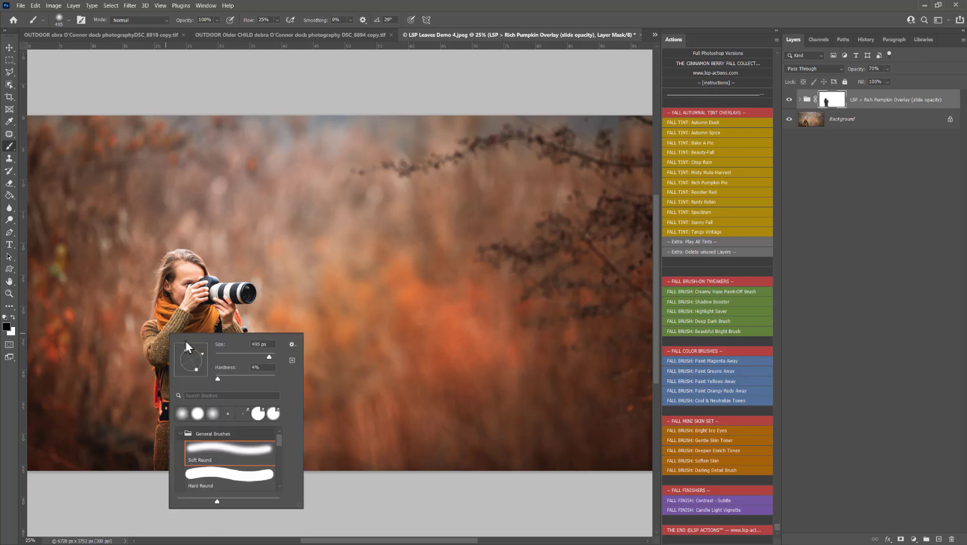
{"action": "left_click", "coordinate": [177, 353]}
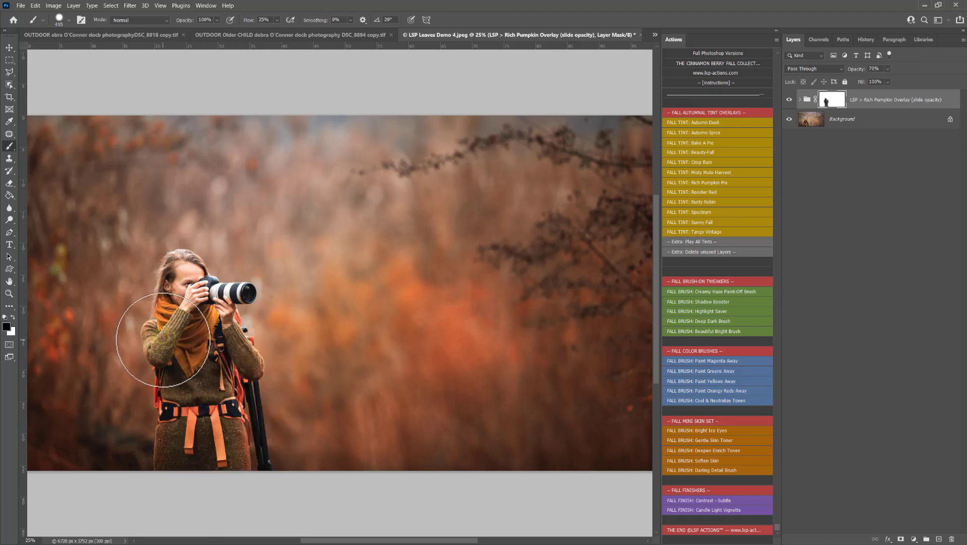
{"action": "mouse_move", "coordinate": [173, 356]}
{"action": "left_mouse_down"}
{"action": "mouse_move", "coordinate": [185, 401]}
{"action": "mouse_move", "coordinate": [175, 459]}
{"action": "mouse_move", "coordinate": [177, 446]}
{"action": "mouse_move", "coordinate": [223, 433]}
{"action": "mouse_move", "coordinate": [232, 459]}
{"action": "mouse_move", "coordinate": [220, 372]}
{"action": "mouse_move", "coordinate": [242, 366]}
{"action": "mouse_move", "coordinate": [182, 271]}
{"action": "mouse_move", "coordinate": [167, 346]}
{"action": "mouse_move", "coordinate": [161, 340]}
{"action": "mouse_move", "coordinate": [195, 461]}
{"action": "left_mouse_up"}
{"action": "key", "text": "x"}
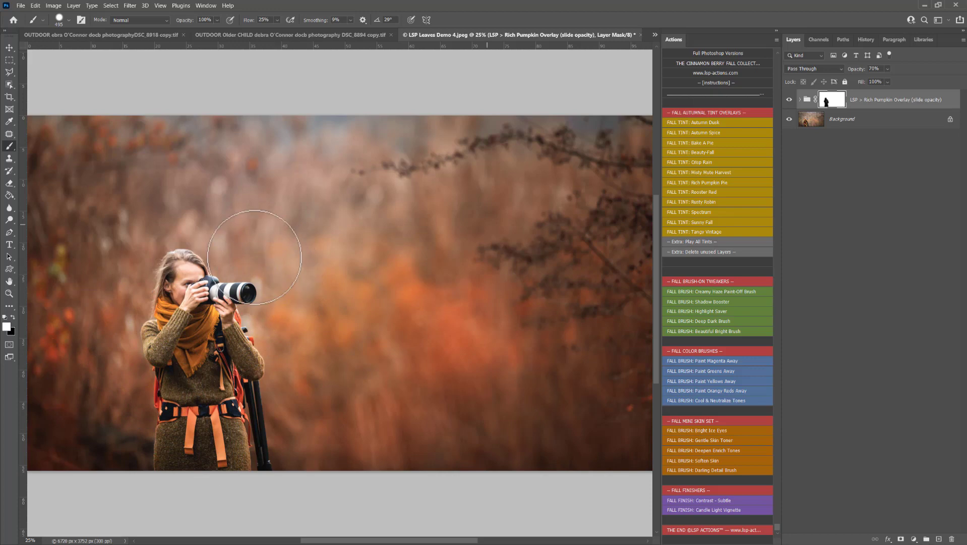
{"action": "left_click", "coordinate": [790, 100]}
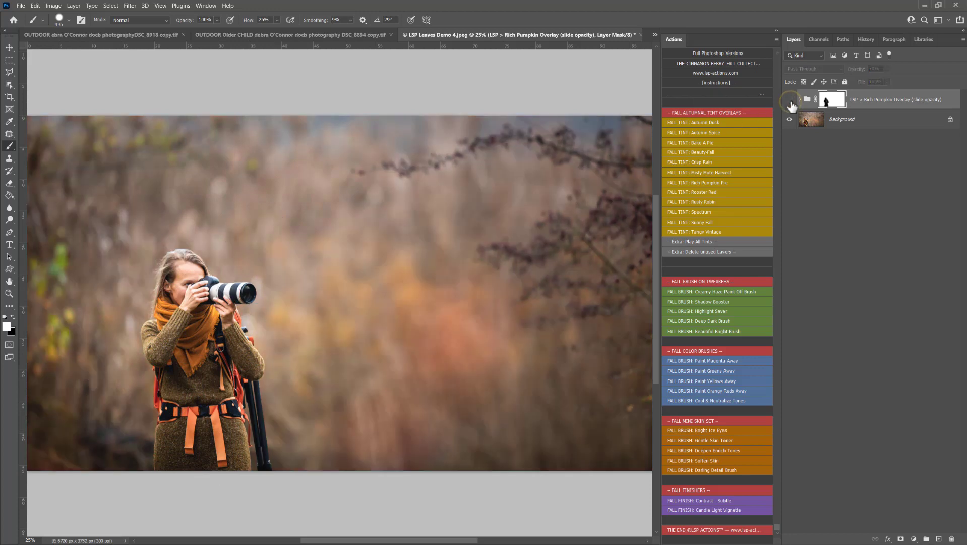
Compare the photo without and with the Rich Pumpkin overlay, leave it shown, and add the Contrast - Subtle and Candle Light Vignette finishers.
{"action": "left_click", "coordinate": [790, 100]}
{"action": "left_click", "coordinate": [790, 100]}
{"action": "left_click", "coordinate": [790, 100]}
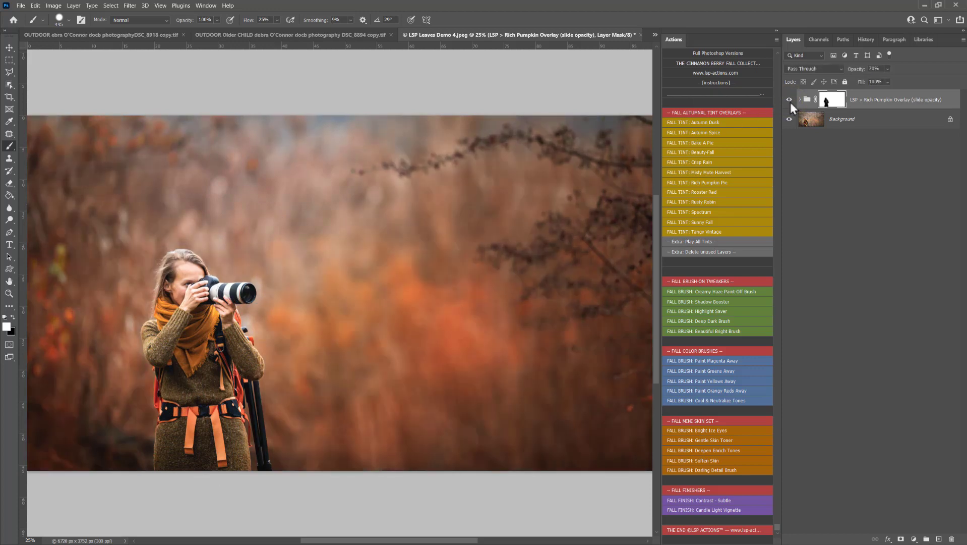
{"action": "left_click", "coordinate": [709, 510]}
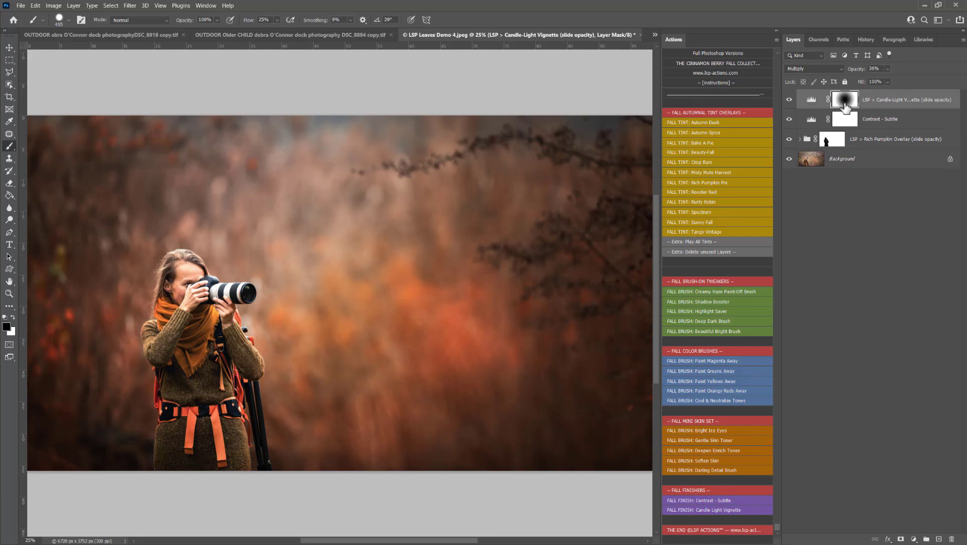
Mask the vignette off the woman and the nearby background with a 2165 px, 0% hardness brush, and compare with all effects hidden and shown.
{"action": "right_click", "coordinate": [176, 331]}
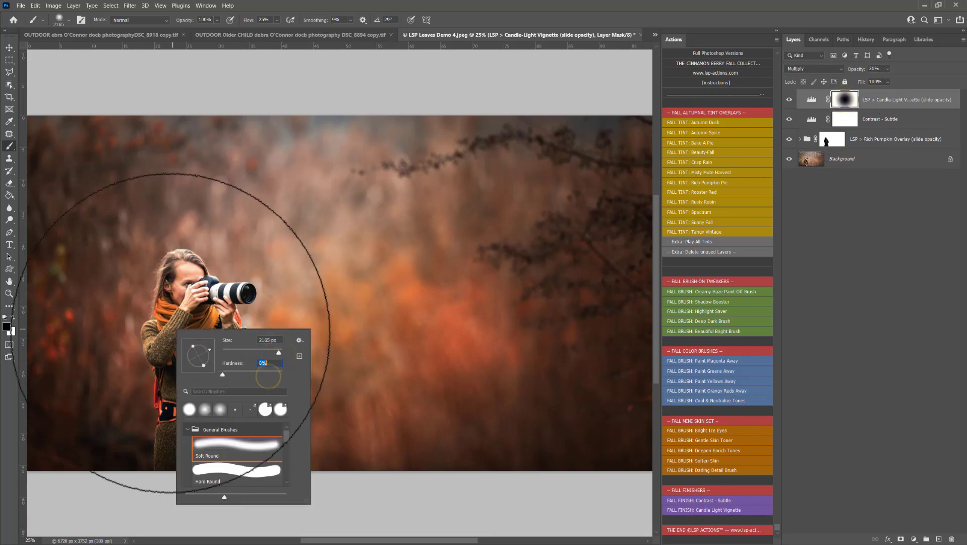
{"action": "left_click", "coordinate": [162, 323]}
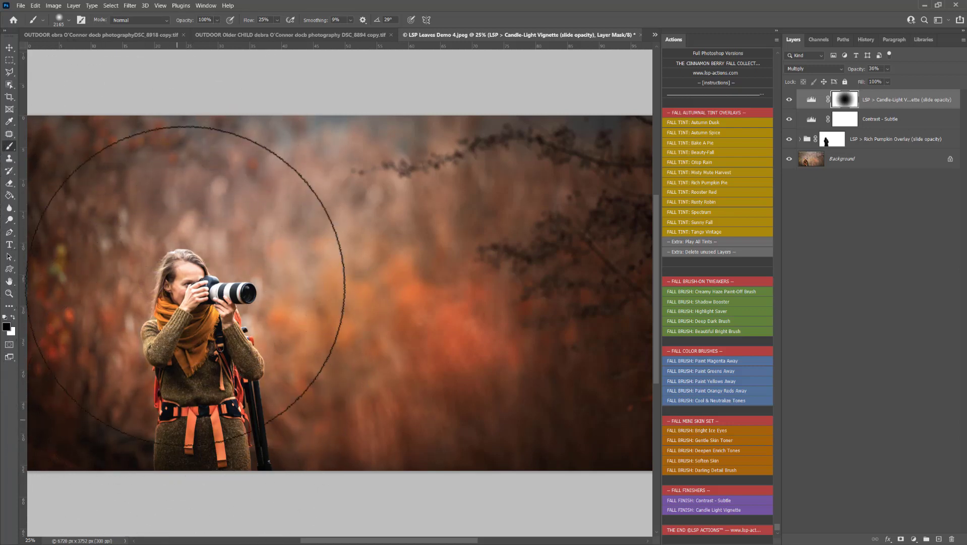
{"action": "mouse_move", "coordinate": [176, 280]}
{"action": "left_mouse_down"}
{"action": "mouse_move", "coordinate": [228, 279]}
{"action": "mouse_move", "coordinate": [267, 312]}
{"action": "mouse_move", "coordinate": [307, 398]}
{"action": "left_mouse_up"}
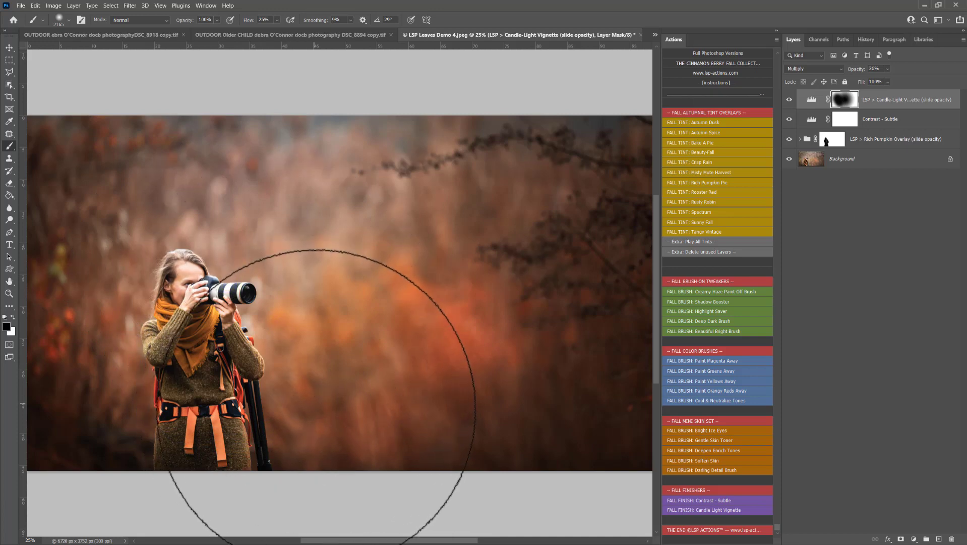
{"action": "left_click", "coordinate": [791, 119]}
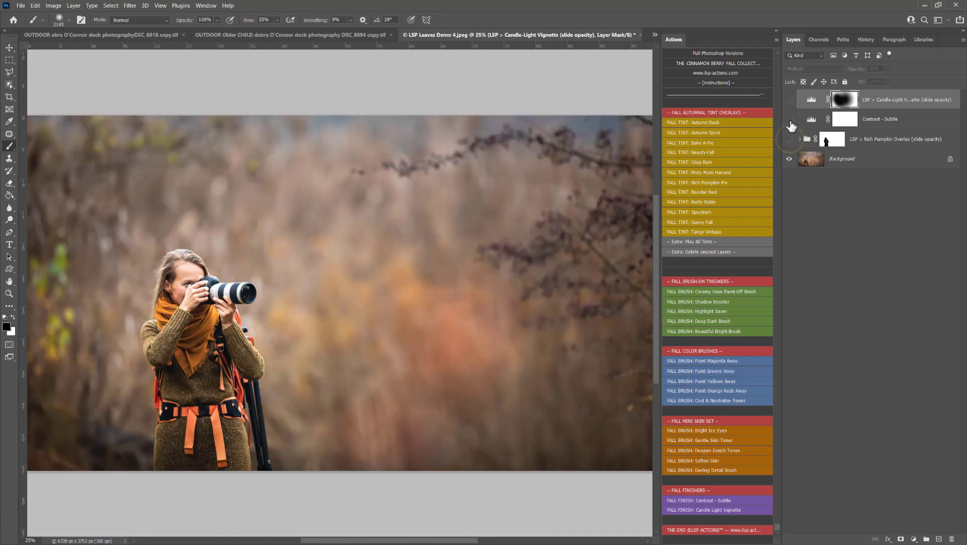
{"action": "left_click", "coordinate": [792, 140]}
Try the Rich Pumpkin overlay at low and full strength, set its opacity to 51%, and minimize the Photoshop window.
{"action": "left_click", "coordinate": [846, 143]}
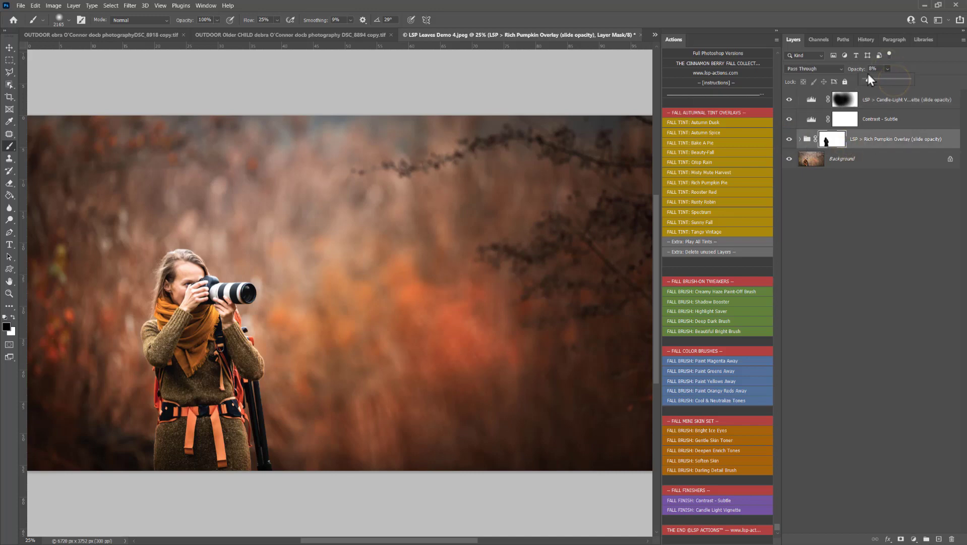
{"action": "left_click_drag", "start_coordinate": [869, 75], "coordinate": [928, 72]}
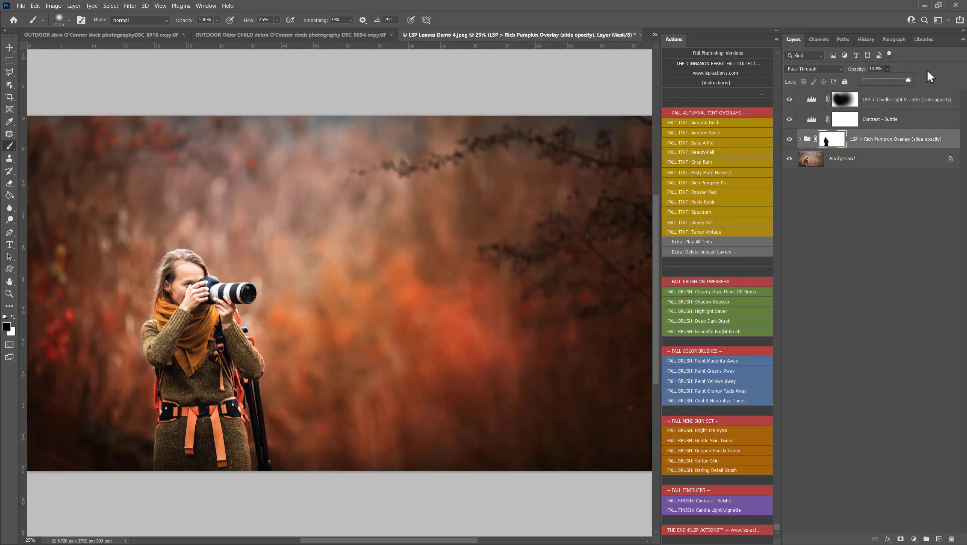
{"action": "left_click_drag", "start_coordinate": [867, 75], "coordinate": [880, 76]}
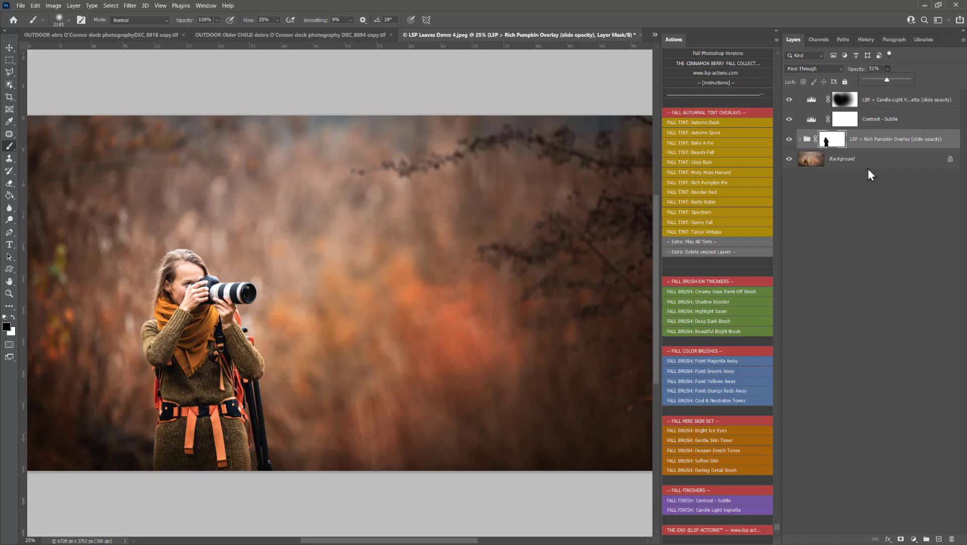
{"action": "left_click", "coordinate": [925, 6]}
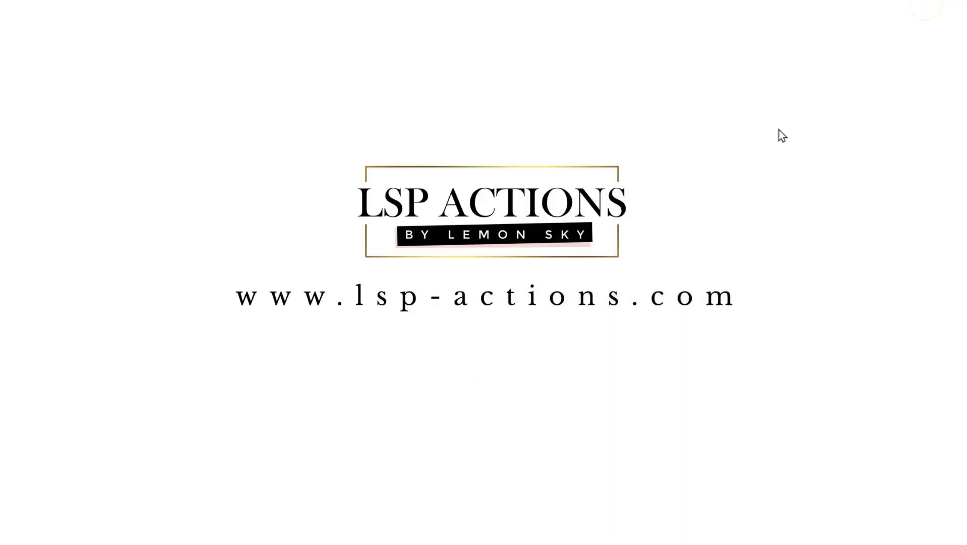